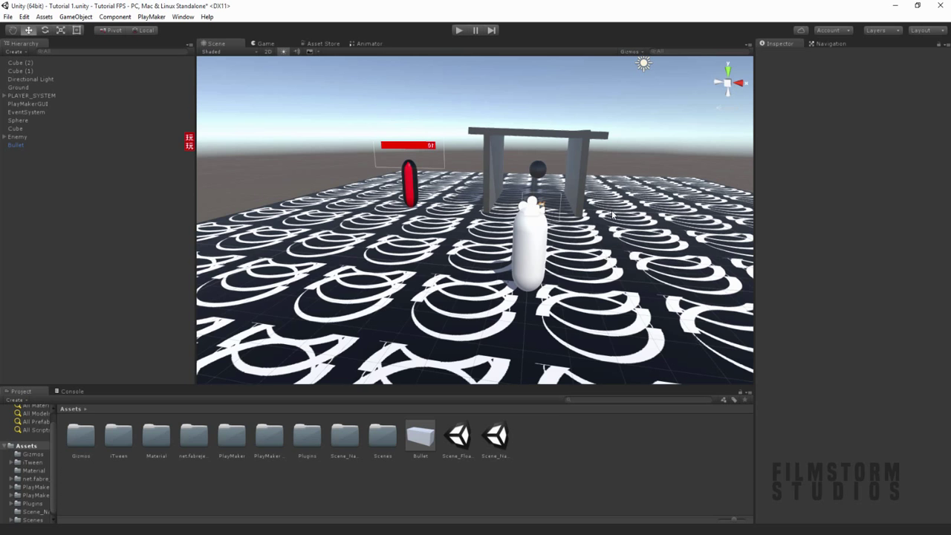
Play-test the scene by moving towards the red enemy and shooting bullets at it, and stop the game
{"action": "left_click", "coordinate": [458, 30]}
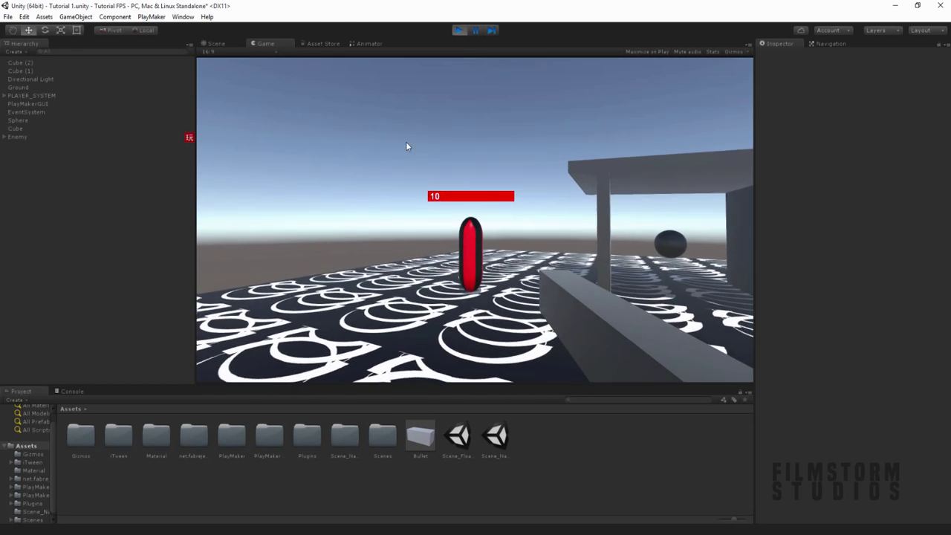
{"action": "key", "text": "w"}
{"action": "left_click", "coordinate": [427, 189]}
{"action": "left_click", "coordinate": [426, 188]}
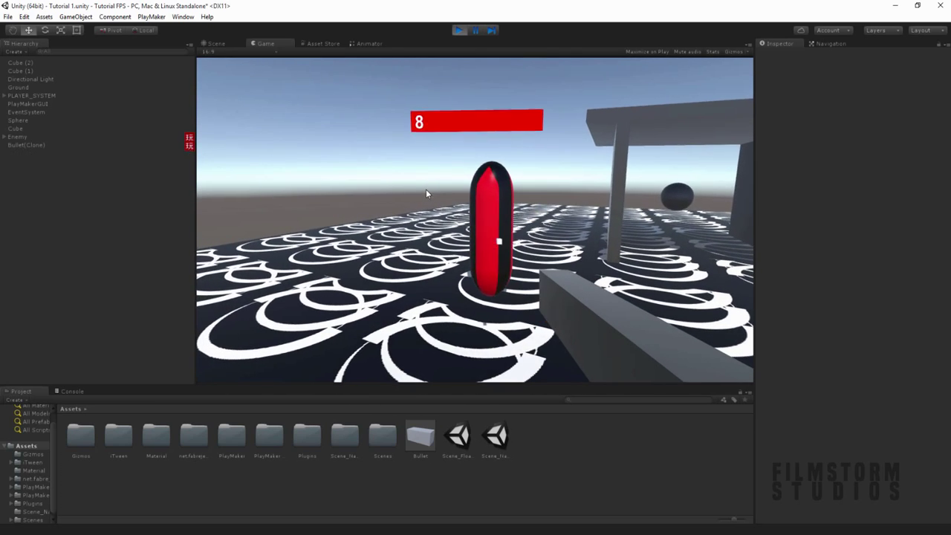
{"action": "left_click", "coordinate": [426, 189]}
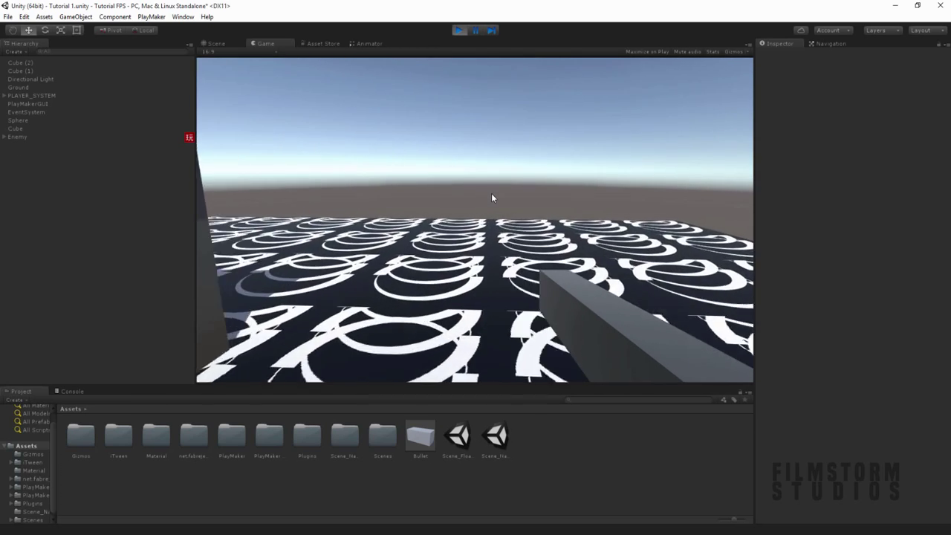
{"action": "left_click", "coordinate": [498, 178]}
{"action": "left_click", "coordinate": [497, 173]}
{"action": "left_click", "coordinate": [498, 174]}
{"action": "key", "text": "w"}
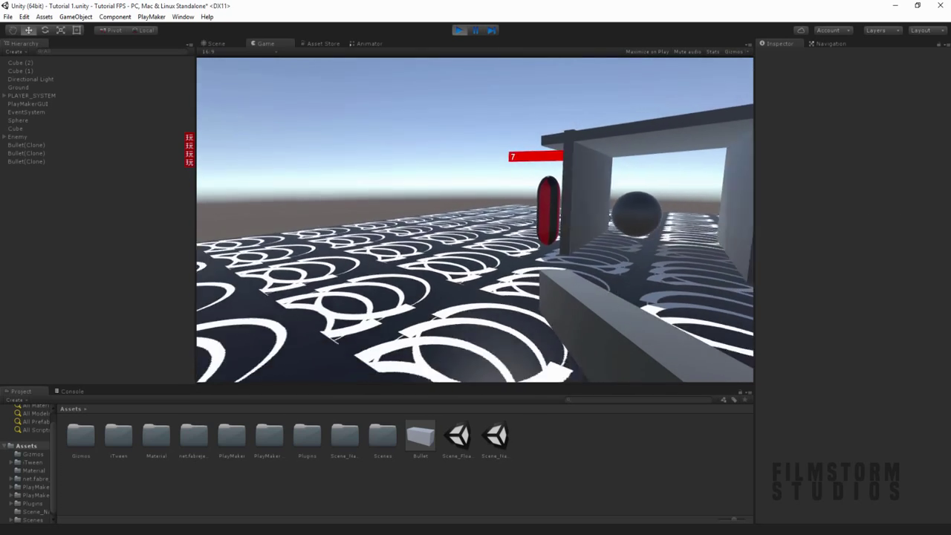
{"action": "key", "text": "w"}
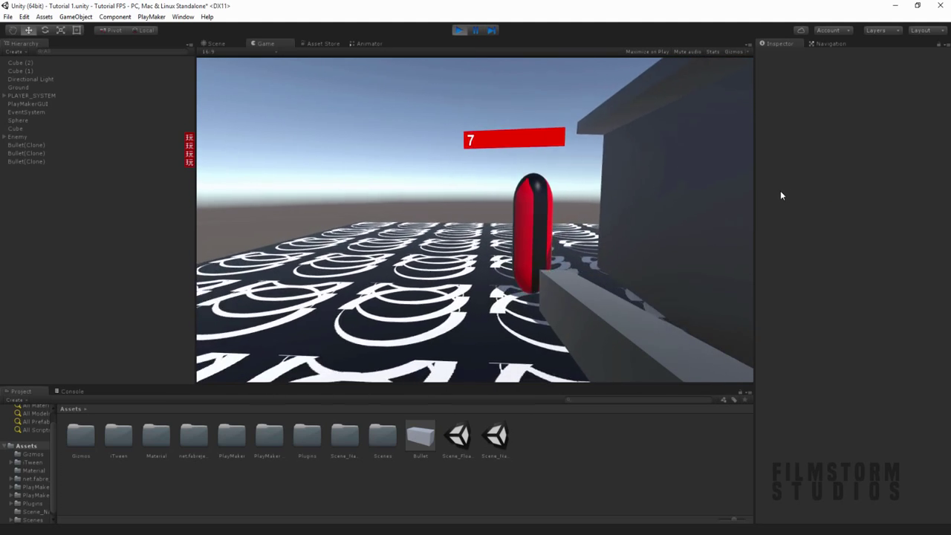
{"action": "key", "text": "w"}
{"action": "left_click", "coordinate": [679, 192]}
{"action": "left_click", "coordinate": [679, 193]}
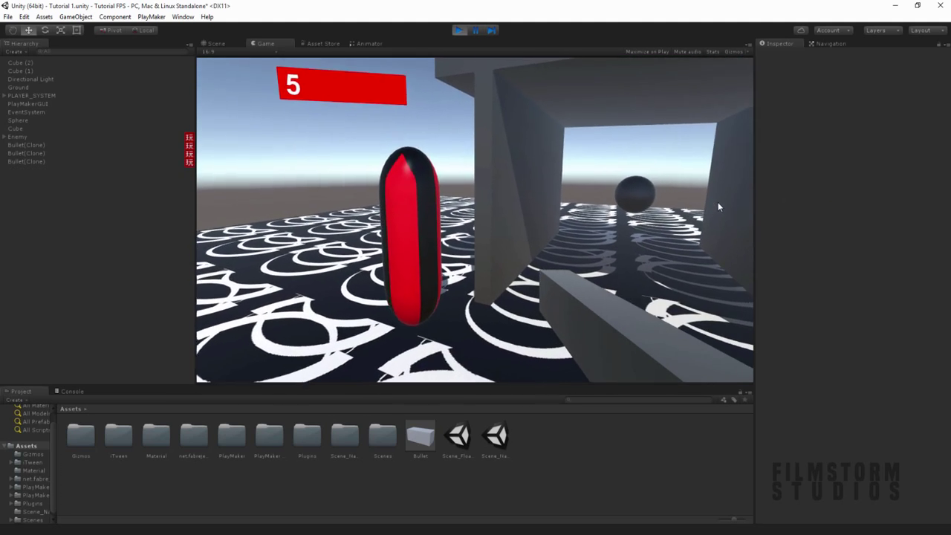
{"action": "key", "text": "ctrl+p"}
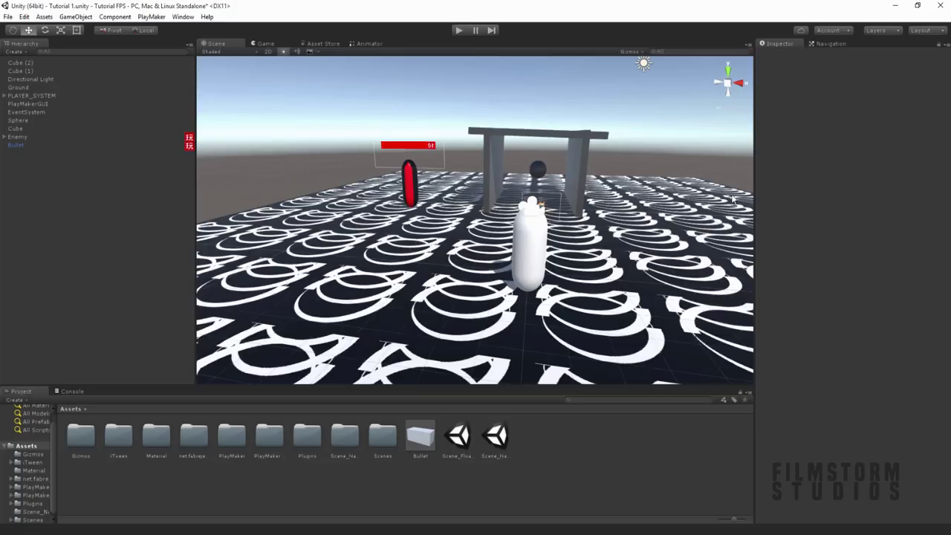
Duplicate the Bullet object in the scene and rename the copy "Bullet - Player"
{"action": "left_click", "coordinate": [29, 144]}
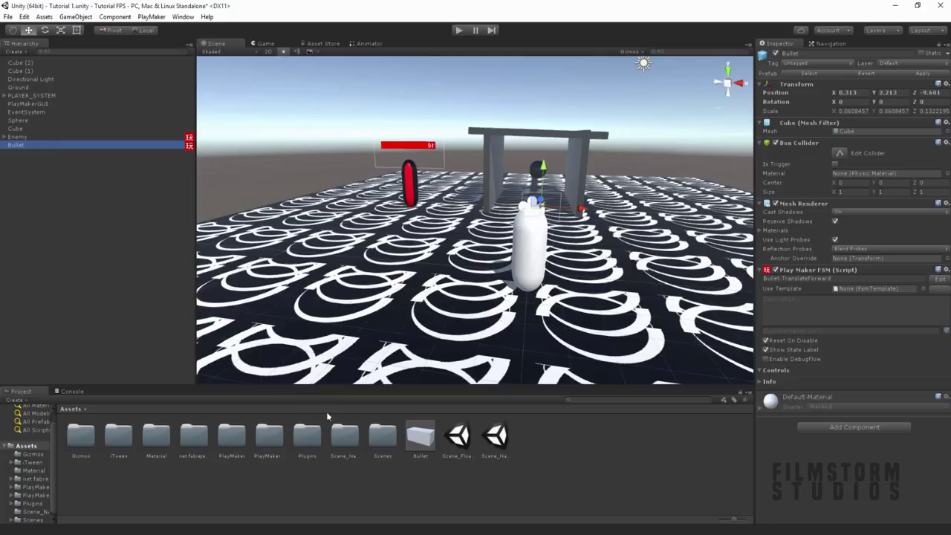
{"action": "left_click", "coordinate": [418, 440]}
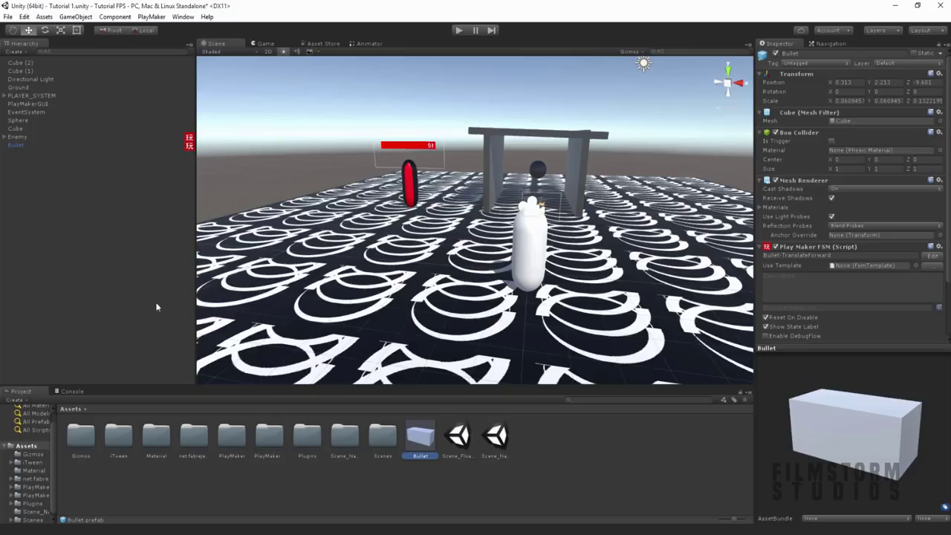
{"action": "left_click", "coordinate": [43, 166]}
{"action": "right_click", "coordinate": [17, 145]}
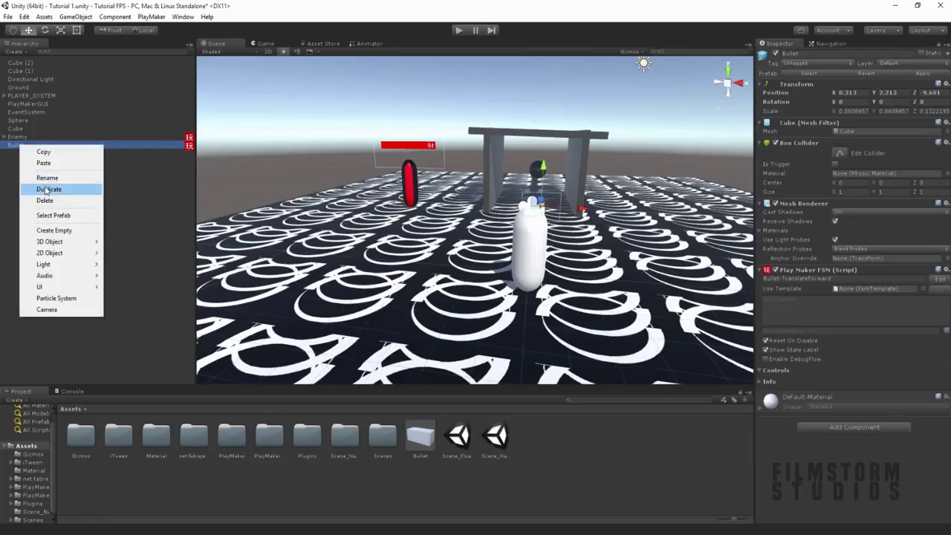
{"action": "left_click", "coordinate": [62, 190]}
{"action": "key", "text": "F2"}
{"action": "key", "text": "Right"}
{"action": "key", "text": "BackSpace"}
{"action": "key", "text": "BackSpace"}
{"action": "key", "text": "BackSpace"}
{"action": "type", "text": "- Player"}
{"action": "key", "text": "Return"}
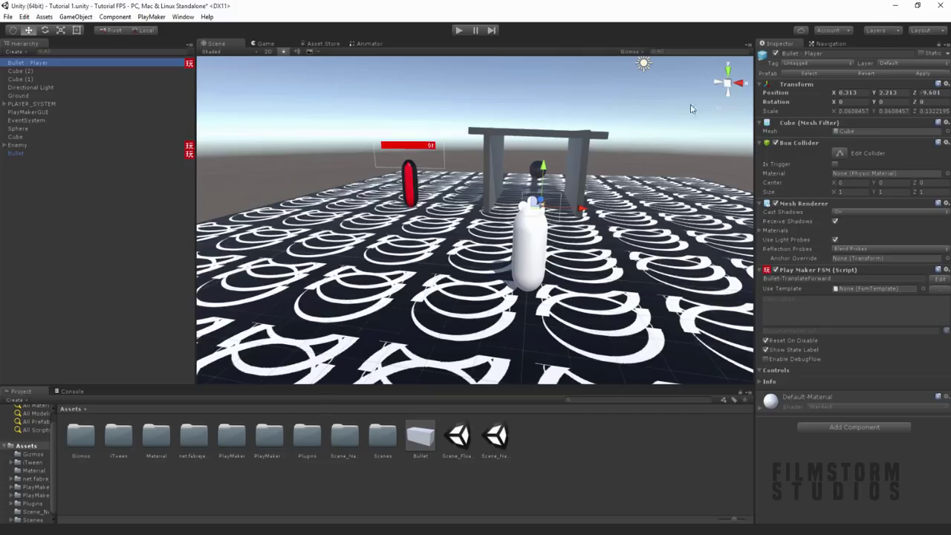
Create a prefab named "EnemytoPlayer-Bullet" in Assets and assign the Bullet - Player object to it
{"action": "right_click", "coordinate": [567, 435]}
{"action": "mouse_move", "coordinate": [616, 264]}
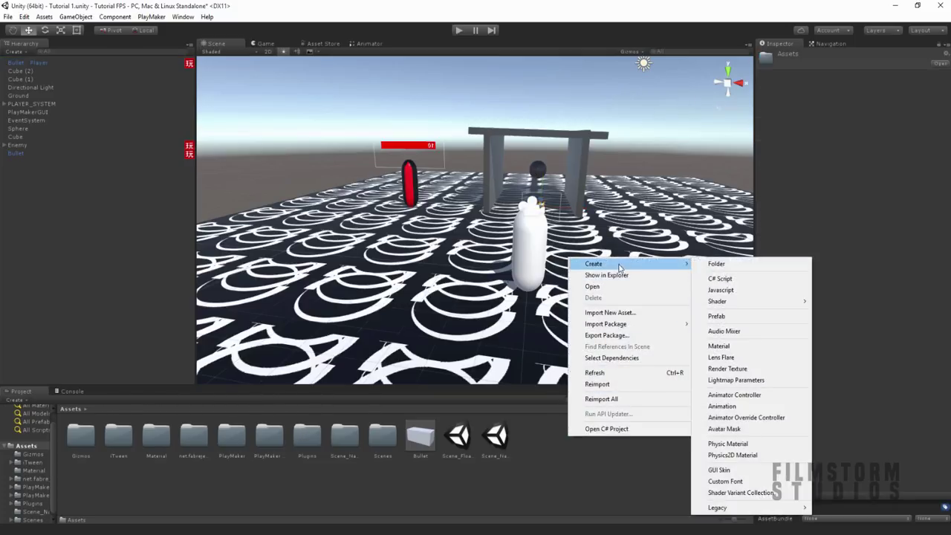
{"action": "left_click", "coordinate": [722, 317]}
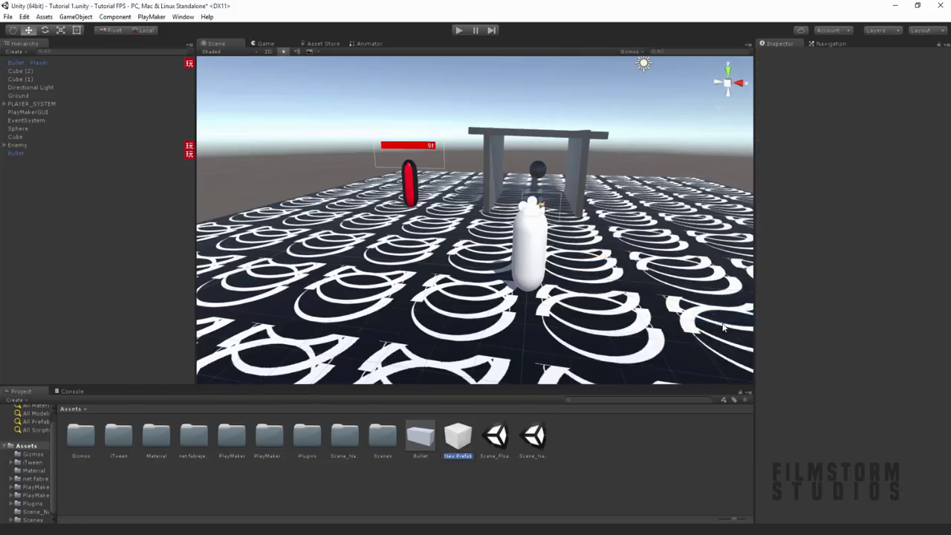
{"action": "type", "text": "Enemyto"}
{"action": "key", "text": "BackSpace"}
{"action": "key", "text": "BackSpace"}
{"action": "type", "text": "Player-Bullet"}
{"action": "key", "text": "Return"}
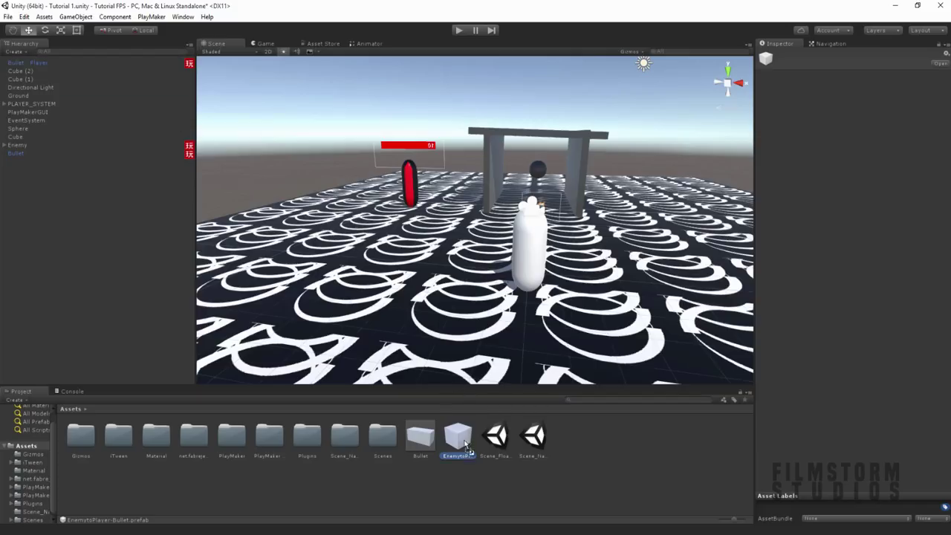
Open the Bullet - Player FSM, enable editing of the instance and review the MovingForward state's actions
{"action": "left_click", "coordinate": [30, 63]}
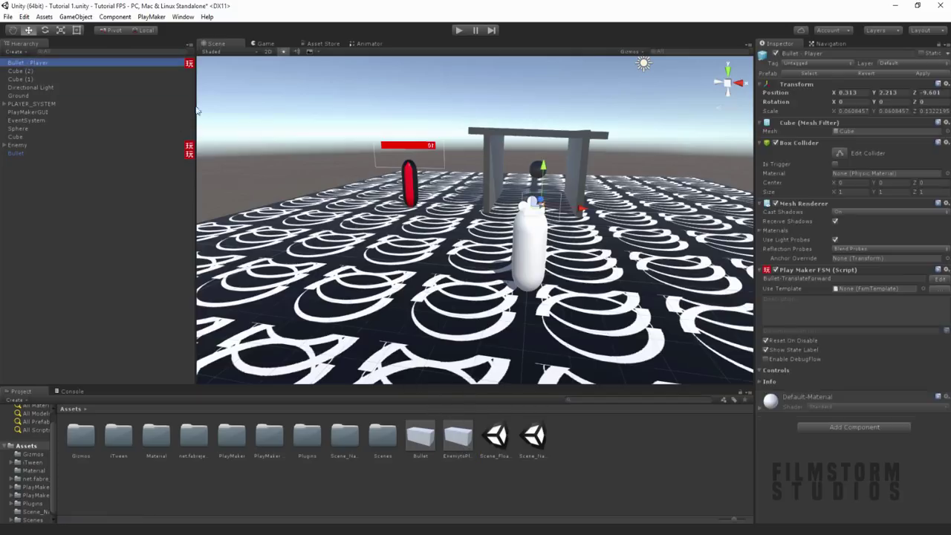
{"action": "left_click", "coordinate": [939, 279]}
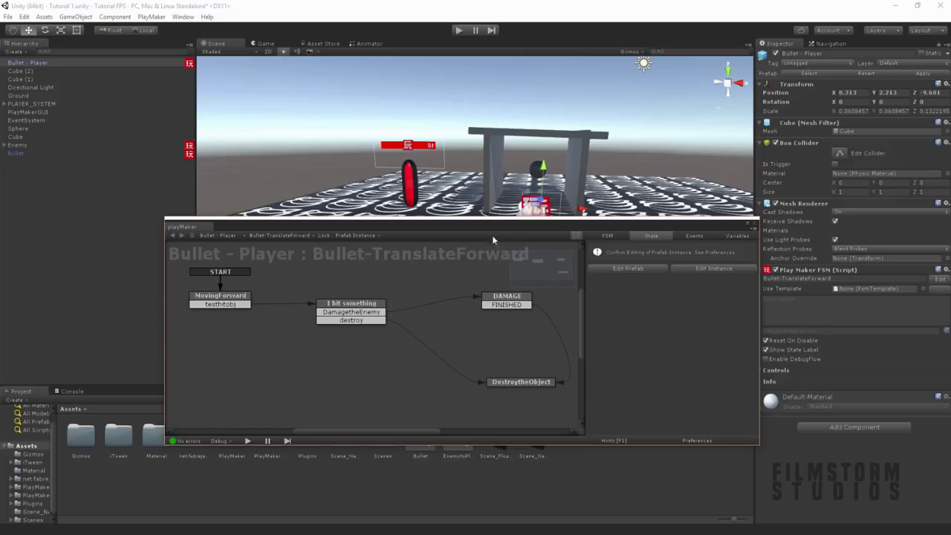
{"action": "left_click", "coordinate": [210, 291]}
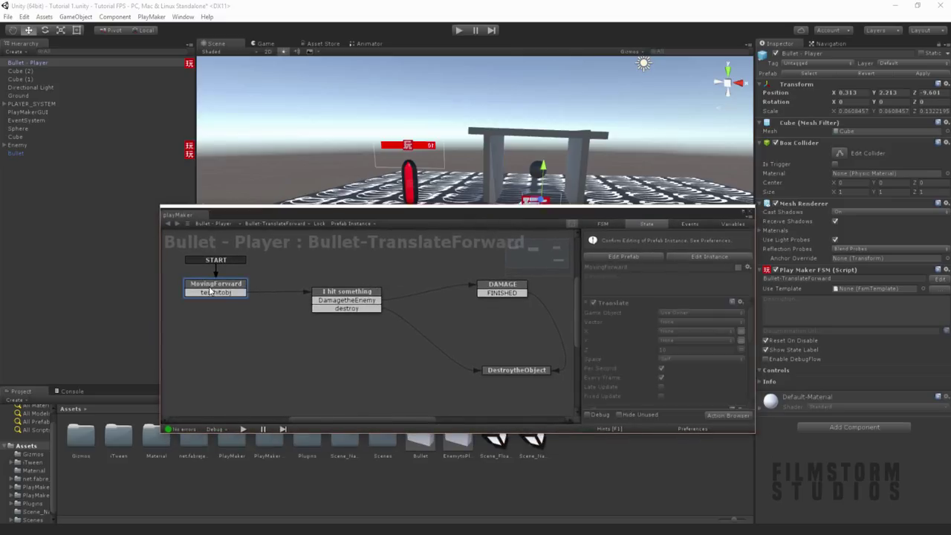
{"action": "left_click", "coordinate": [210, 289]}
{"action": "left_click", "coordinate": [713, 257]}
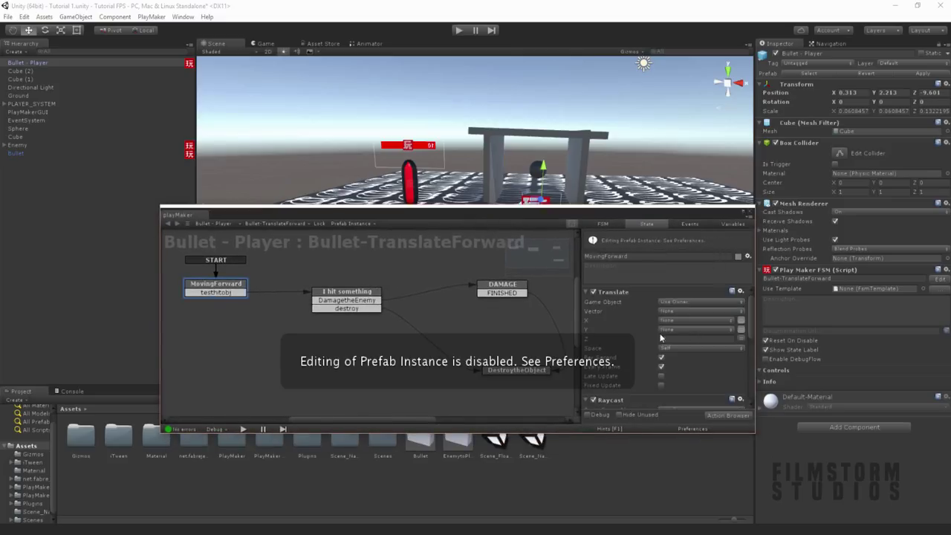
{"action": "scroll", "coordinate": [655, 335], "scroll_direction": "down", "scroll_amount": 3}
{"action": "left_click_drag", "start_coordinate": [557, 210], "coordinate": [558, 92]}
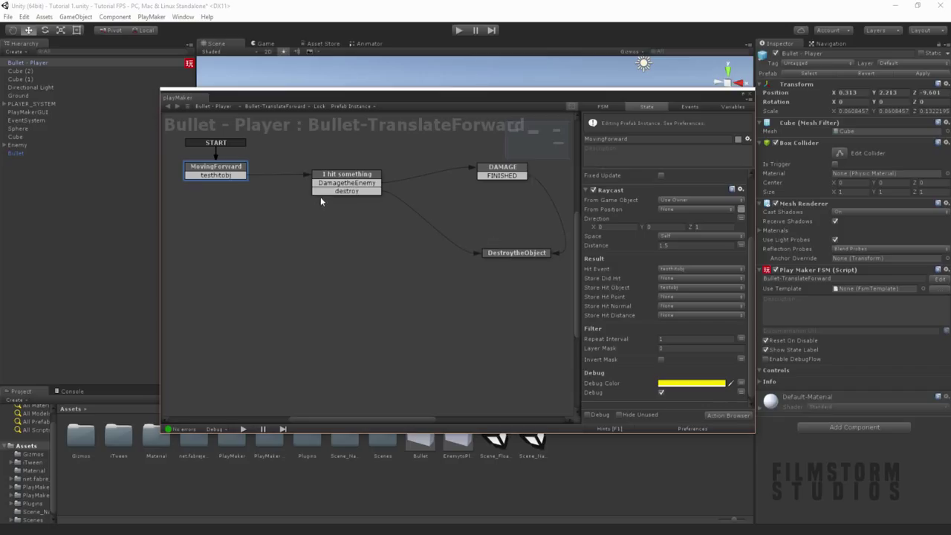
Set the Game Object Compare Tag action's tag to Player in the "I hit something" state, check the DAMAGE state and close the FSM editor
{"action": "left_click", "coordinate": [343, 181]}
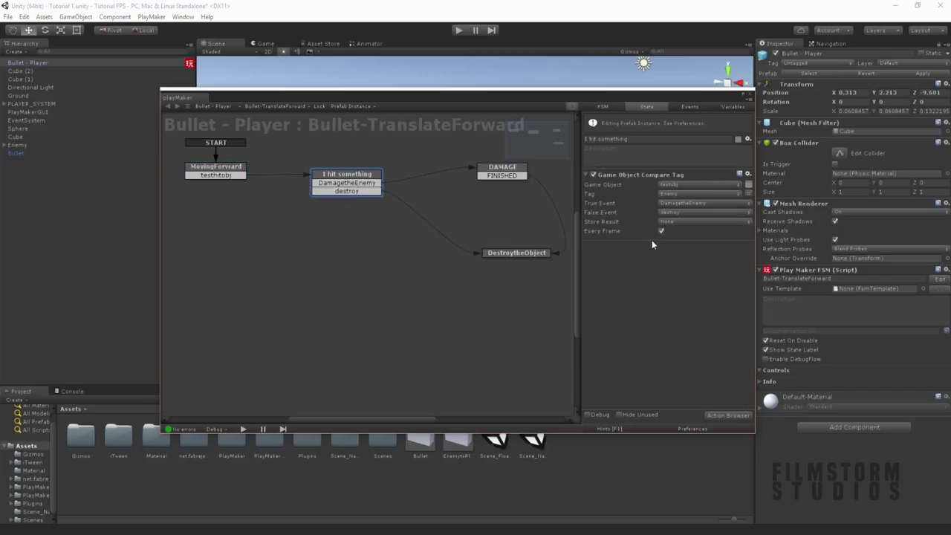
{"action": "left_click_drag", "start_coordinate": [394, 98], "coordinate": [389, 139]}
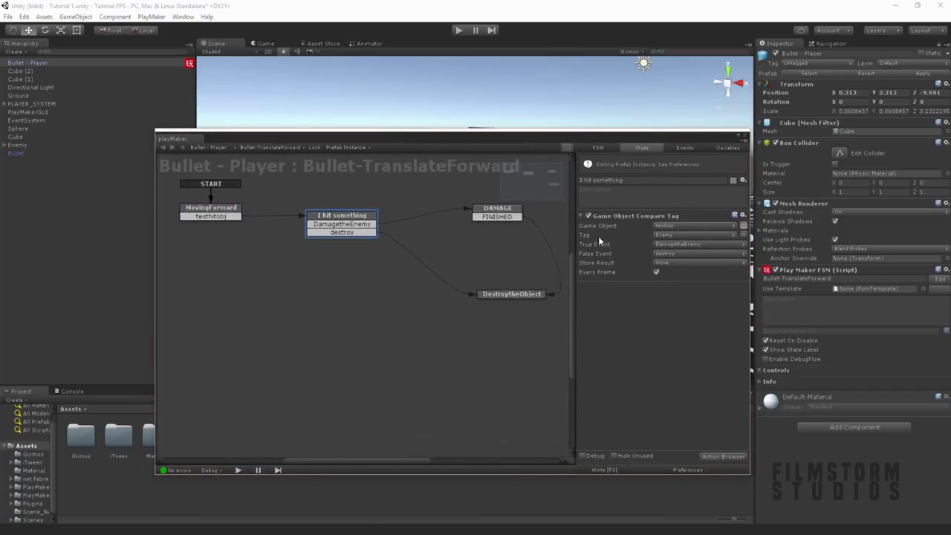
{"action": "left_click", "coordinate": [669, 235]}
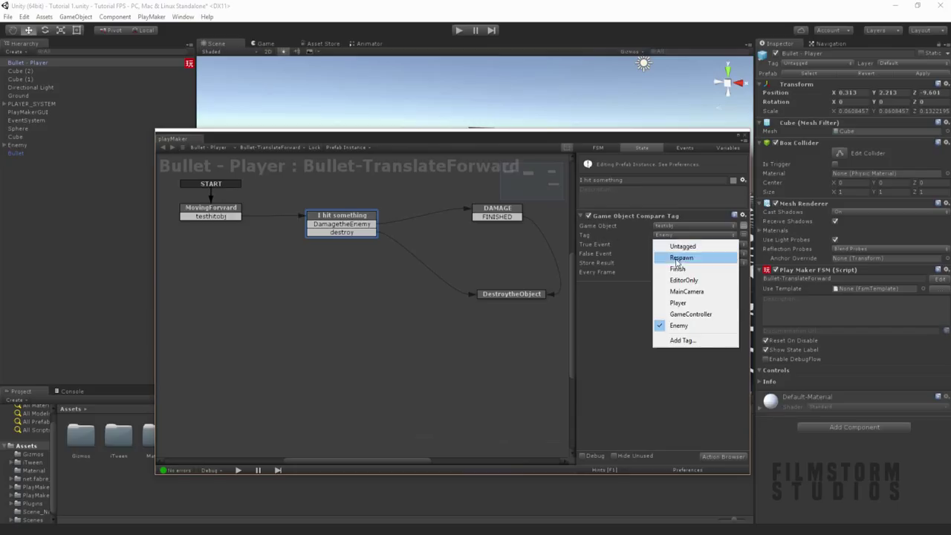
{"action": "left_click", "coordinate": [667, 305]}
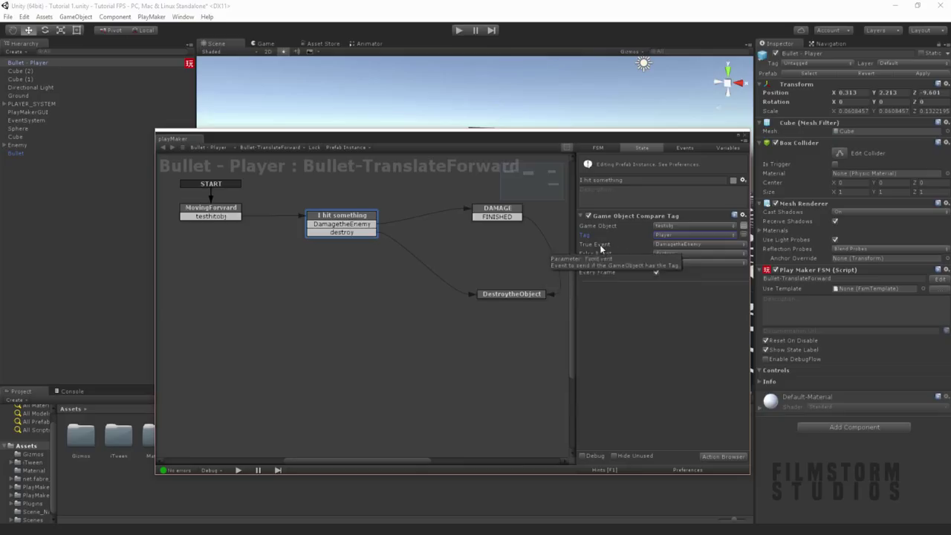
{"action": "left_click", "coordinate": [511, 216]}
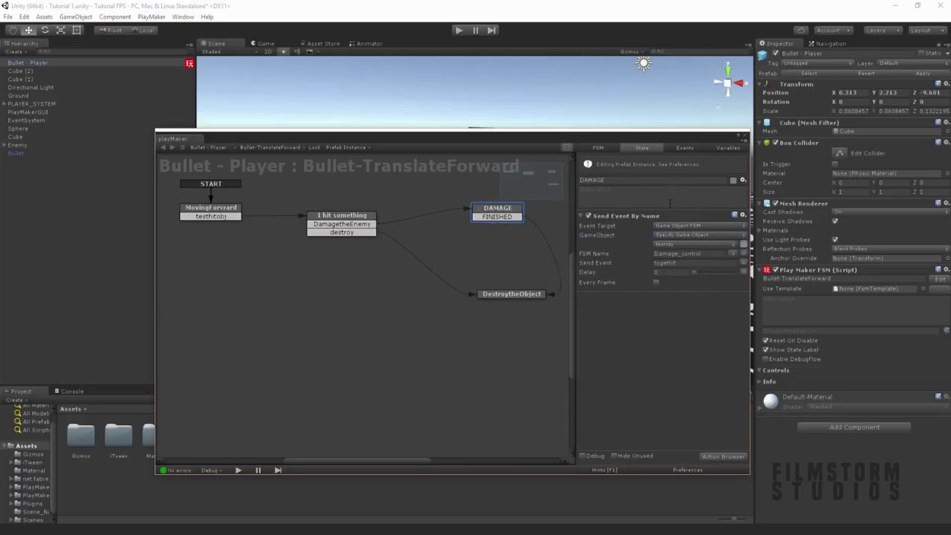
{"action": "left_click", "coordinate": [747, 138]}
Add a second PlayMaker FSM component to the Player object inside PLAYER_SYSTEM and name it "Health"
{"action": "left_click", "coordinate": [30, 197]}
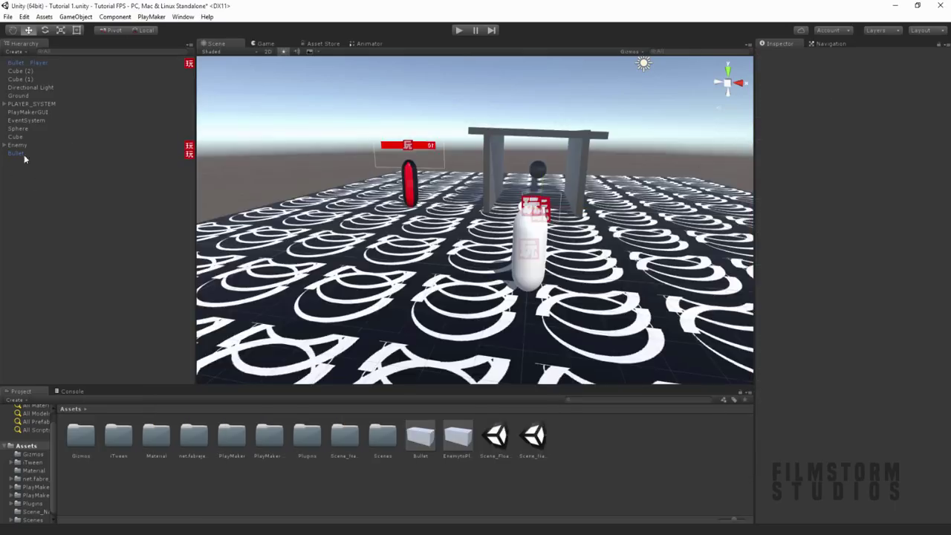
{"action": "left_click", "coordinate": [5, 104]}
{"action": "left_click", "coordinate": [23, 112]}
{"action": "scroll", "coordinate": [767, 339], "scroll_direction": "down", "scroll_amount": 1}
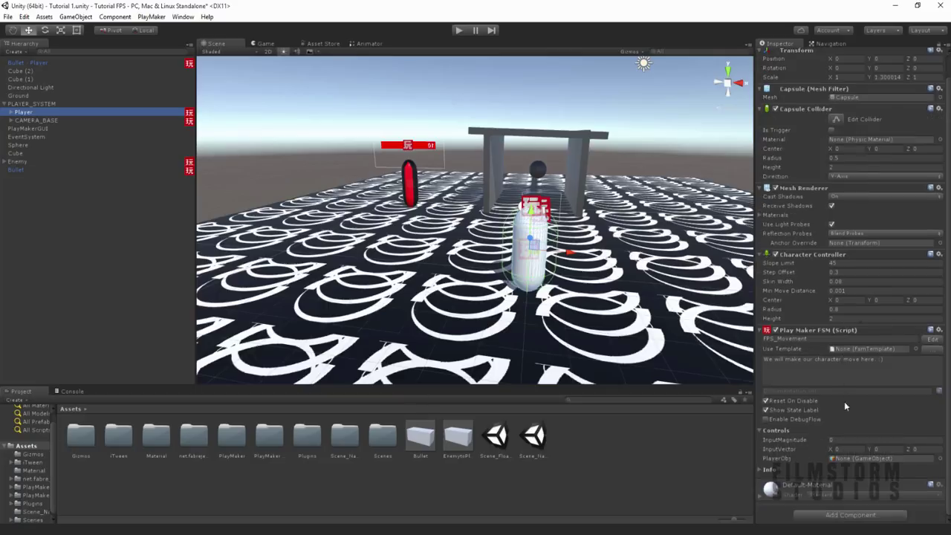
{"action": "left_click", "coordinate": [850, 514]}
{"action": "key", "text": "Down"}
{"action": "key", "text": "Down"}
{"action": "key", "text": "Return"}
{"action": "left_click", "coordinate": [827, 488]}
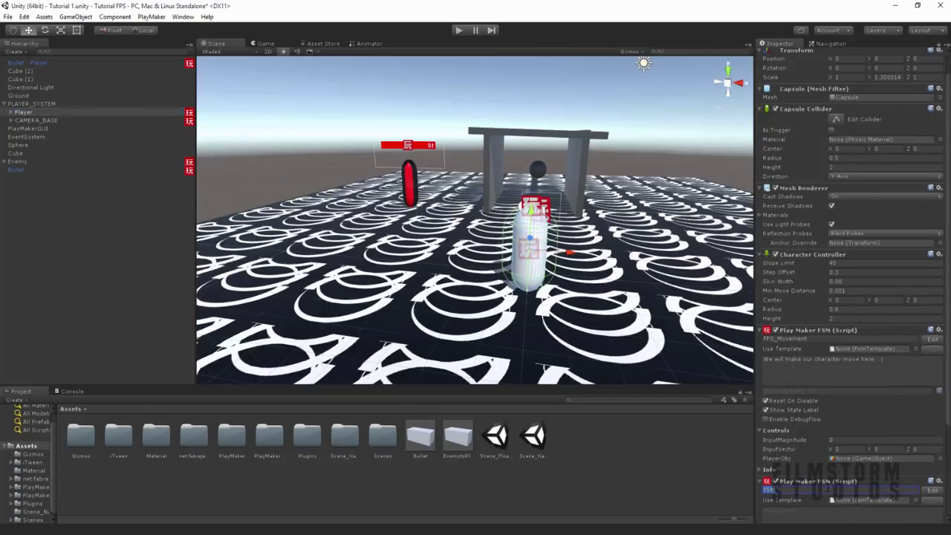
{"action": "type", "text": "Health"}
Open the Health FSM for editing and rename its first state "SetHealth"
{"action": "left_click", "coordinate": [932, 491]}
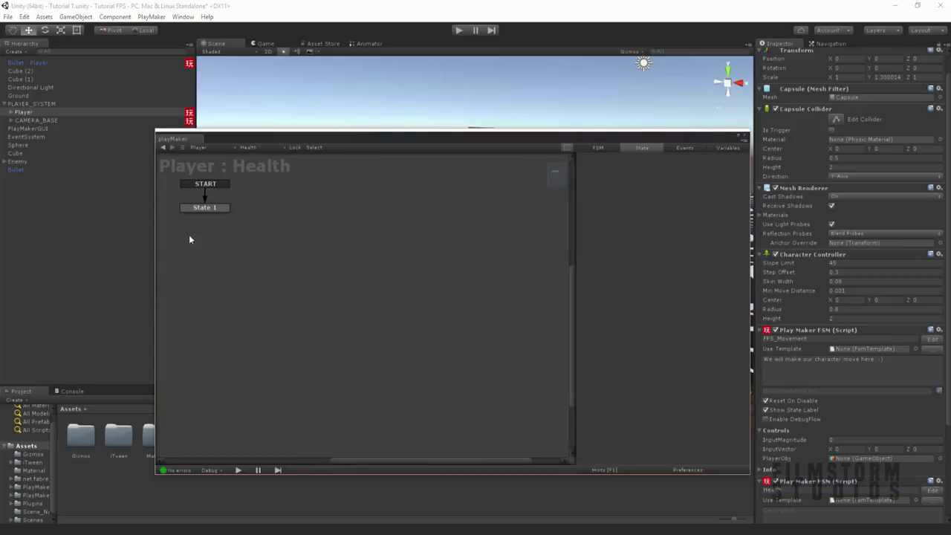
{"action": "left_click", "coordinate": [205, 207]}
{"action": "left_click", "coordinate": [635, 157]}
{"action": "type", "text": "SetHeal"}
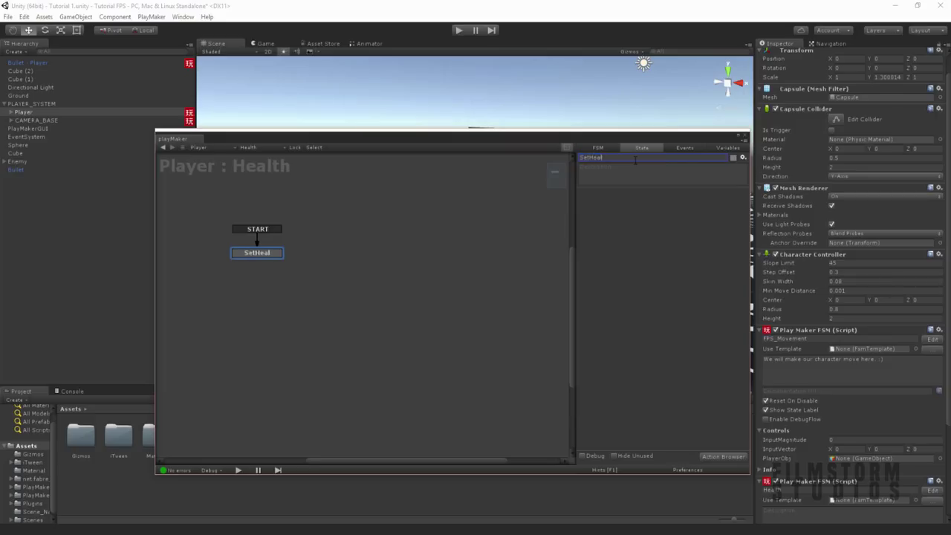
{"action": "type", "text": "th"}
Create a global Float variable named "HealthPlayer" and close the global variables window
{"action": "left_click", "coordinate": [727, 148]}
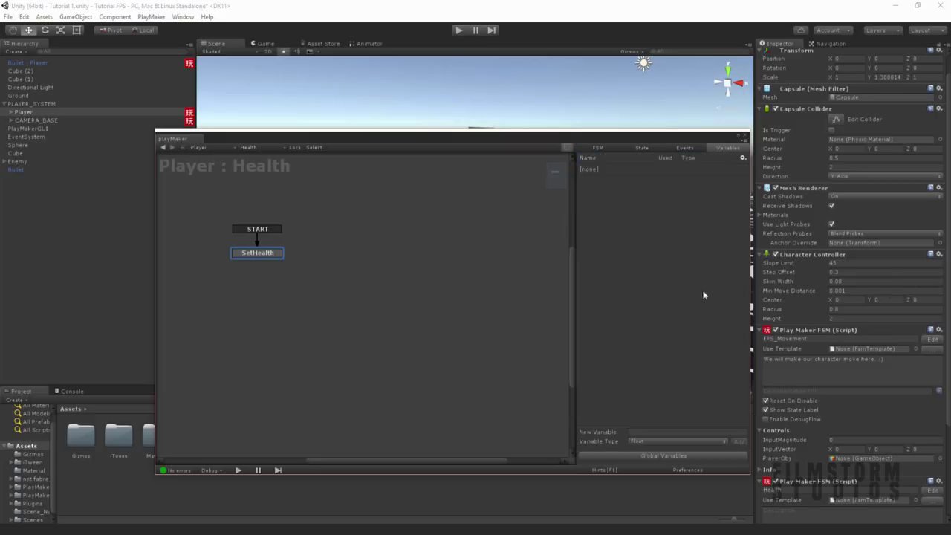
{"action": "left_click", "coordinate": [663, 456]}
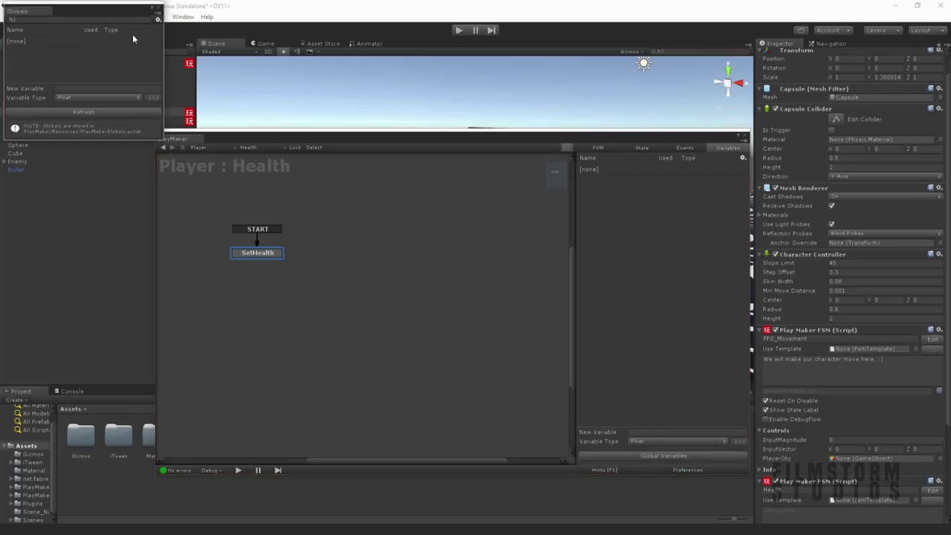
{"action": "left_click_drag", "start_coordinate": [117, 14], "coordinate": [184, 83]}
{"action": "left_click", "coordinate": [172, 158]}
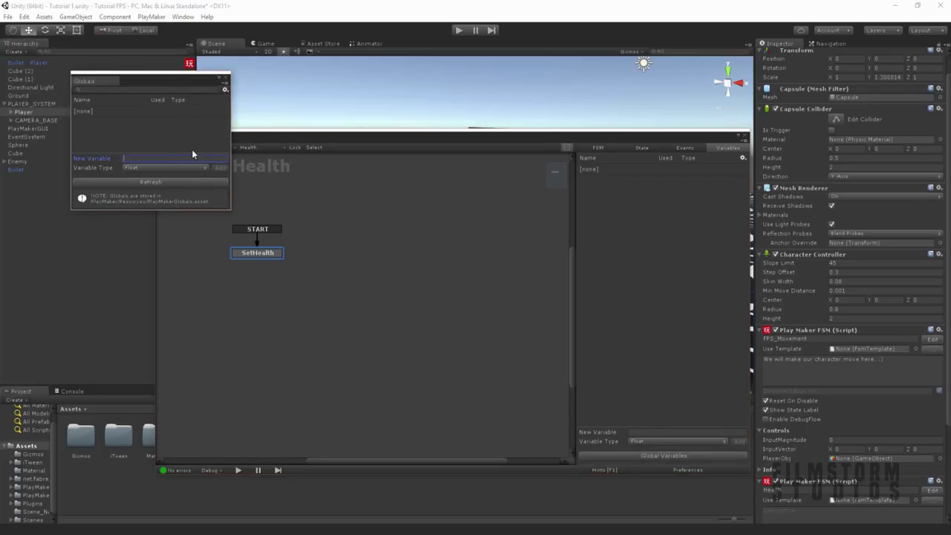
{"action": "type", "text": "HealthPlayer"}
{"action": "left_click", "coordinate": [218, 167]}
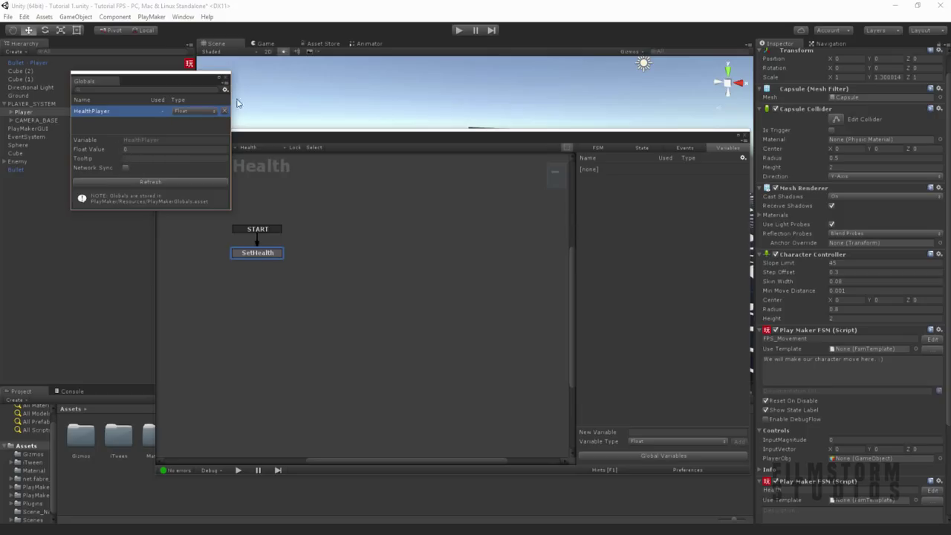
{"action": "left_click", "coordinate": [226, 77]}
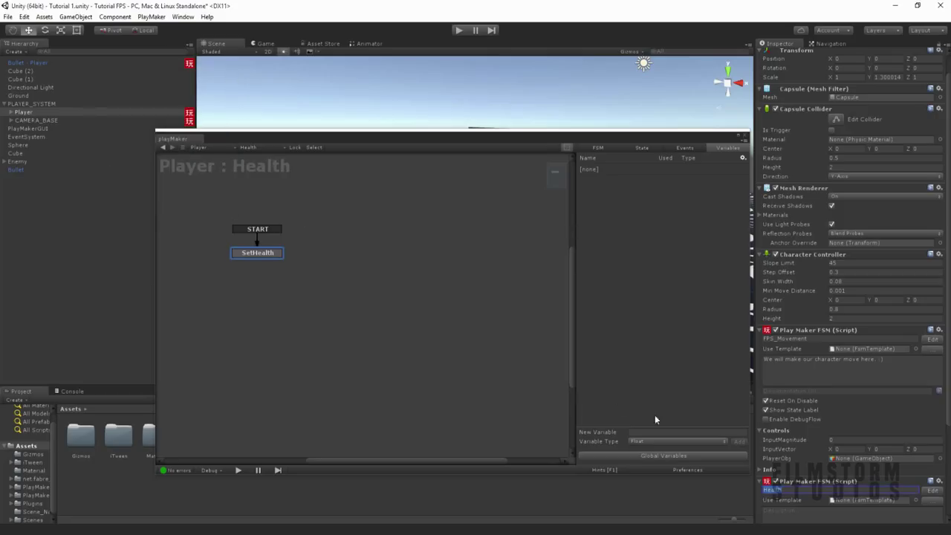
Add a Set Float Value action to the SetHealth state
{"action": "left_click", "coordinate": [641, 147]}
{"action": "left_click", "coordinate": [710, 453]}
{"action": "type", "text": "set f"}
{"action": "key", "text": "Down"}
{"action": "key", "text": "Down"}
{"action": "key", "text": "Down"}
{"action": "key", "text": "Down"}
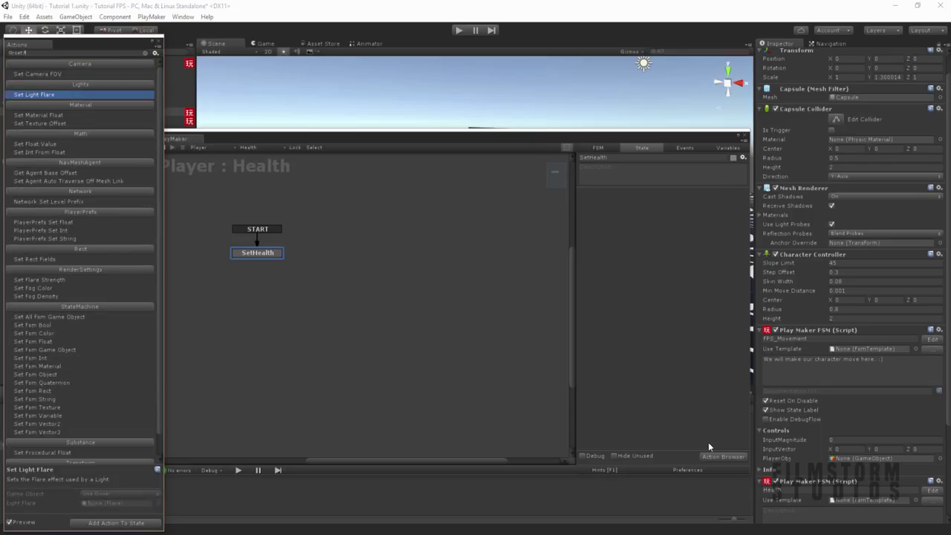
{"action": "key", "text": "Return"}
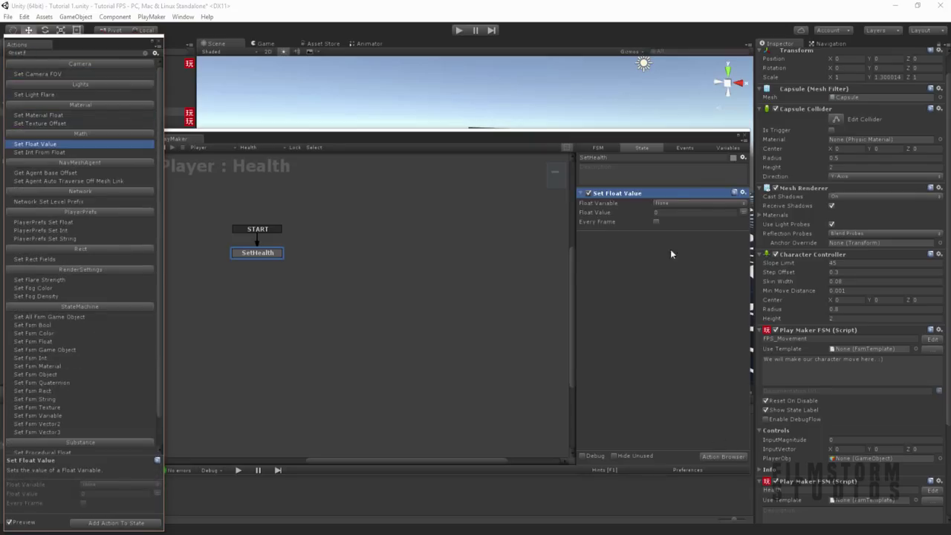
Set the Set Float Value action's float variable to the global HealthPlayer and its float value to 10
{"action": "left_click", "coordinate": [666, 202]}
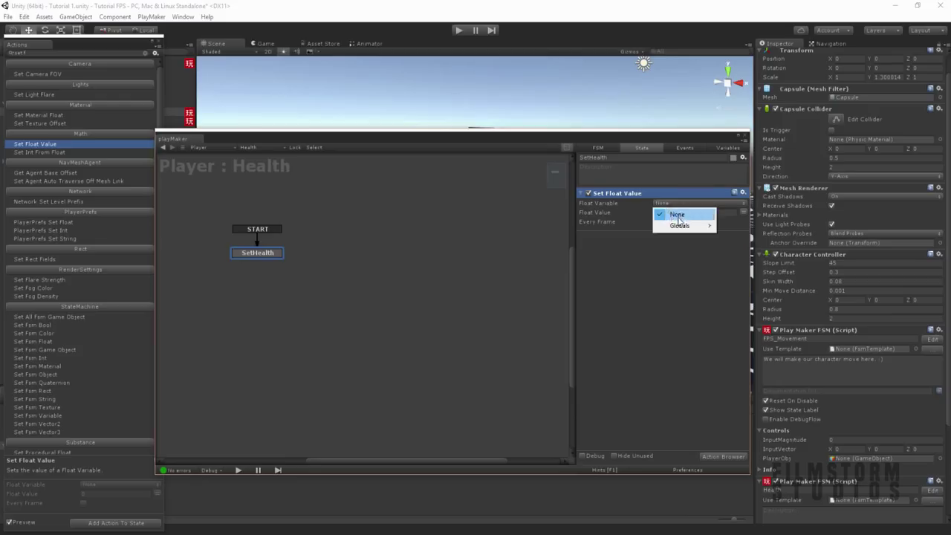
{"action": "mouse_move", "coordinate": [680, 226]}
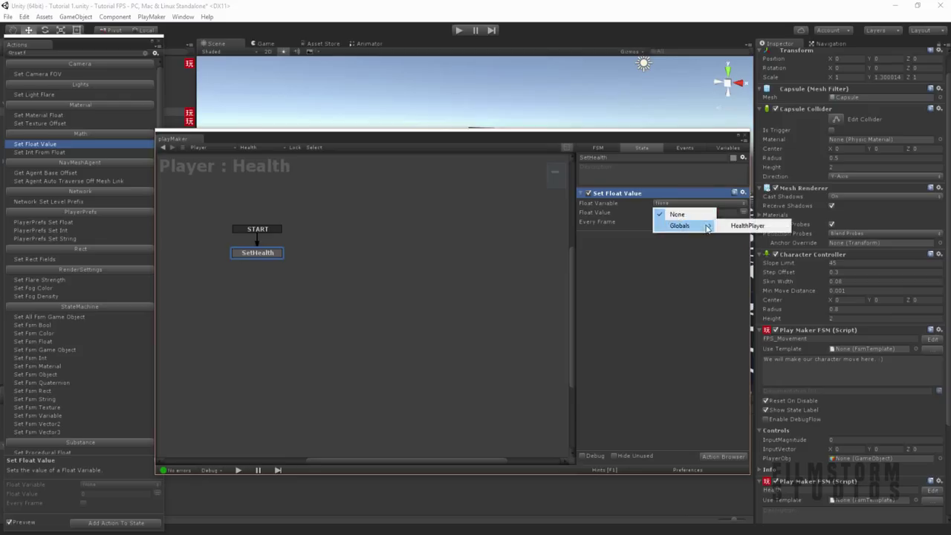
{"action": "left_click", "coordinate": [737, 226]}
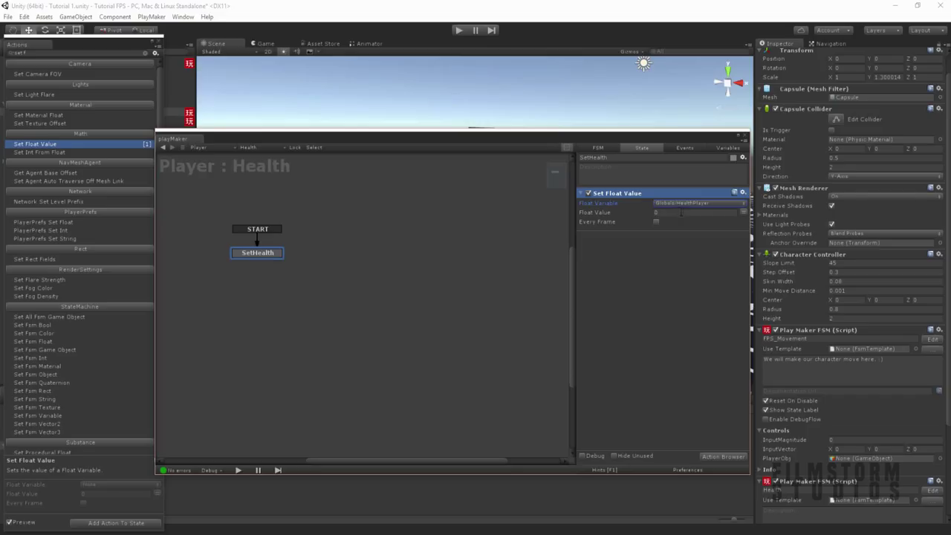
{"action": "left_click", "coordinate": [158, 42]}
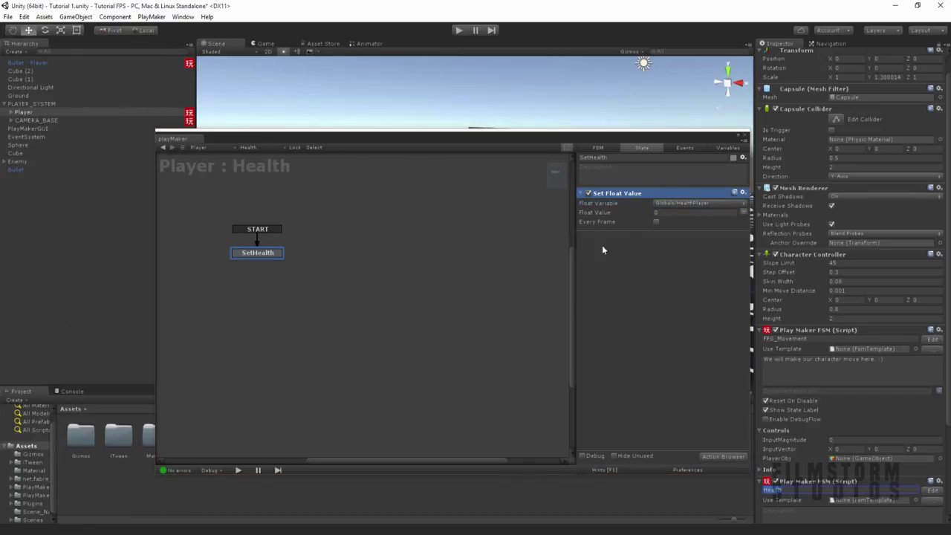
{"action": "left_click", "coordinate": [686, 213]}
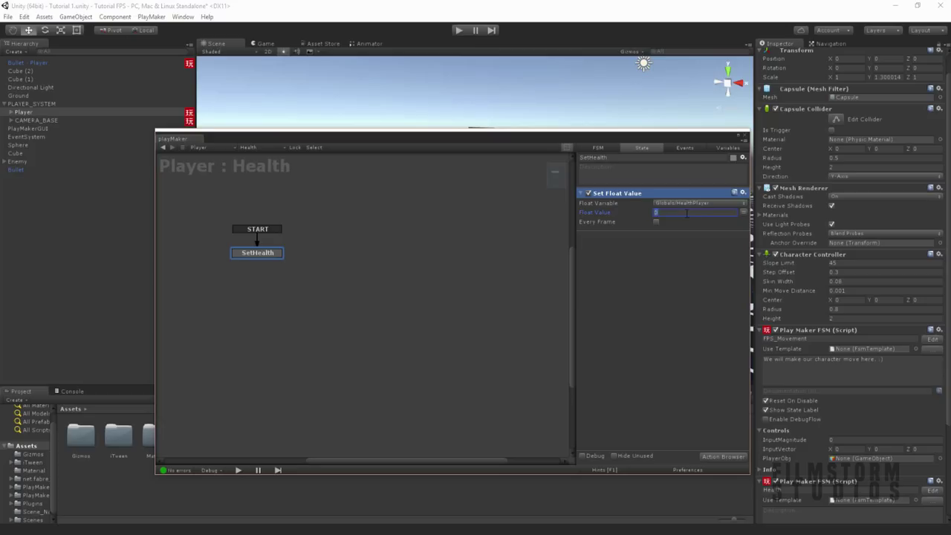
{"action": "type", "text": "10"}
{"action": "left_click", "coordinate": [629, 274]}
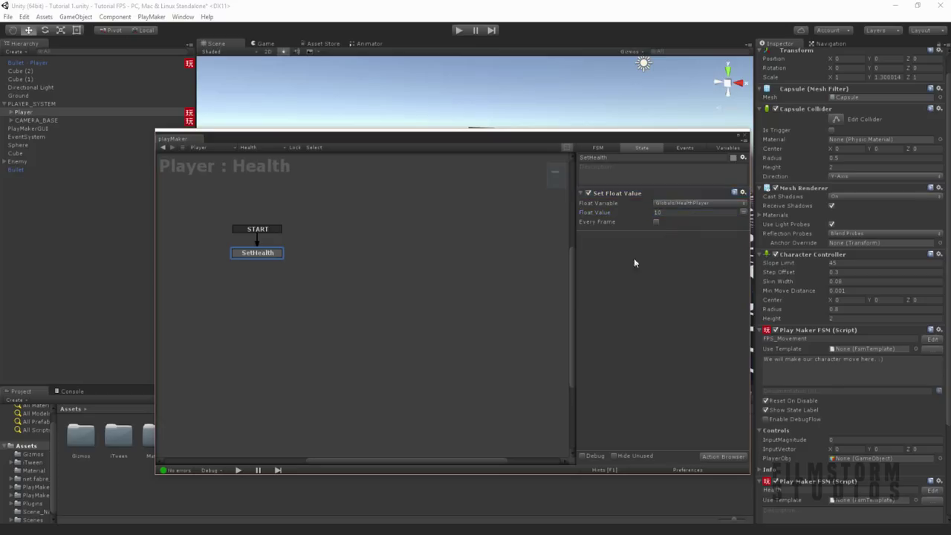
Add a FINISHED transition to SetHealth and connect it to a new state named "idle"
{"action": "right_click", "coordinate": [253, 251]}
{"action": "right_click", "coordinate": [233, 251]}
{"action": "mouse_move", "coordinate": [262, 257]}
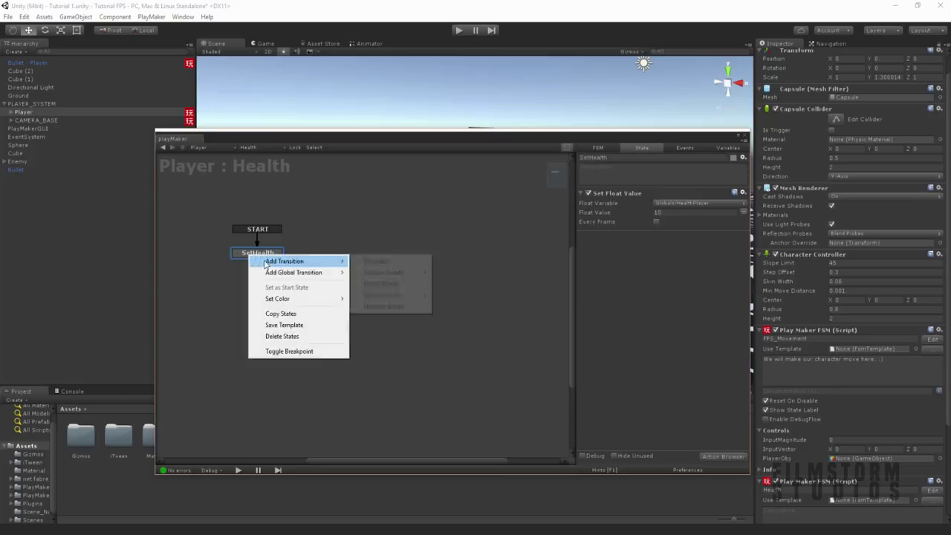
{"action": "left_click", "coordinate": [359, 263]}
{"action": "right_click", "coordinate": [359, 263]}
{"action": "left_click", "coordinate": [375, 270]}
{"action": "left_click_drag", "start_coordinate": [260, 261], "coordinate": [376, 258]}
{"action": "left_click", "coordinate": [603, 163]}
{"action": "type", "text": "idle"}
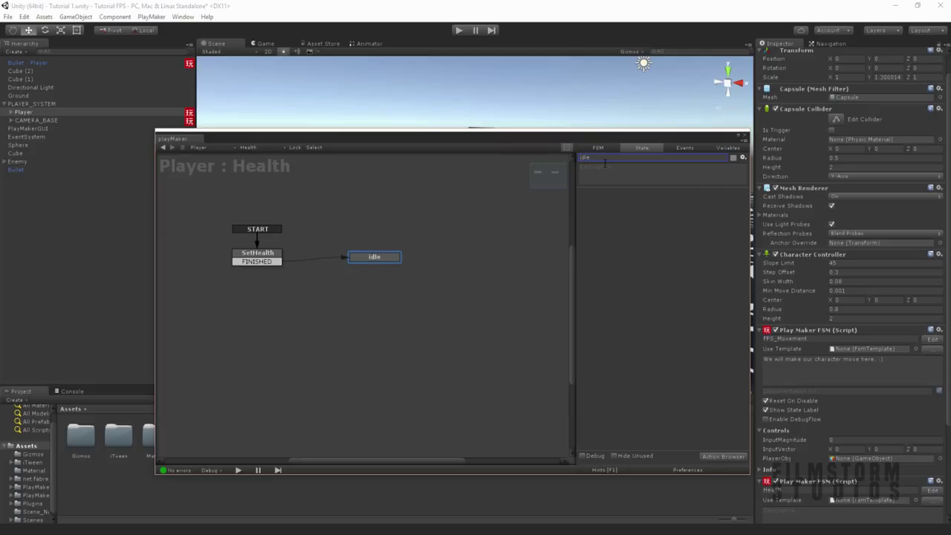
Add a separate state above and beyond idle in the graph and name it "GetHit"
{"action": "right_click", "coordinate": [430, 202]}
{"action": "left_click", "coordinate": [450, 208]}
{"action": "left_click", "coordinate": [606, 158]}
{"action": "type", "text": "Get"}
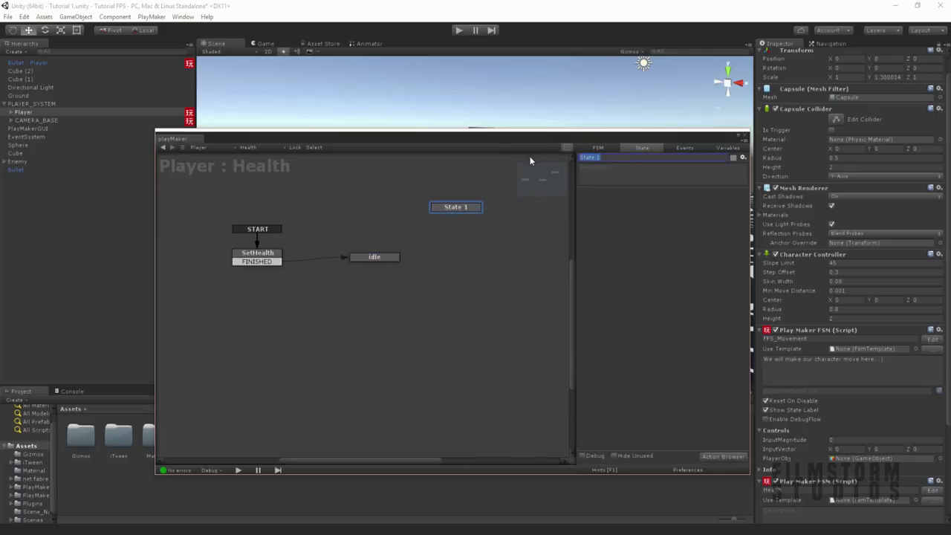
{"action": "type", "text": "Hit"}
Create an event named "ToGetHit" and assign it as a global transition to the GetHit state
{"action": "left_click", "coordinate": [673, 147]}
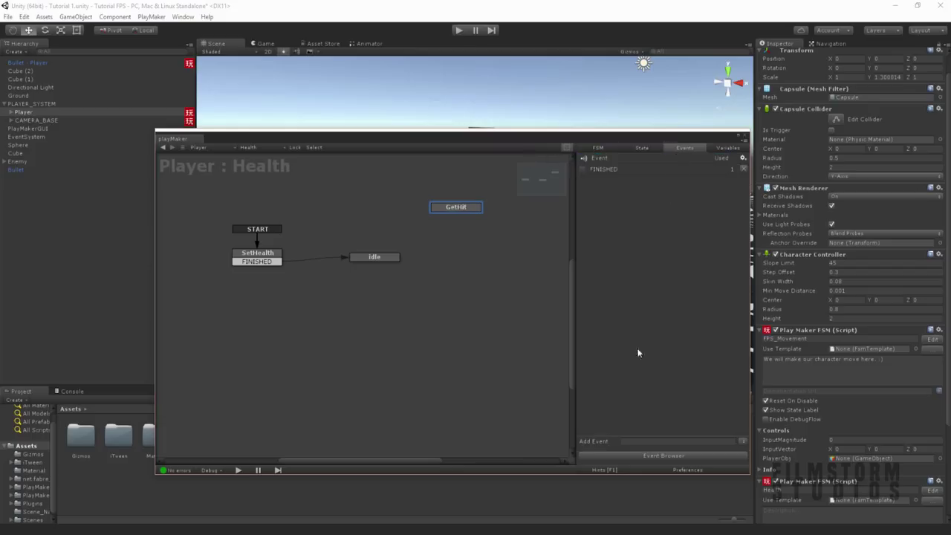
{"action": "left_click", "coordinate": [643, 442]}
{"action": "type", "text": "ToGetHit"}
{"action": "key", "text": "Return"}
{"action": "right_click", "coordinate": [472, 208]}
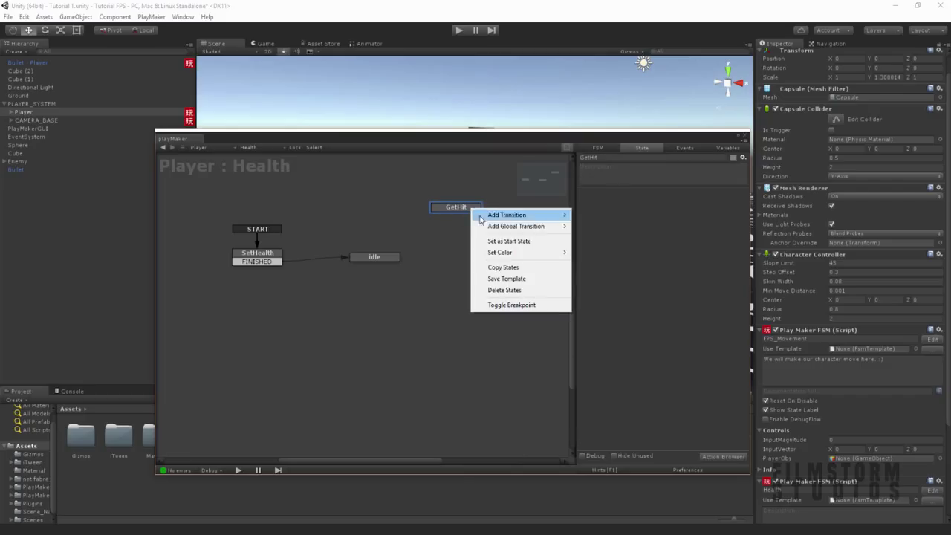
{"action": "mouse_move", "coordinate": [494, 226]}
{"action": "left_click", "coordinate": [598, 237]}
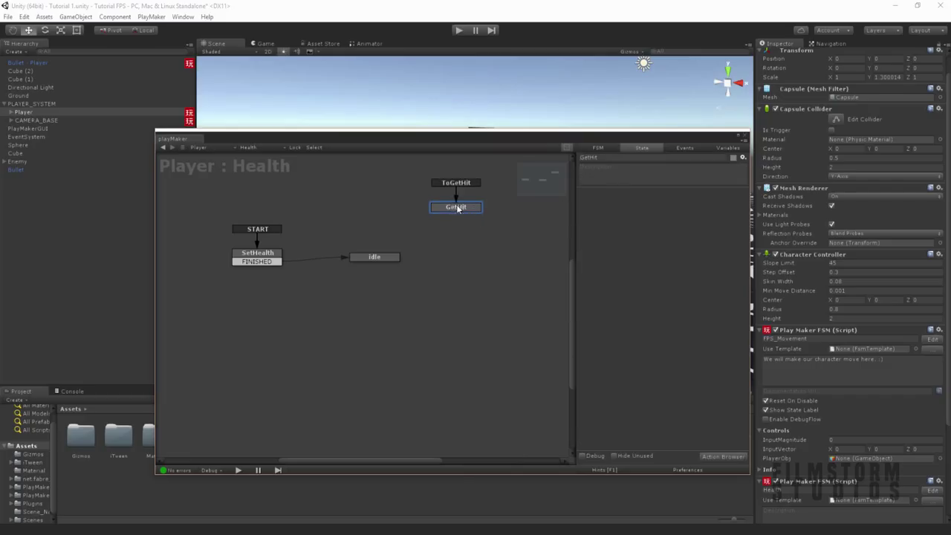
Add a FINISHED transition to the GetHit state and connect it back to idle
{"action": "right_click", "coordinate": [458, 207]}
{"action": "left_click", "coordinate": [578, 215]}
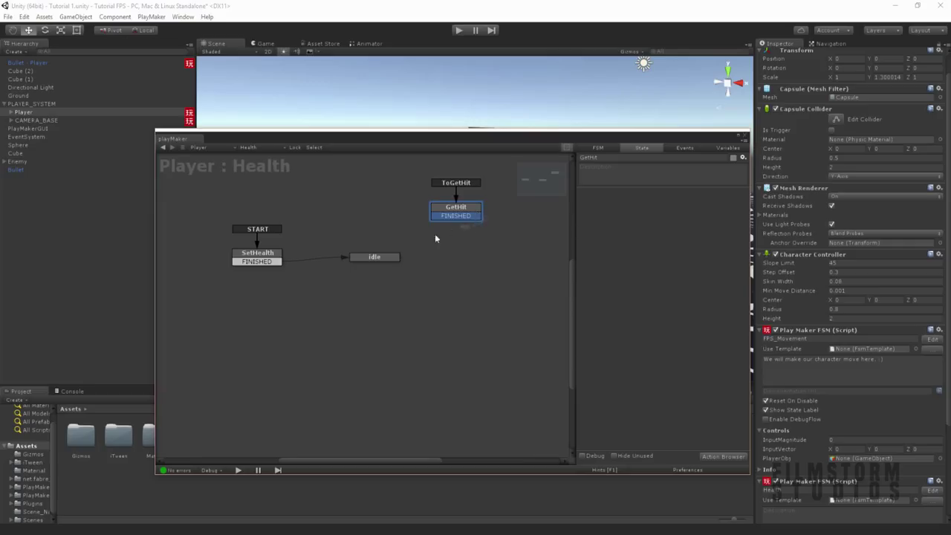
{"action": "left_click_drag", "start_coordinate": [473, 212], "coordinate": [464, 205]}
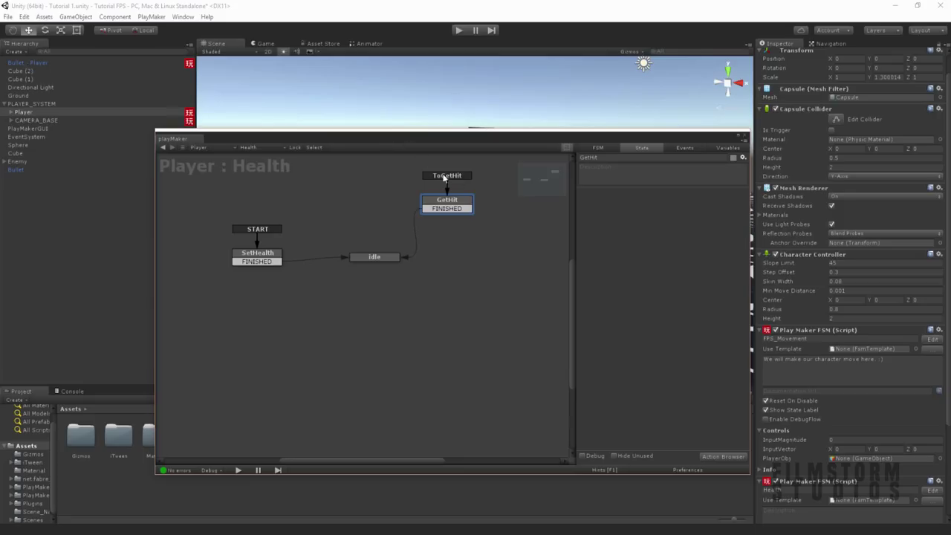
Add a Float Subtract action to the GetHit state
{"action": "left_click", "coordinate": [723, 456]}
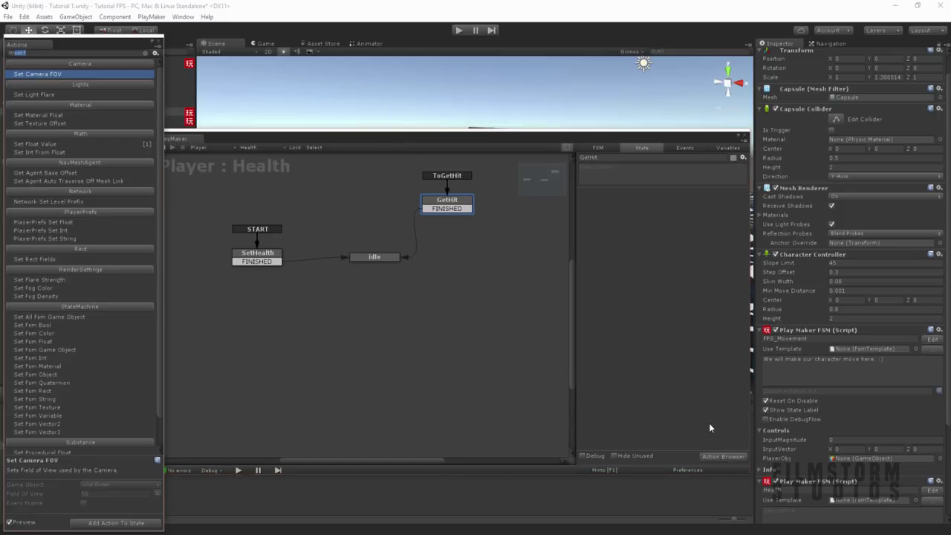
{"action": "type", "text": "substr"}
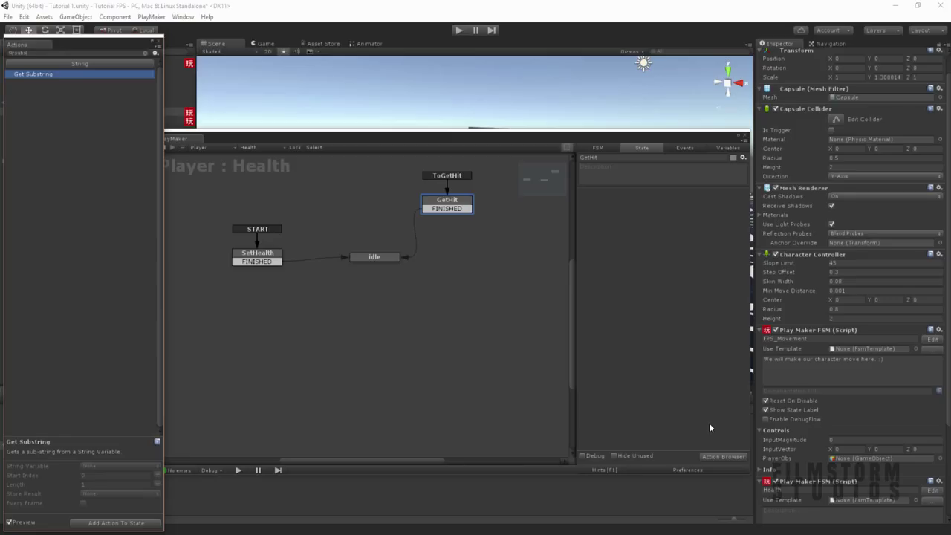
{"action": "key", "text": "BackSpace"}
{"action": "key", "text": "BackSpace"}
{"action": "key", "text": "BackSpace"}
{"action": "key", "text": "Return"}
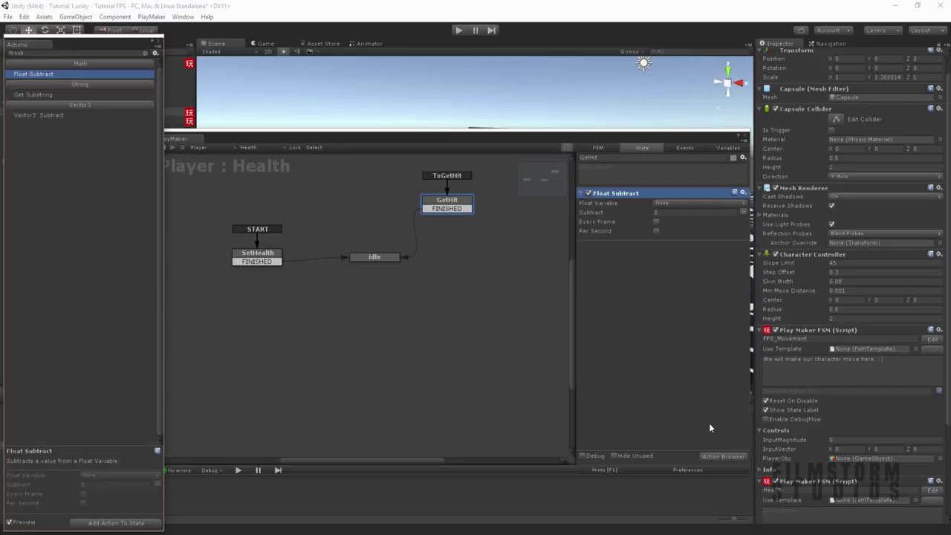
Make GetHit's Float Subtract action subtract 1 from the global HealthPlayer variable and reposition the SetHealth state
{"action": "left_click", "coordinate": [671, 203]}
{"action": "mouse_move", "coordinate": [679, 225]}
{"action": "left_click", "coordinate": [737, 229]}
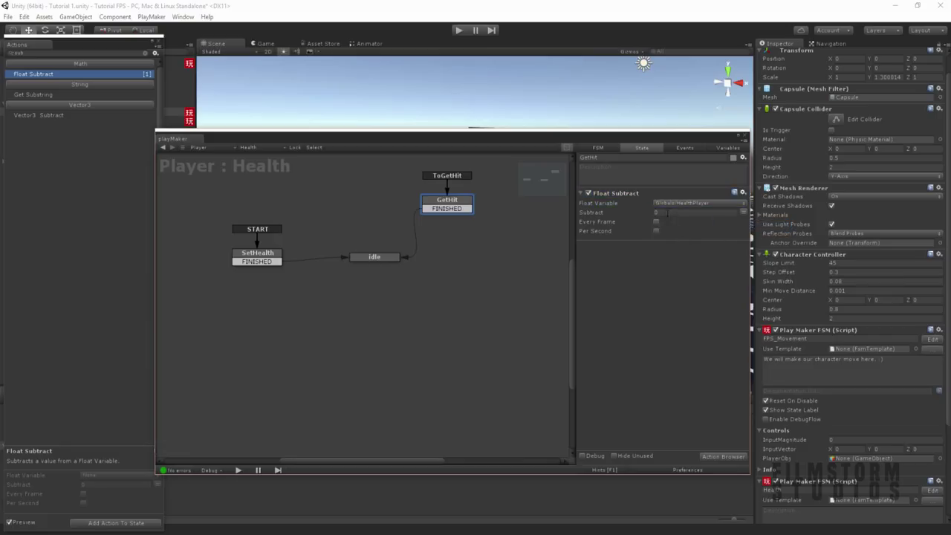
{"action": "left_click", "coordinate": [666, 214]}
{"action": "left_click_drag", "start_coordinate": [257, 255], "coordinate": [249, 217]}
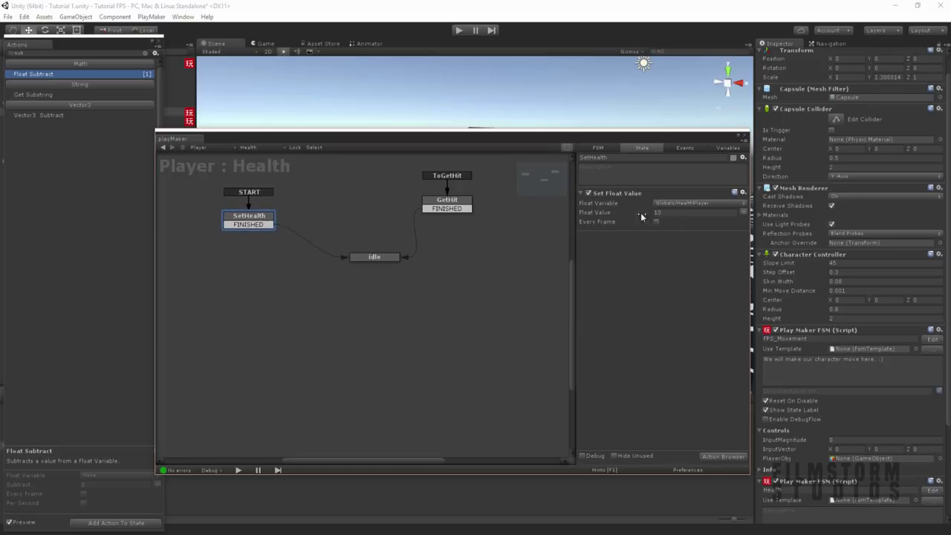
{"action": "left_click", "coordinate": [445, 202]}
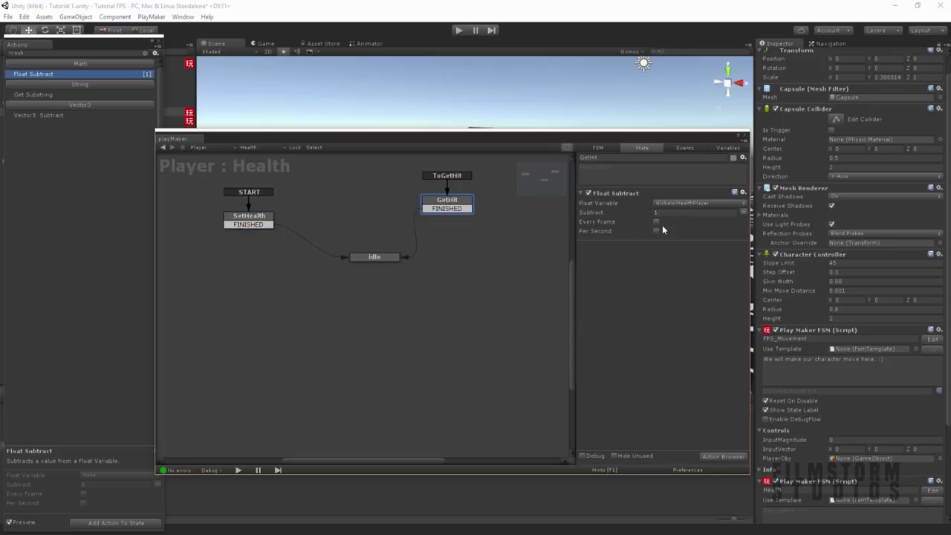
Add a Float Compare action to the idle state
{"action": "left_click", "coordinate": [397, 257]}
{"action": "left_click", "coordinate": [95, 55]}
{"action": "key", "text": "BackSpace"}
{"action": "key", "text": "BackSpace"}
{"action": "key", "text": "BackSpace"}
{"action": "type", "text": "float co"}
{"action": "key", "text": "Down"}
{"action": "key", "text": "Down"}
{"action": "key", "text": "Down"}
{"action": "key", "text": "Down"}
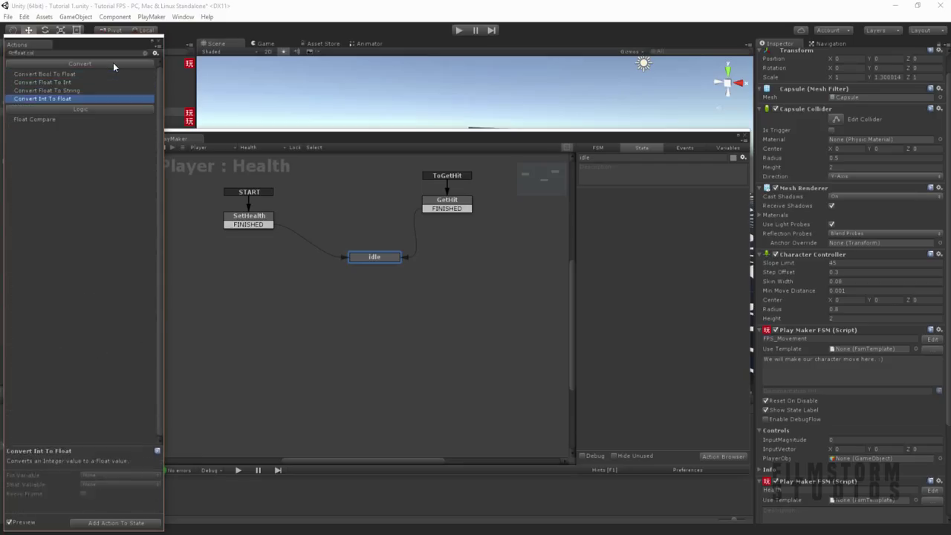
{"action": "key", "text": "Return"}
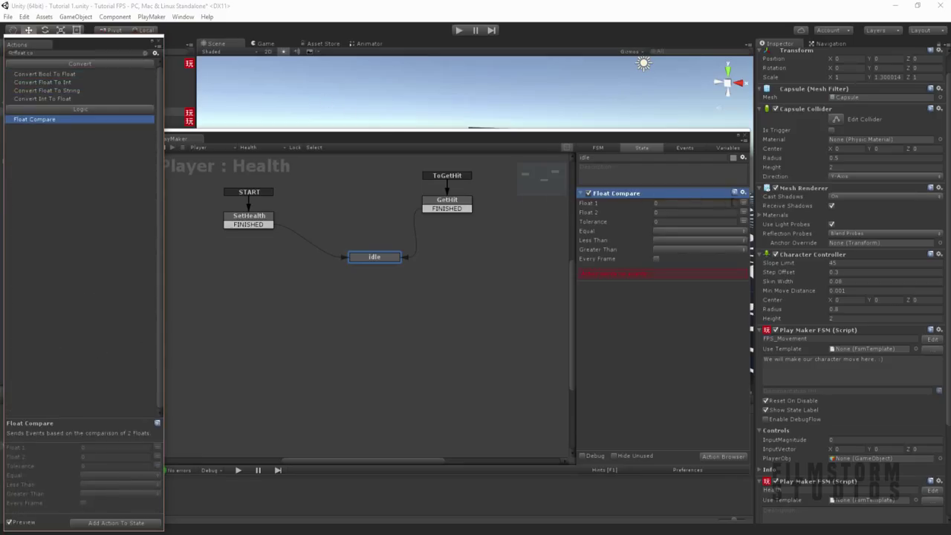
Set Float 1 of the idle state's Float Compare action to the global HealthPlayer variable
{"action": "left_click", "coordinate": [743, 202]}
{"action": "left_click", "coordinate": [694, 203]}
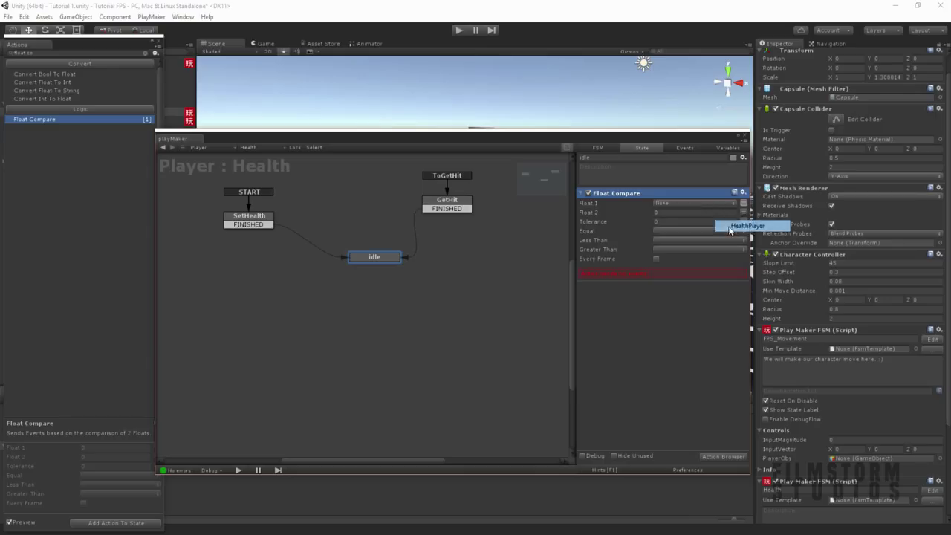
{"action": "left_click", "coordinate": [729, 226]}
{"action": "left_click", "coordinate": [666, 231]}
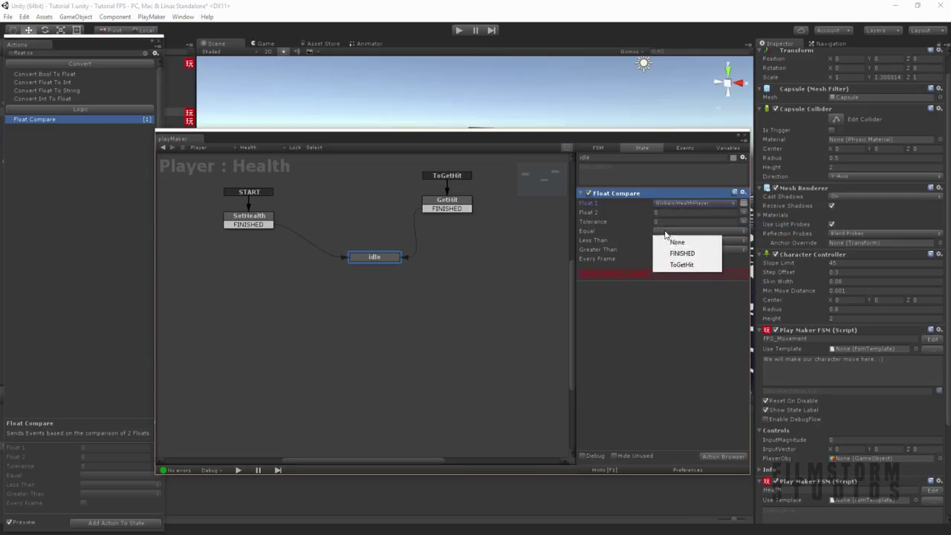
Create an event named "Die" and add it as a transition on the idle state
{"action": "left_click", "coordinate": [685, 148]}
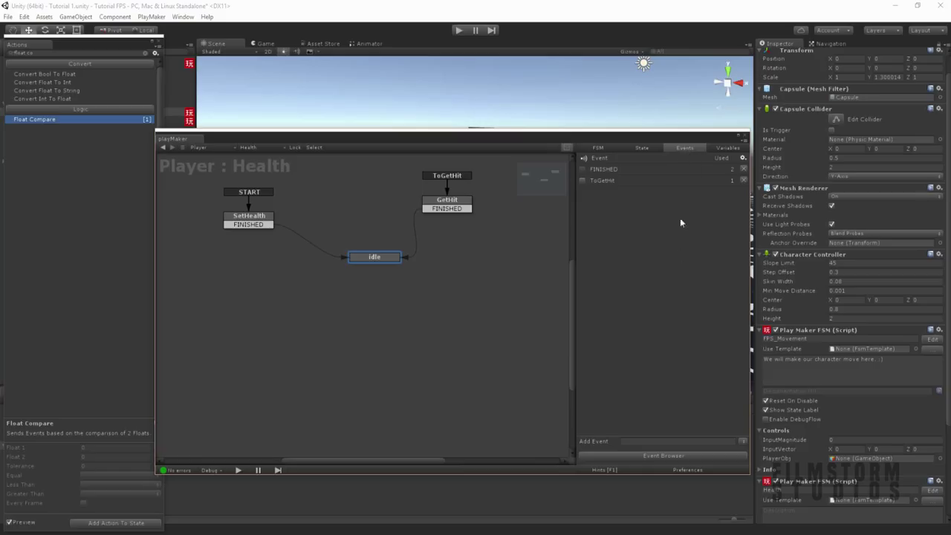
{"action": "left_click", "coordinate": [666, 440]}
{"action": "type", "text": "Die"}
{"action": "key", "text": "Return"}
{"action": "right_click", "coordinate": [386, 260]}
{"action": "mouse_move", "coordinate": [408, 262]}
{"action": "left_click", "coordinate": [510, 275]}
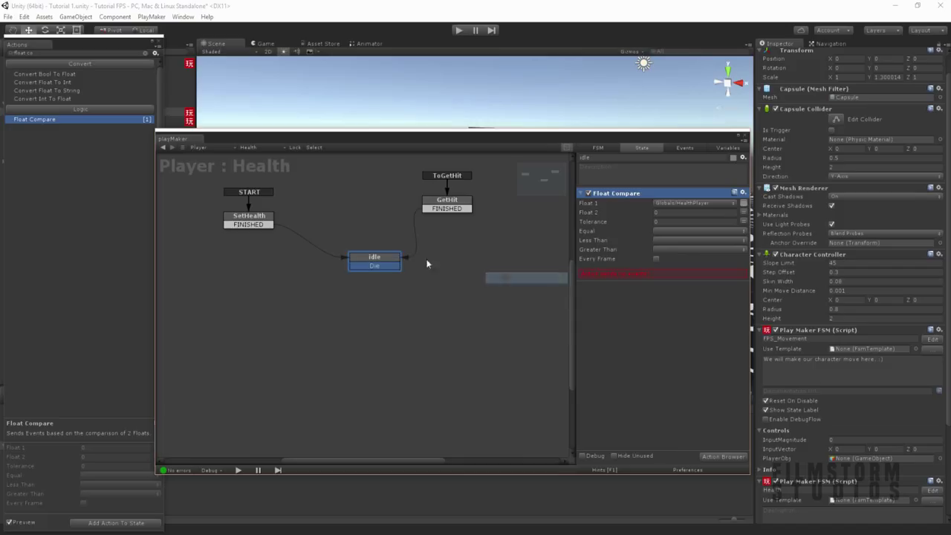
Set the Float Compare action's Equal and Less Than events to Die and enable Every Frame
{"action": "left_click", "coordinate": [673, 231]}
{"action": "left_click", "coordinate": [674, 264]}
{"action": "left_click", "coordinate": [663, 242]}
{"action": "left_click", "coordinate": [674, 273]}
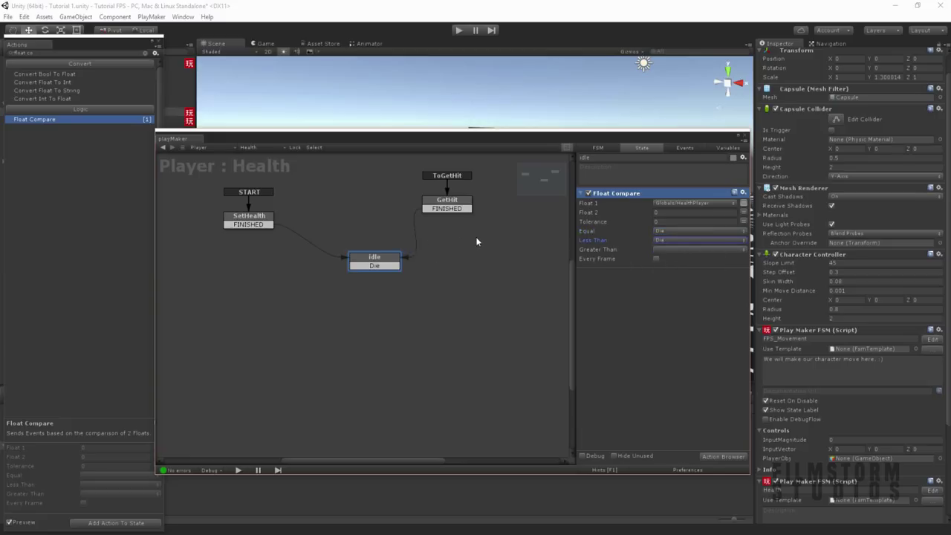
{"action": "left_click", "coordinate": [656, 259]}
Add a new state below idle and connect idle's Die transition to it
{"action": "right_click", "coordinate": [382, 327]}
{"action": "left_click", "coordinate": [401, 333]}
{"action": "left_click_drag", "start_coordinate": [377, 265], "coordinate": [459, 338]}
Try a Destroy Self action in the state reached by Die, and delete the action again
{"action": "left_click", "coordinate": [79, 53]}
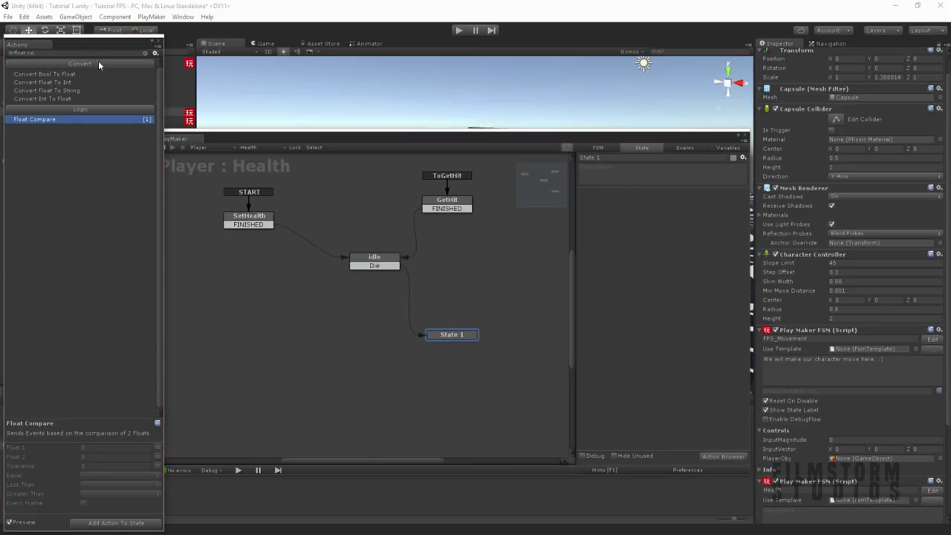
{"action": "key", "text": "BackSpace"}
{"action": "key", "text": "BackSpace"}
{"action": "key", "text": "BackSpace"}
{"action": "key", "text": "BackSpace"}
{"action": "key", "text": "BackSpace"}
{"action": "key", "text": "BackSpace"}
{"action": "key", "text": "BackSpace"}
{"action": "key", "text": "BackSpace"}
{"action": "type", "text": "des"}
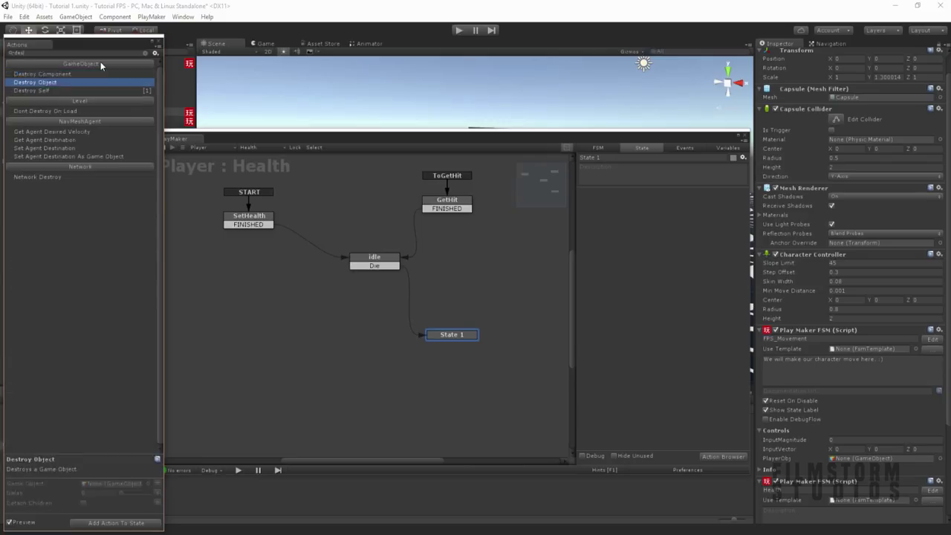
{"action": "key", "text": "Down"}
{"action": "key", "text": "Down"}
{"action": "key", "text": "Return"}
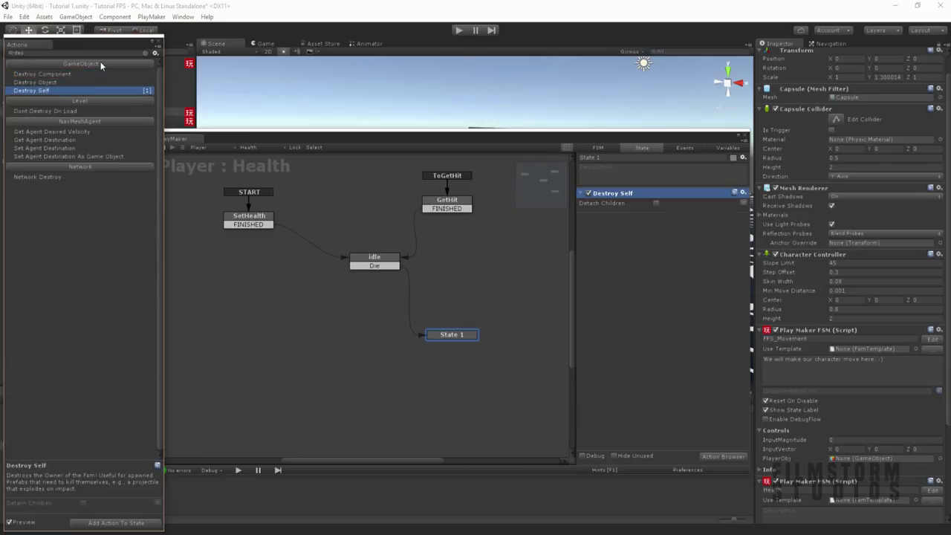
{"action": "right_click", "coordinate": [620, 192]}
{"action": "left_click", "coordinate": [646, 319]}
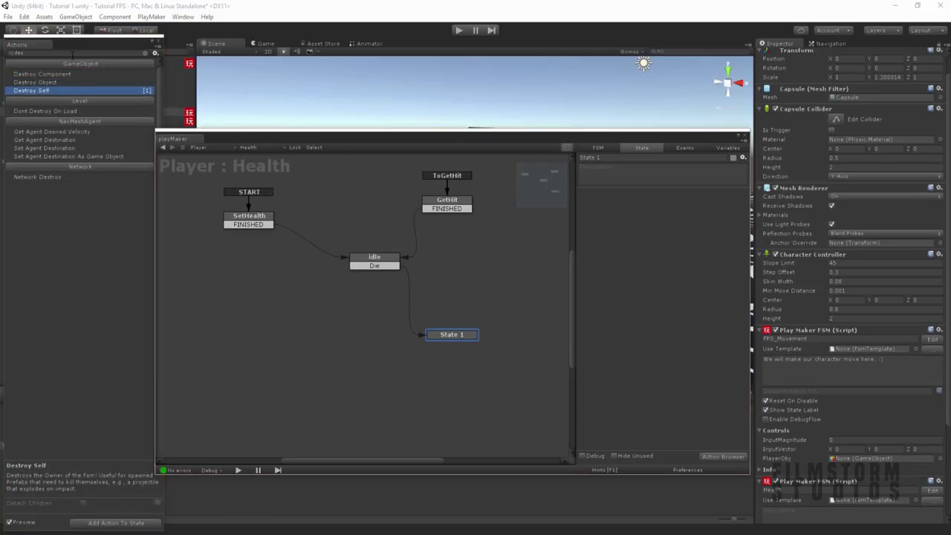
Find the Restart Level action and add it to the state reached by the Die transition
{"action": "left_click", "coordinate": [11, 54]}
{"action": "type", "text": "res"}
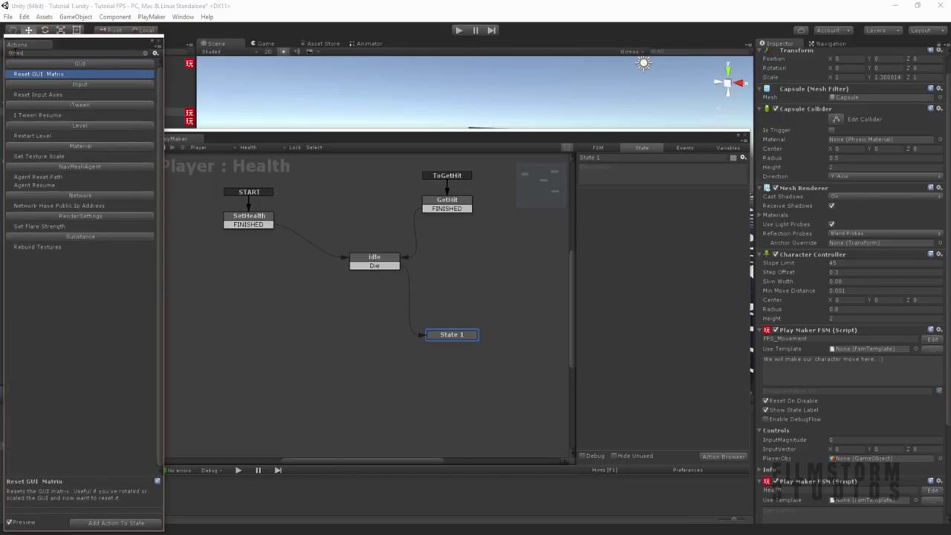
{"action": "double_click", "coordinate": [39, 138]}
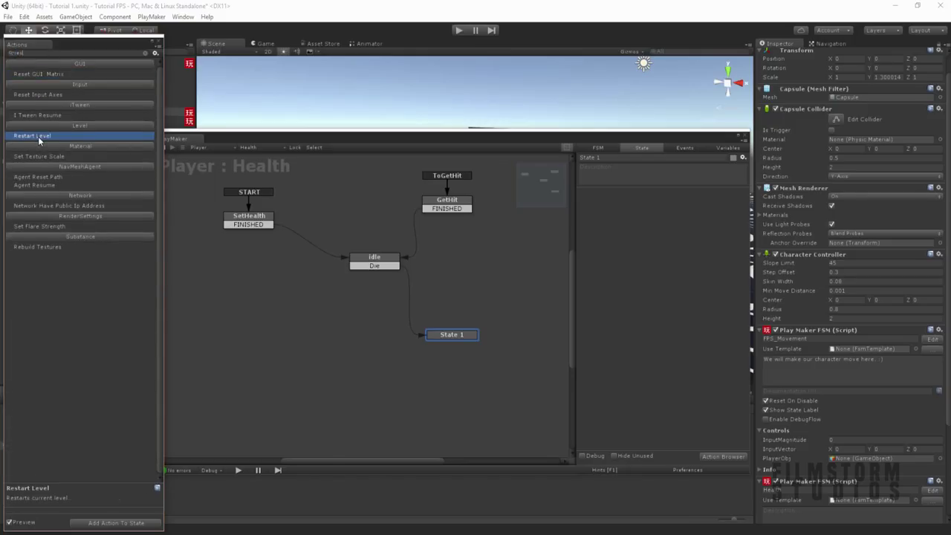
{"action": "left_click", "coordinate": [158, 41]}
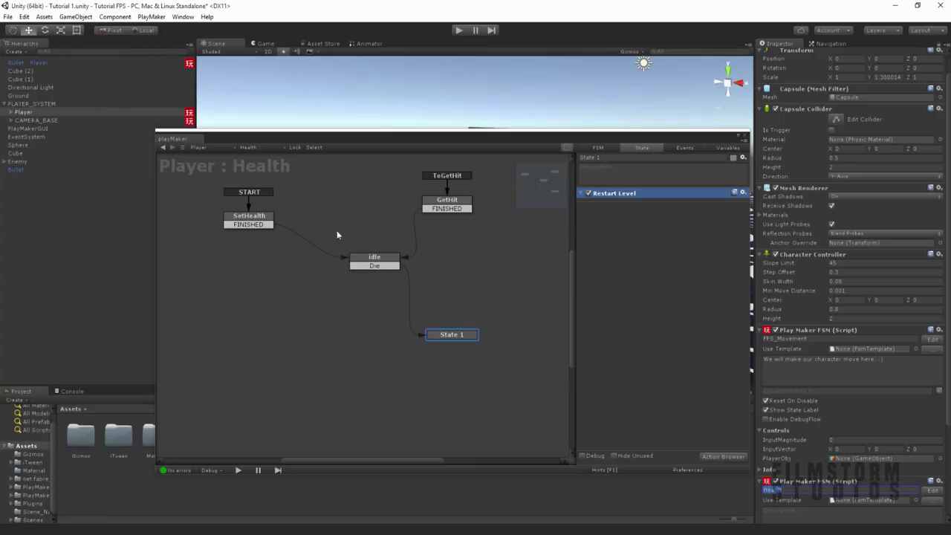
{"action": "right_click", "coordinate": [428, 280]}
{"action": "left_click", "coordinate": [444, 288]}
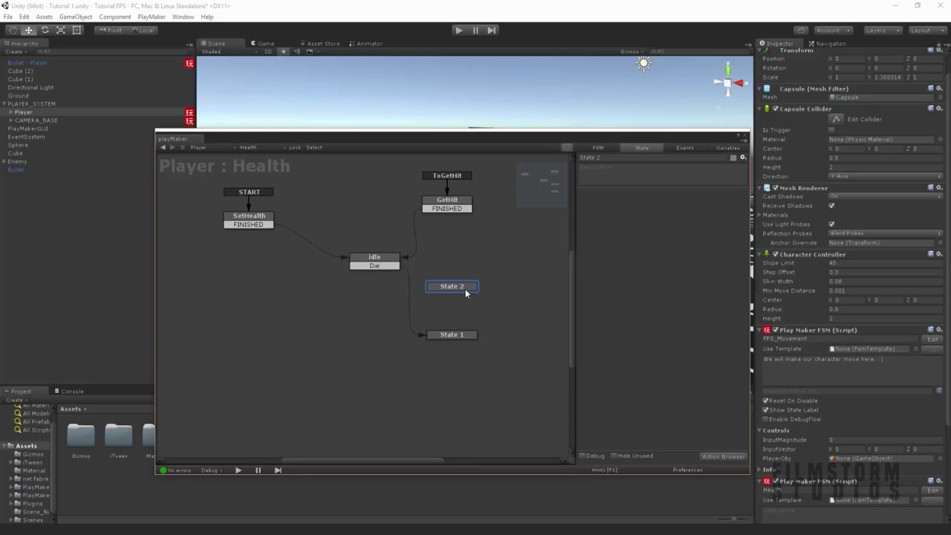
{"action": "key", "text": "Delete"}
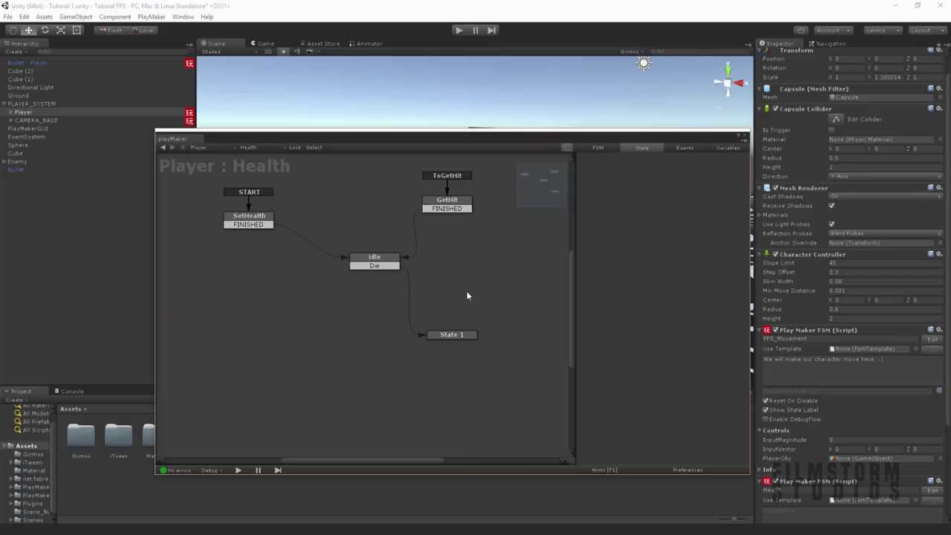
Rename the state holding the Restart Level action as Restart and close the FSM editor
{"action": "left_click", "coordinate": [452, 334]}
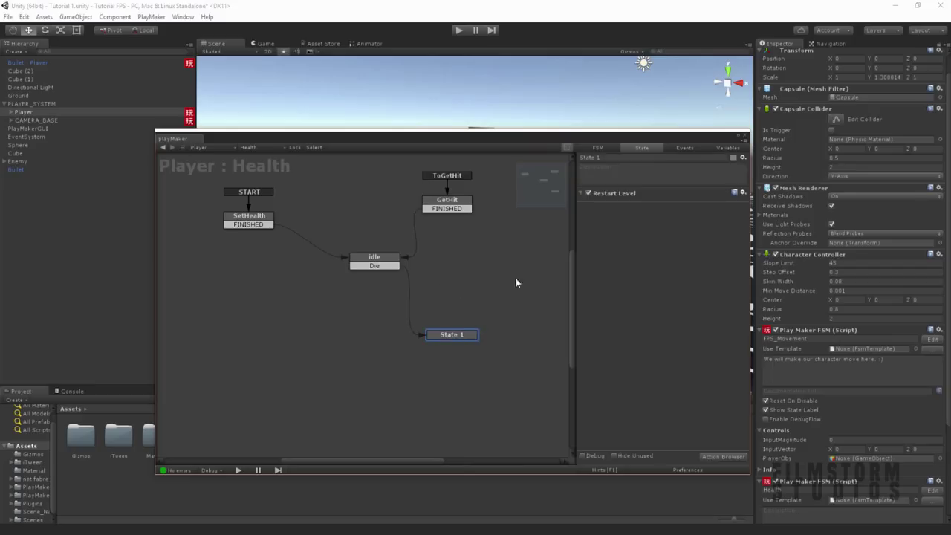
{"action": "left_click", "coordinate": [616, 158]}
{"action": "type", "text": "Restart"}
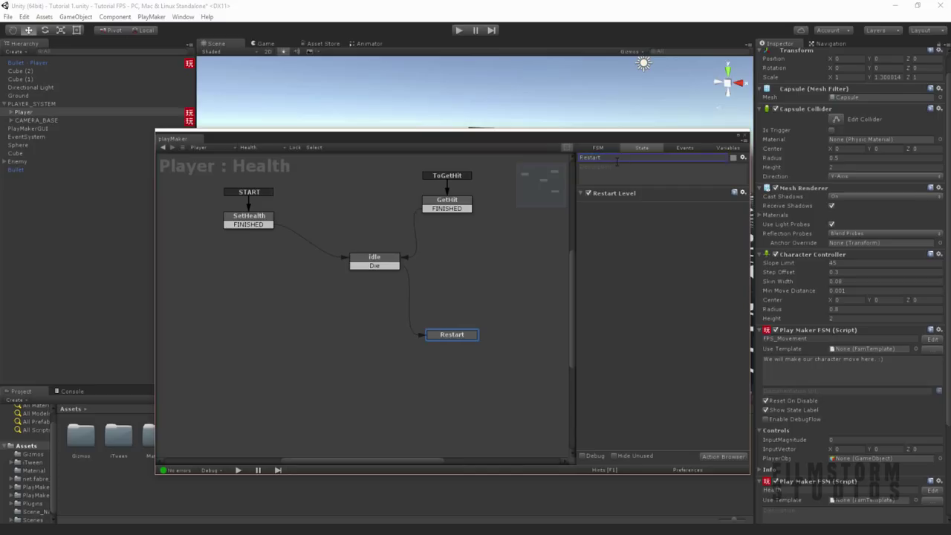
{"action": "left_click", "coordinate": [395, 262]}
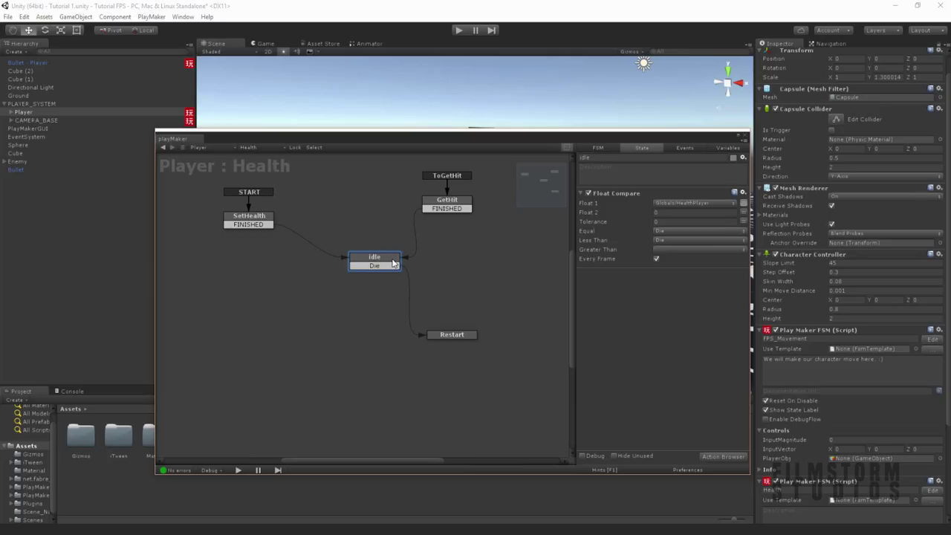
{"action": "left_click", "coordinate": [446, 204]}
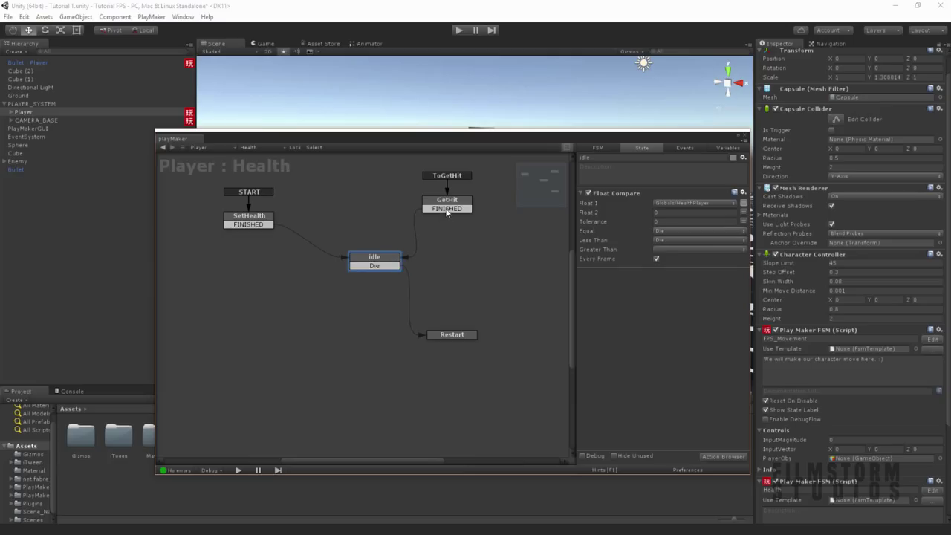
{"action": "left_click", "coordinate": [740, 136]}
Apply the Bullet - Player object's changes to its prefab and open its Bullet-TranslateForward FSM
{"action": "left_click", "coordinate": [14, 169]}
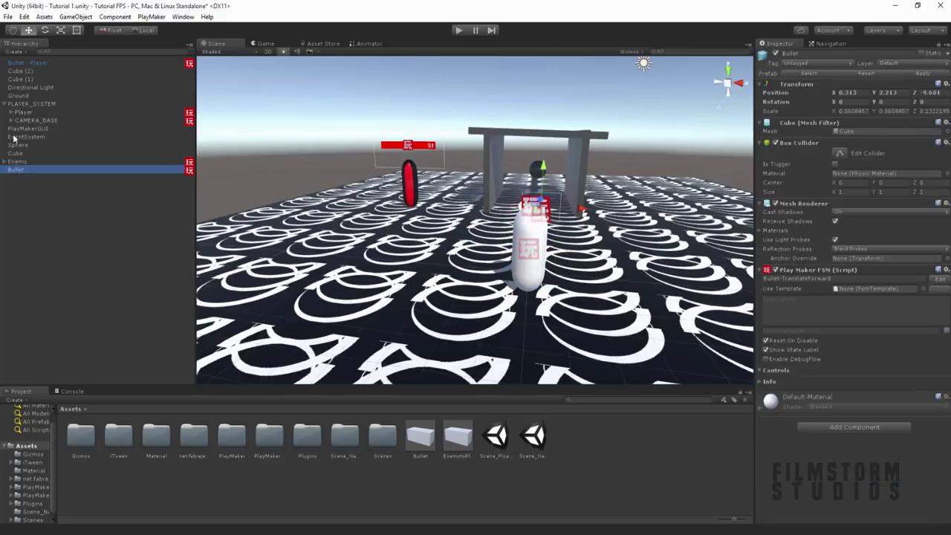
{"action": "left_click", "coordinate": [22, 62]}
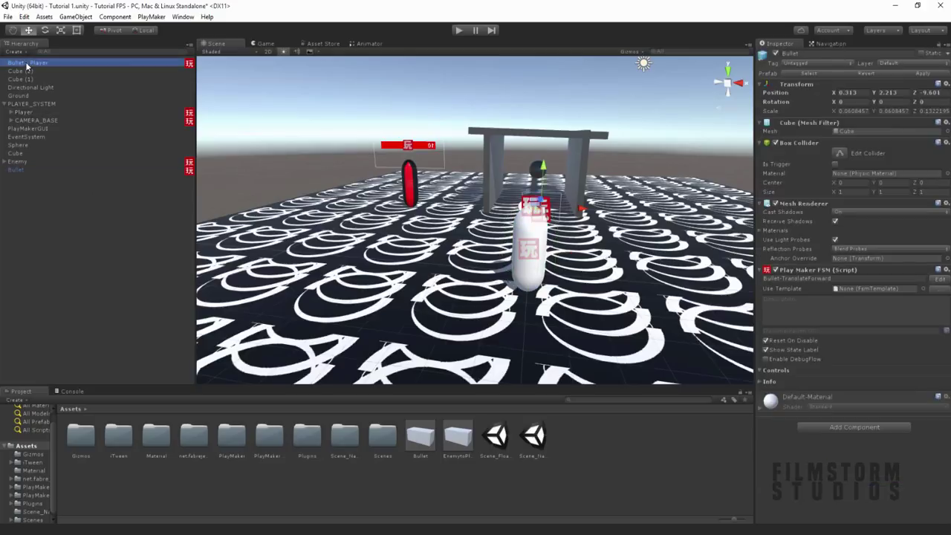
{"action": "left_click", "coordinate": [916, 74]}
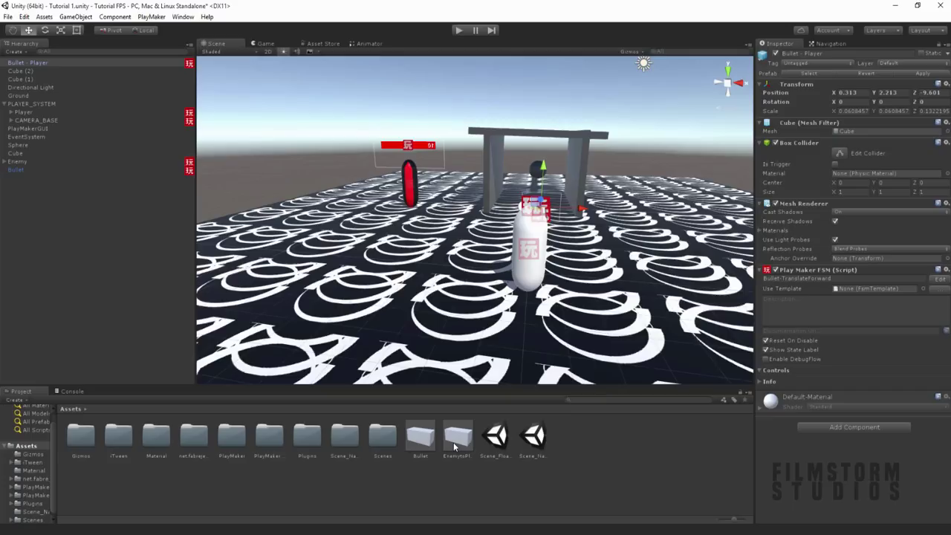
{"action": "left_click", "coordinate": [940, 278]}
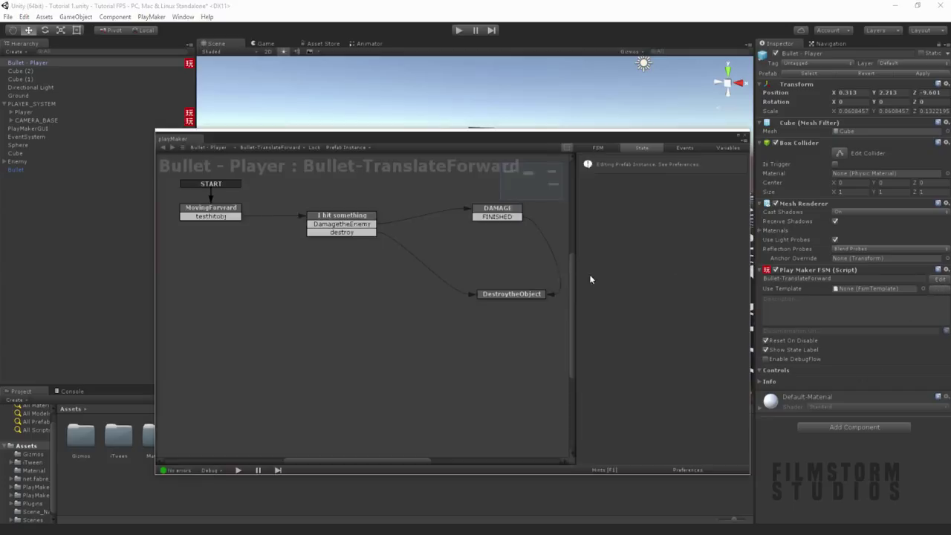
Rename the DamagetheEnemy event used by the I hit something state as DamagethePlayer
{"action": "left_click", "coordinate": [358, 216]}
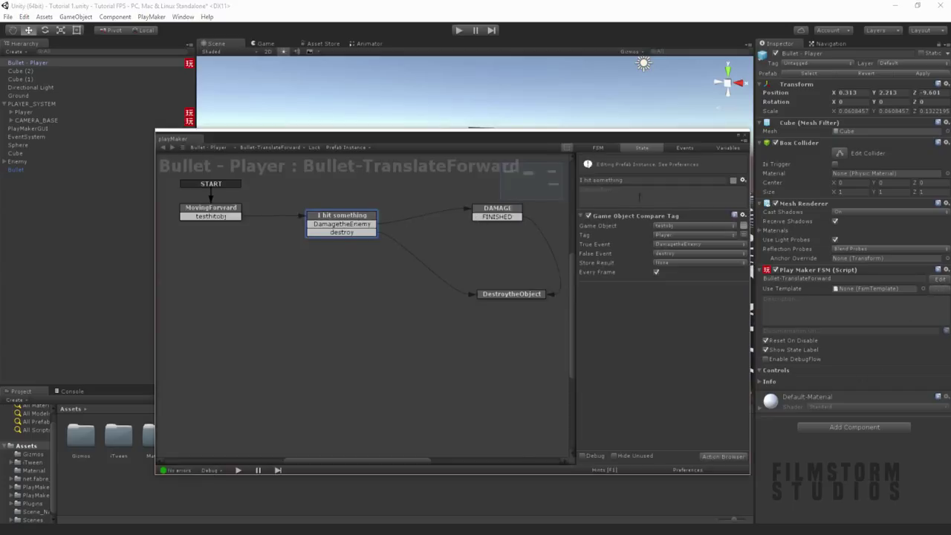
{"action": "left_click", "coordinate": [684, 147]}
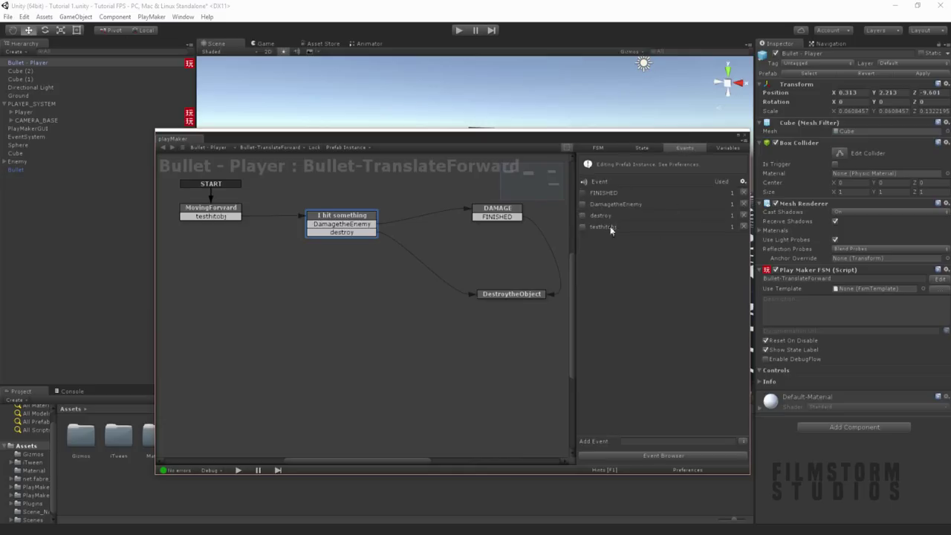
{"action": "left_click", "coordinate": [624, 204]}
{"action": "left_click", "coordinate": [689, 428]}
{"action": "left_click", "coordinate": [632, 204]}
{"action": "left_click", "coordinate": [682, 431]}
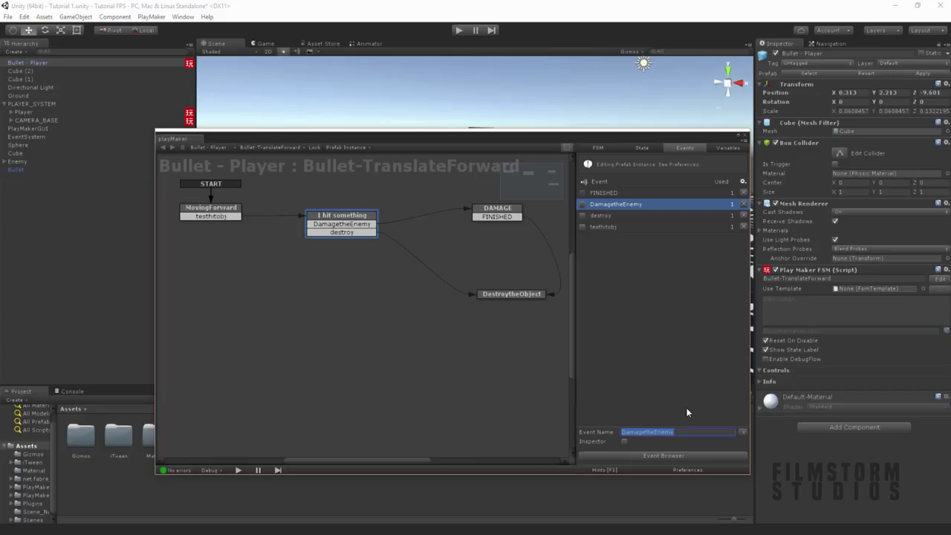
{"action": "key", "text": "Right"}
{"action": "key", "text": "Return"}
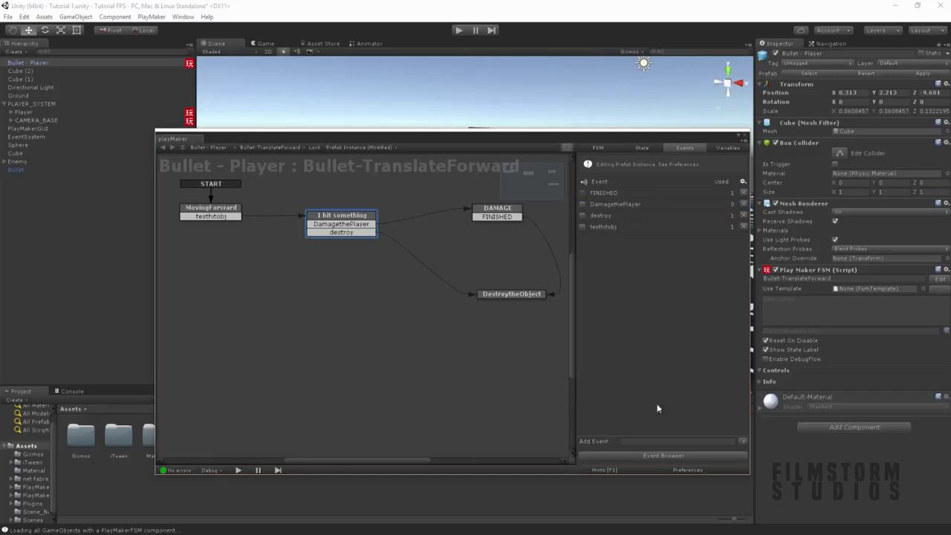
{"action": "left_click", "coordinate": [339, 223]}
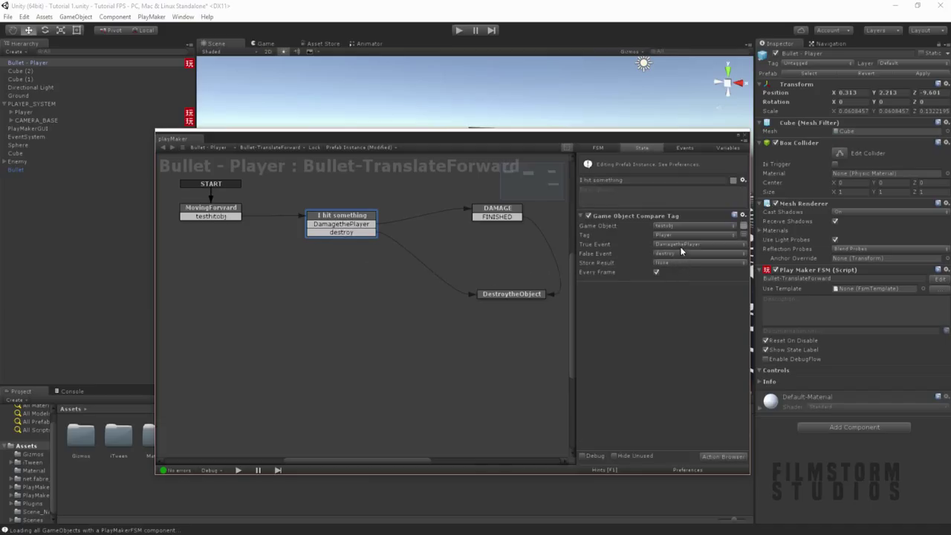
Set the FSM Name of the DAMAGE state's Send Event By Name action to Health
{"action": "left_click", "coordinate": [512, 215]}
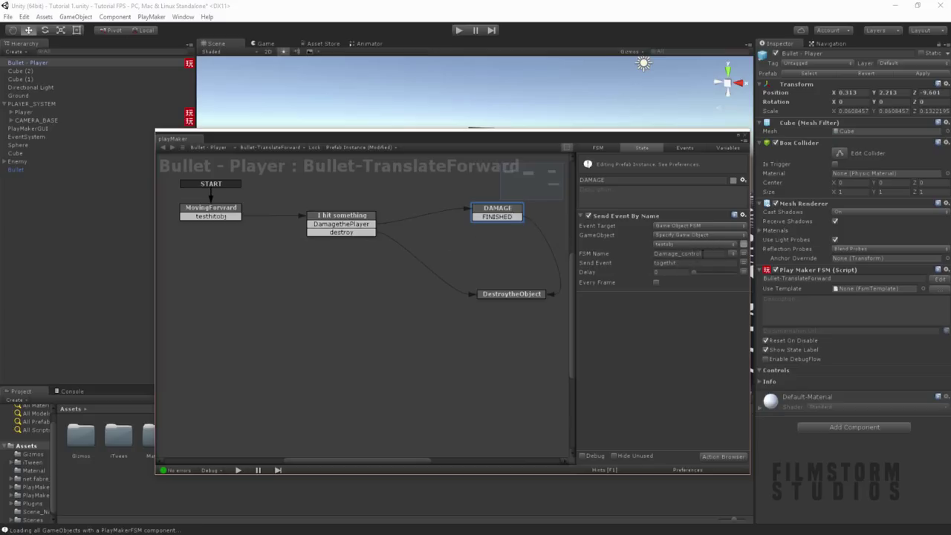
{"action": "left_click", "coordinate": [592, 254]}
{"action": "type", "text": "Health"}
Check the global event name in the Player's Health FSM and set the bullet's DAMAGE state to send the ToGetHit event
{"action": "left_click", "coordinate": [38, 113]}
{"action": "scroll", "coordinate": [793, 375], "scroll_direction": "down", "scroll_amount": 5}
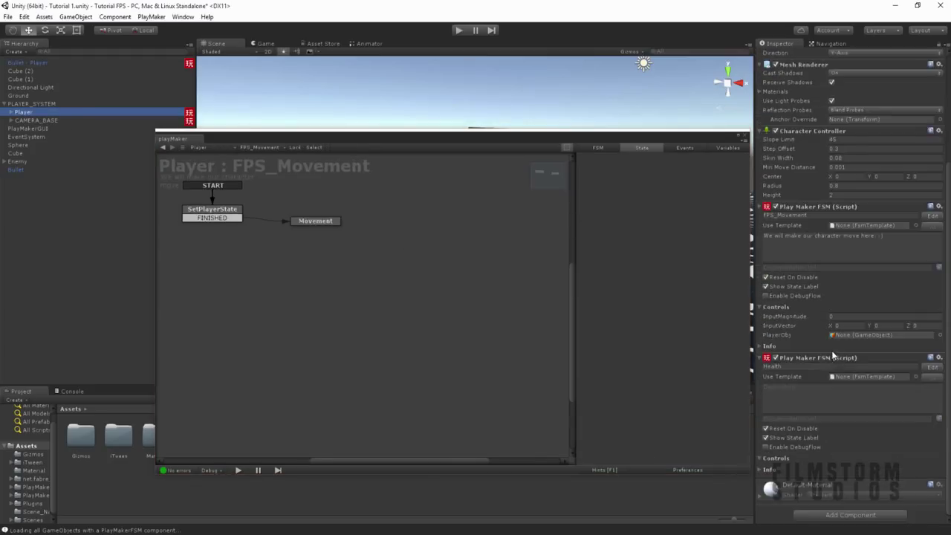
{"action": "left_click", "coordinate": [931, 368]}
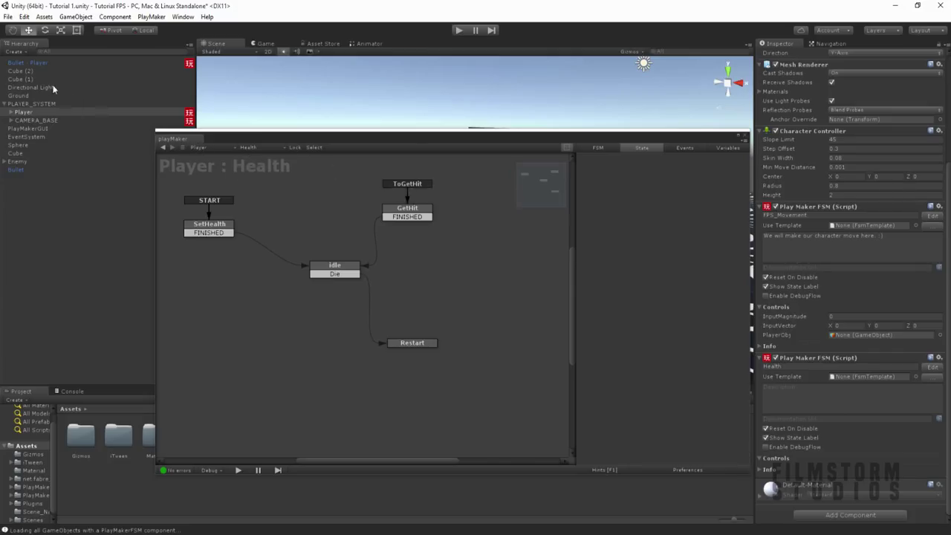
{"action": "left_click", "coordinate": [48, 63]}
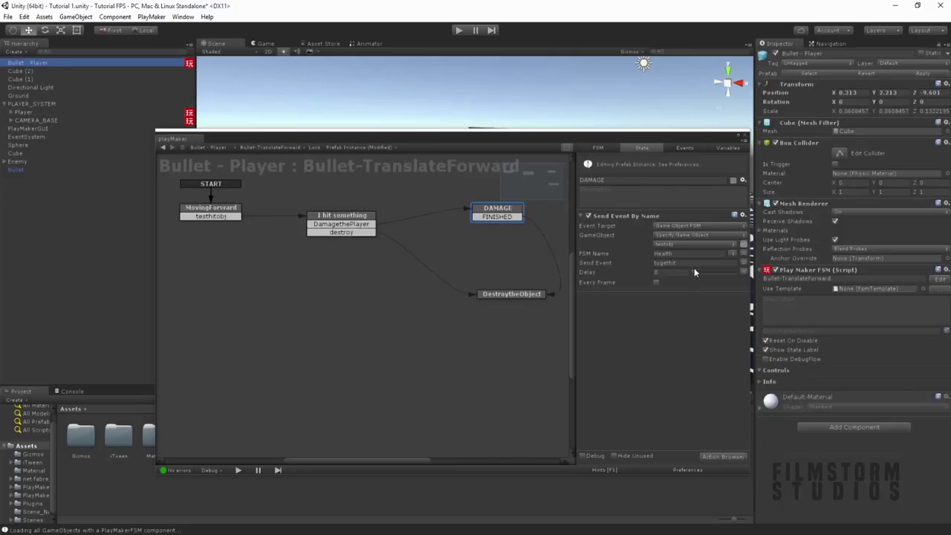
{"action": "left_click", "coordinate": [620, 263]}
{"action": "type", "text": "ToGetHit"}
{"action": "left_click", "coordinate": [520, 294]}
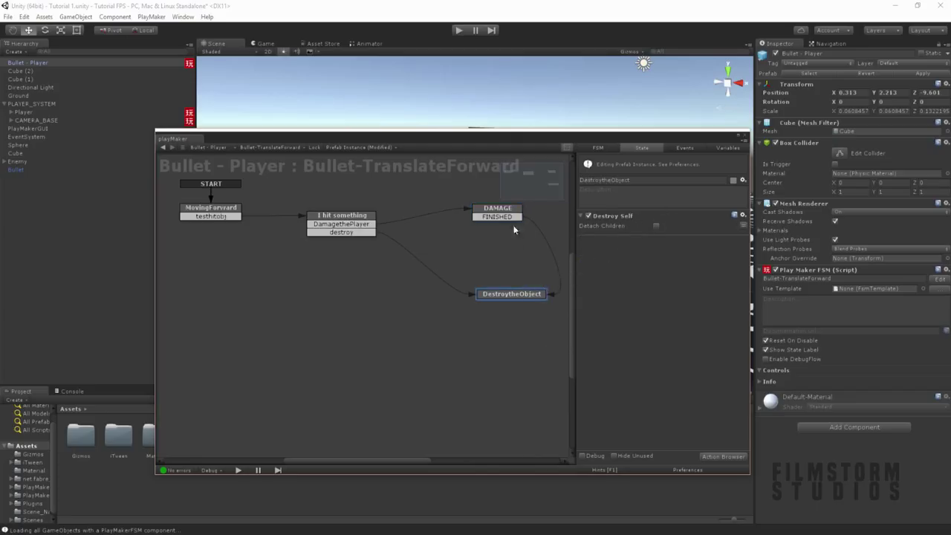
{"action": "left_click", "coordinate": [351, 224]}
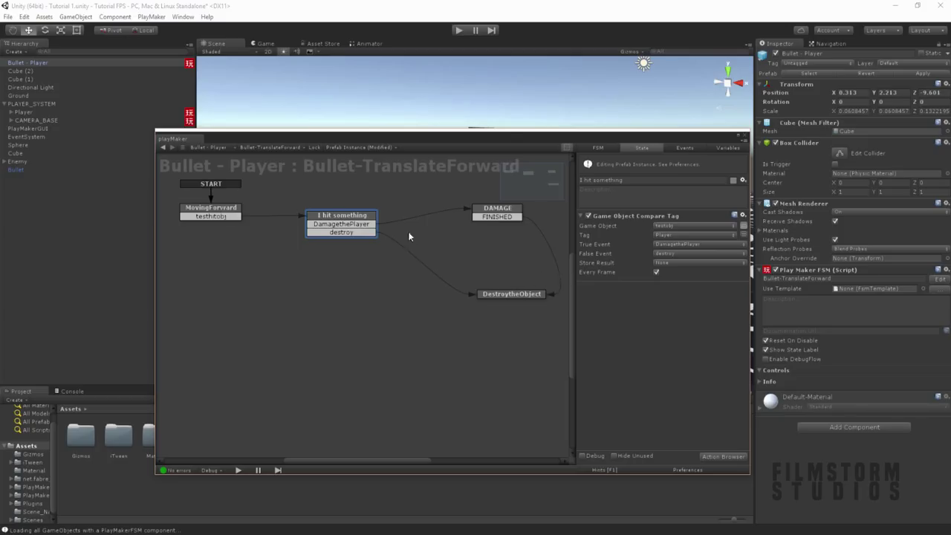
{"action": "left_click", "coordinate": [507, 216]}
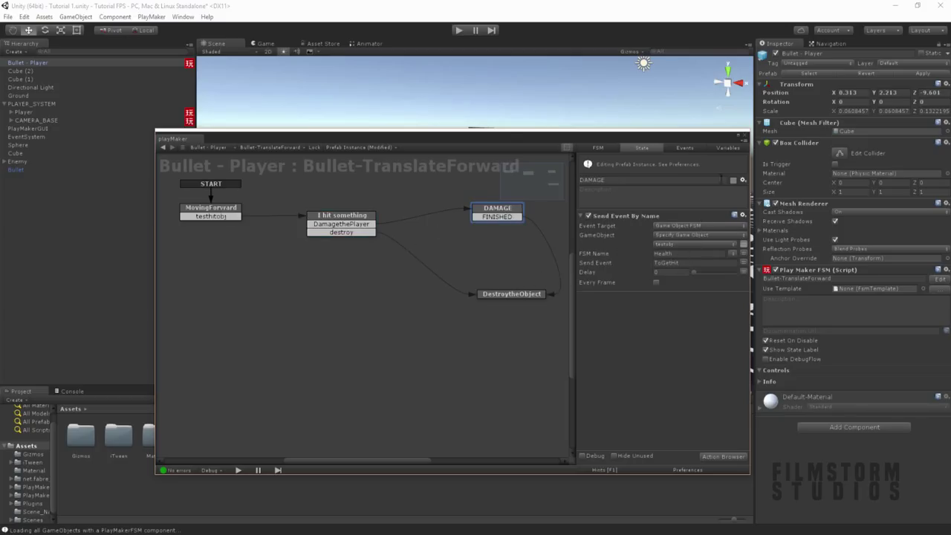
{"action": "left_click", "coordinate": [745, 136]}
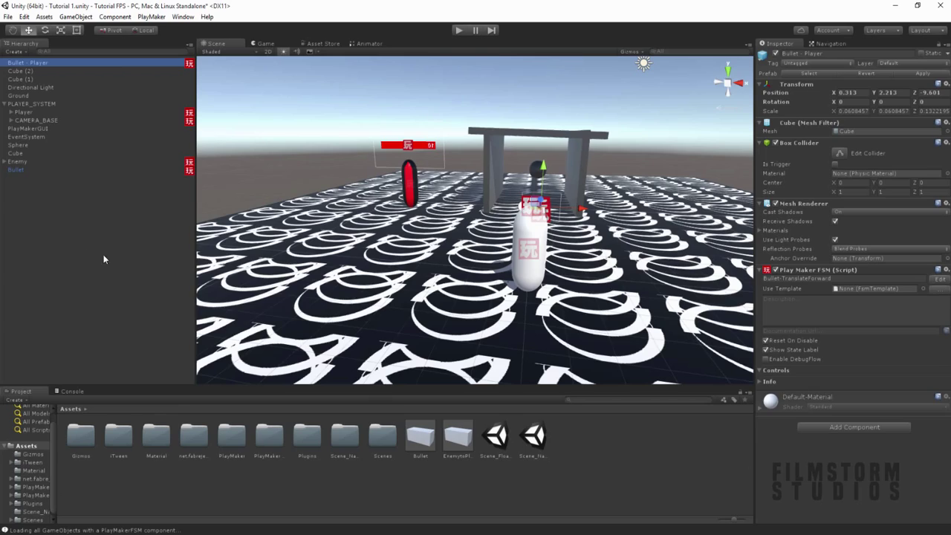
Add a cube as a child of the Enemy object
{"action": "left_click", "coordinate": [409, 182]}
{"action": "left_click_drag", "start_coordinate": [338, 171], "coordinate": [322, 153], "text": "alt"}
{"action": "key", "text": "w"}
{"action": "right_click_drag", "start_coordinate": [322, 153], "coordinate": [583, 176]}
{"action": "key", "text": "f"}
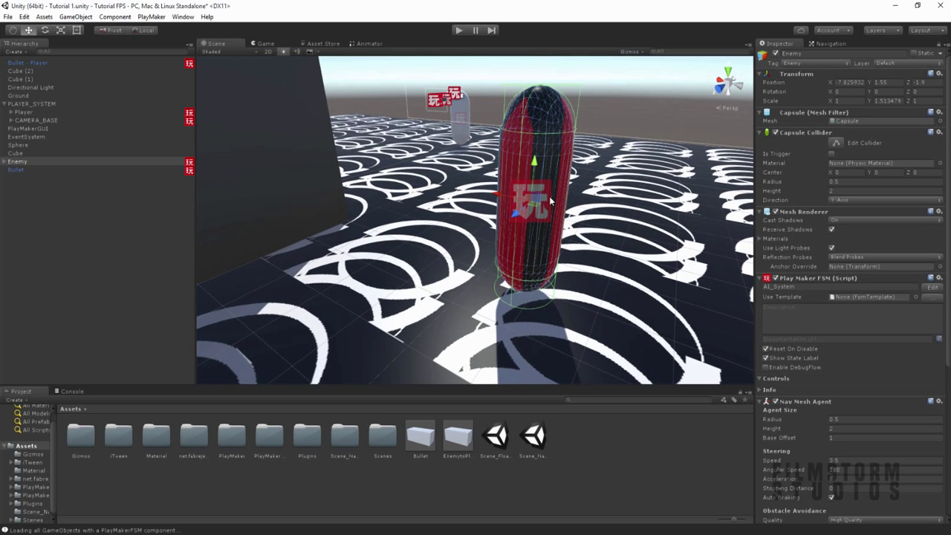
{"action": "left_click", "coordinate": [5, 162]}
{"action": "right_click", "coordinate": [18, 163]}
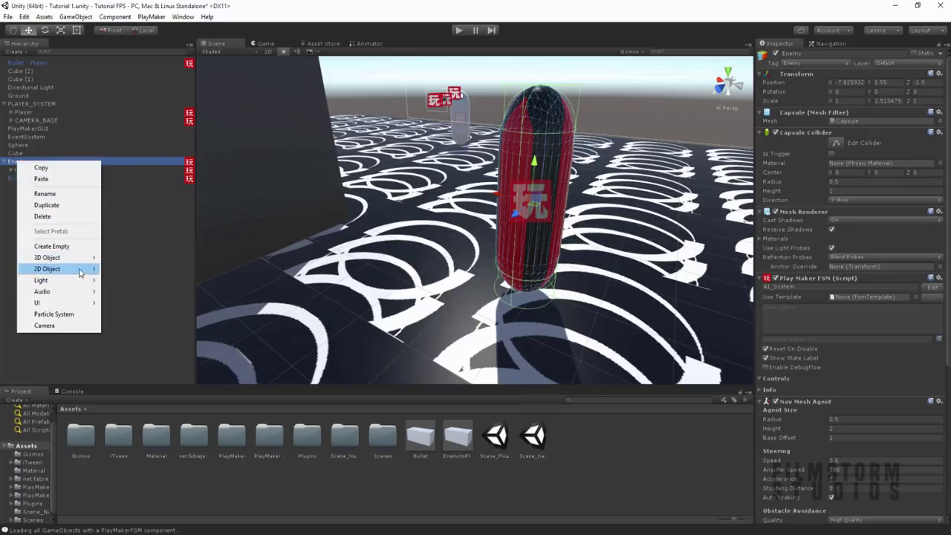
{"action": "mouse_move", "coordinate": [80, 260]}
{"action": "left_click", "coordinate": [123, 257]}
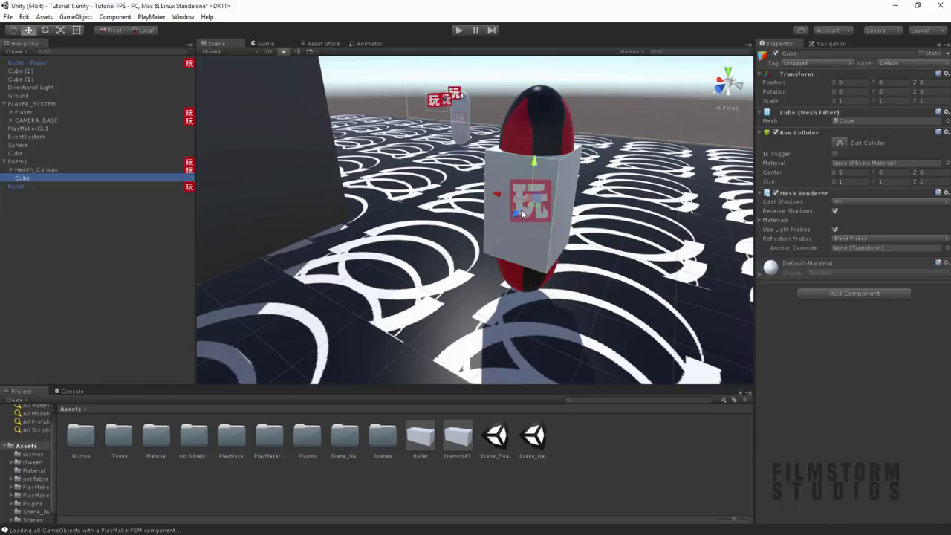
Shrink the new cube into a thin barrel at the enemy's side, about X 0.32, Y 0.166, Z 0.701, and name it Gun
{"action": "key", "text": "r"}
{"action": "left_click_drag", "start_coordinate": [534, 165], "coordinate": [476, 195]}
{"action": "key", "text": "w"}
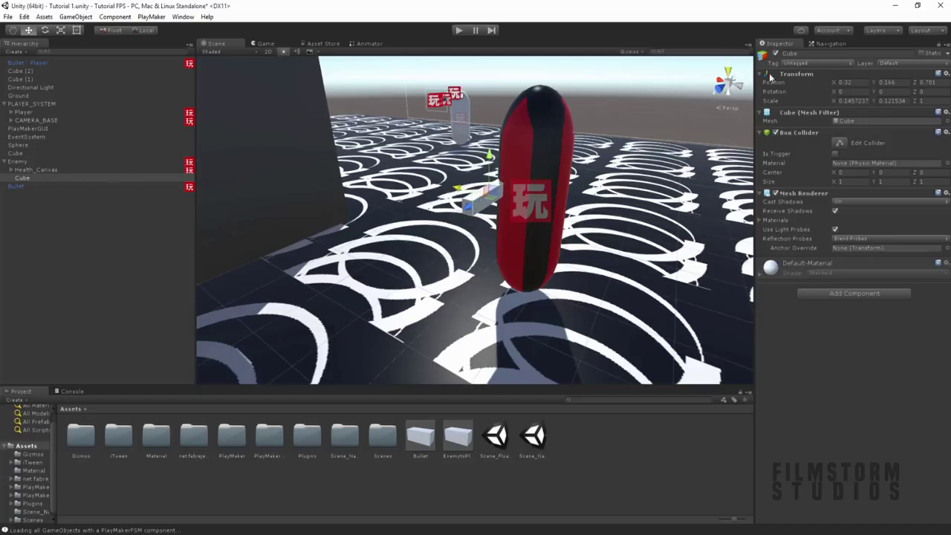
{"action": "left_click", "coordinate": [806, 53]}
{"action": "type", "text": "Gun"}
Create an empty child object under Gun and move it to the barrel's tip, about 0.542 along Z
{"action": "right_click", "coordinate": [16, 179]}
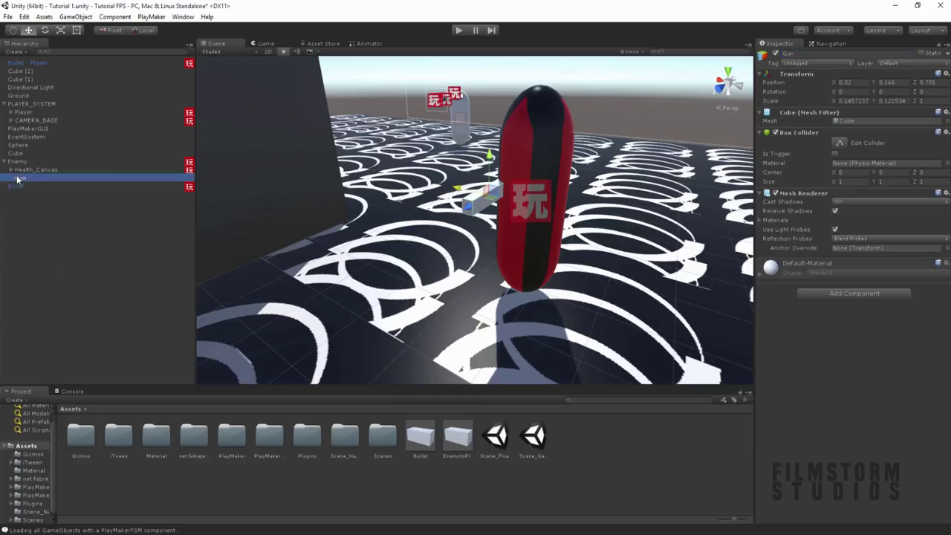
{"action": "left_click", "coordinate": [74, 260]}
{"action": "left_click_drag", "start_coordinate": [467, 208], "coordinate": [438, 215]}
{"action": "key", "text": "f"}
{"action": "left_click_drag", "start_coordinate": [549, 236], "coordinate": [437, 220], "text": "alt"}
{"action": "scroll", "coordinate": [474, 237], "scroll_direction": "up", "scroll_amount": 15}
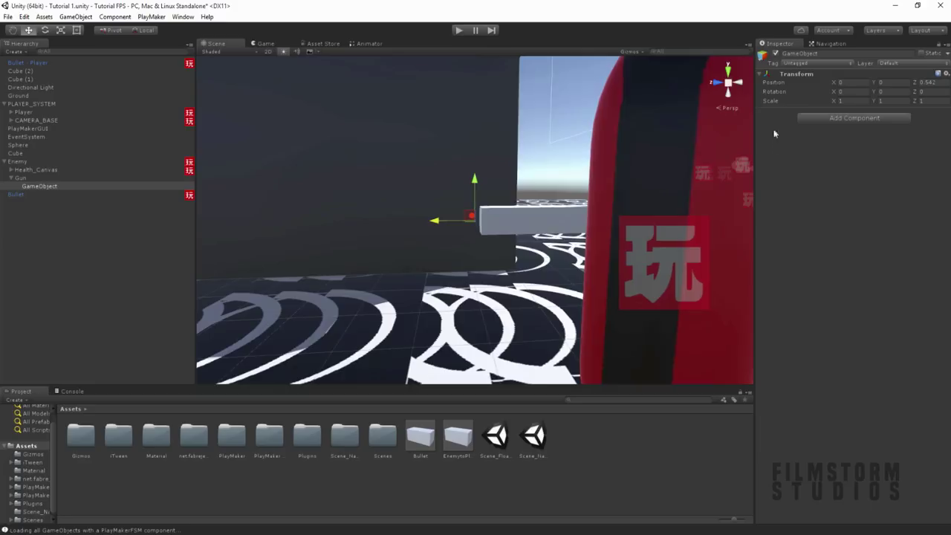
Rename the empty object under Gun as BulletSpawnPoint
{"action": "left_click", "coordinate": [823, 53]}
{"action": "type", "text": "Bu"}
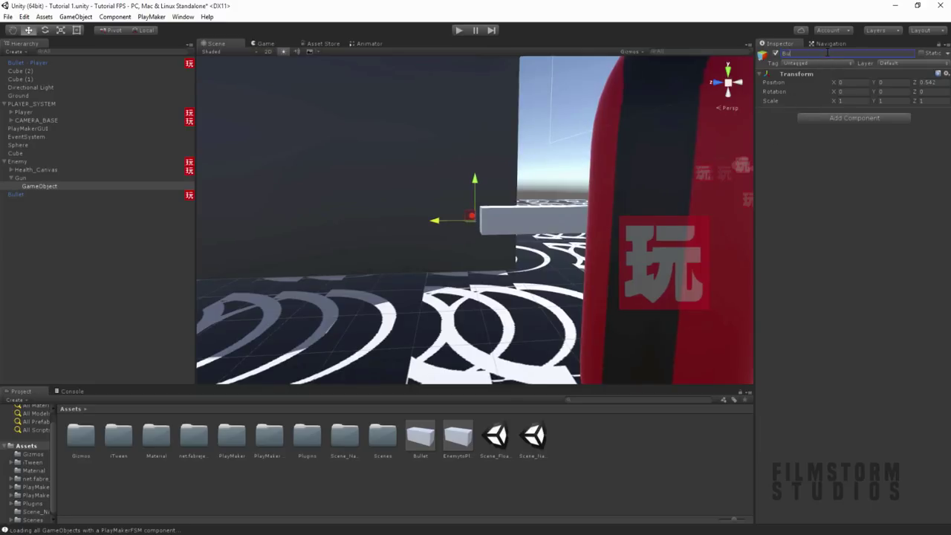
{"action": "type", "text": "lletSpawnPoint"}
{"action": "key", "text": "Return"}
Open the Enemy's AI_System state machine for editing and review the actions in its MoveTowardsPlayer state
{"action": "left_click", "coordinate": [29, 161]}
{"action": "scroll", "coordinate": [834, 281], "scroll_direction": "down", "scroll_amount": 5}
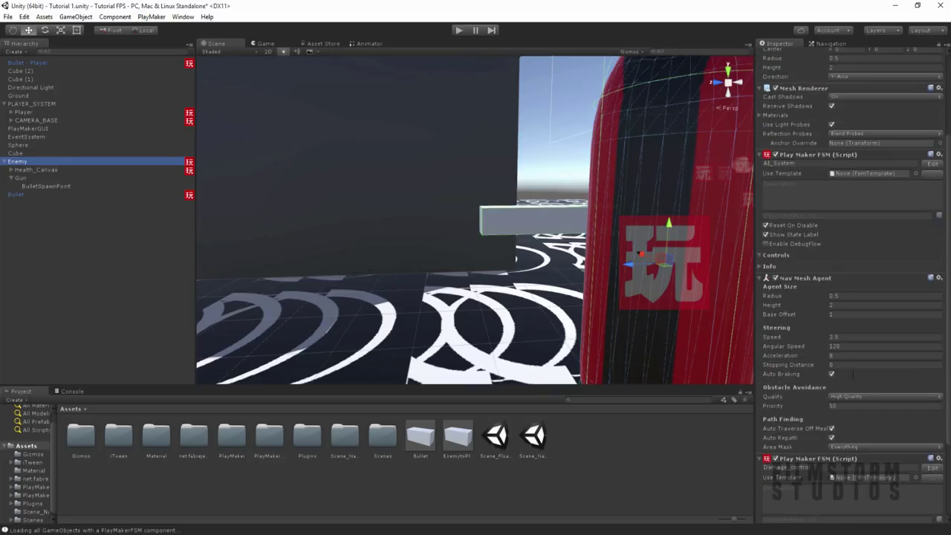
{"action": "scroll", "coordinate": [800, 380], "scroll_direction": "up", "scroll_amount": 2}
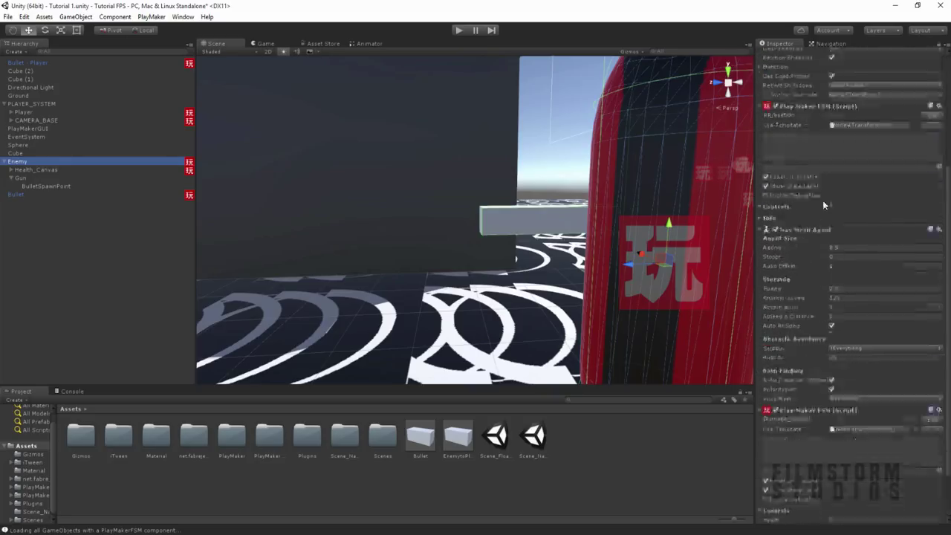
{"action": "left_click", "coordinate": [930, 179]}
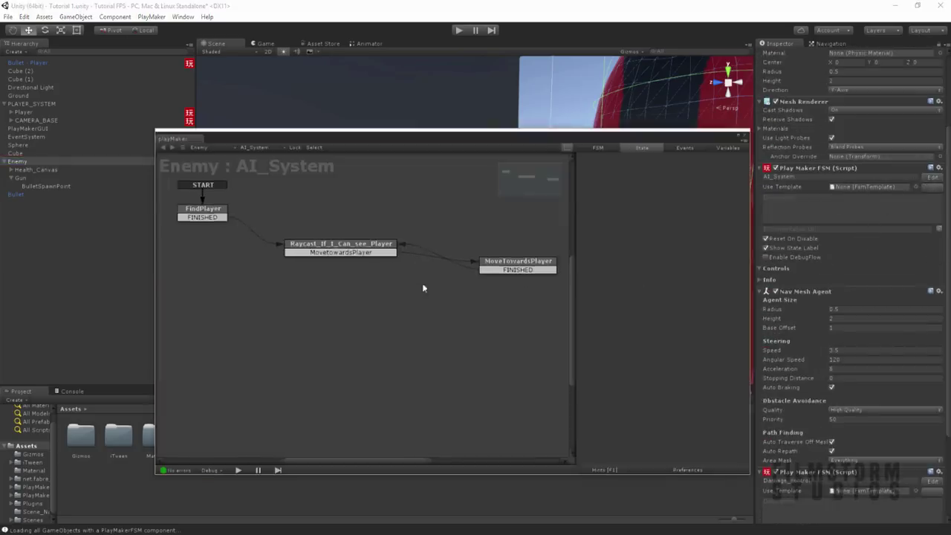
{"action": "left_click", "coordinate": [446, 280]}
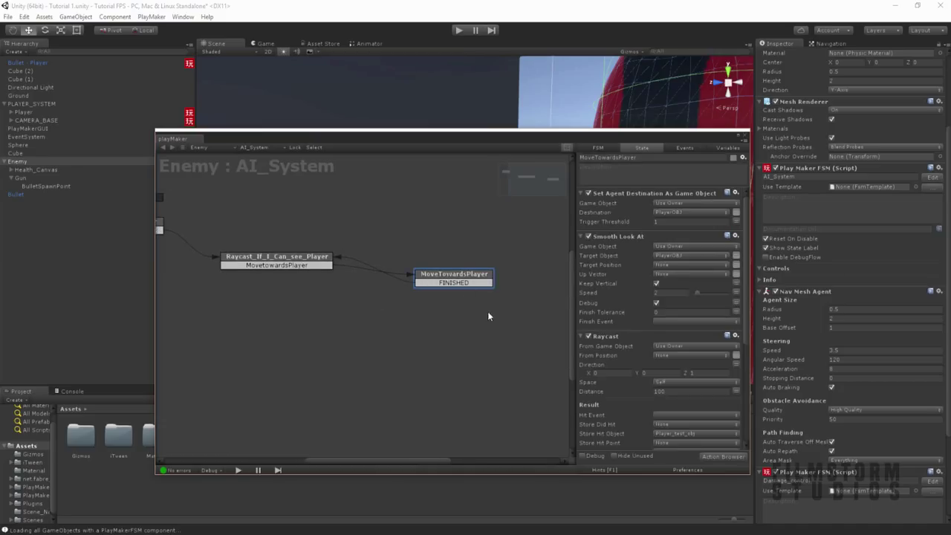
{"action": "scroll", "coordinate": [628, 266], "scroll_direction": "down", "scroll_amount": 5}
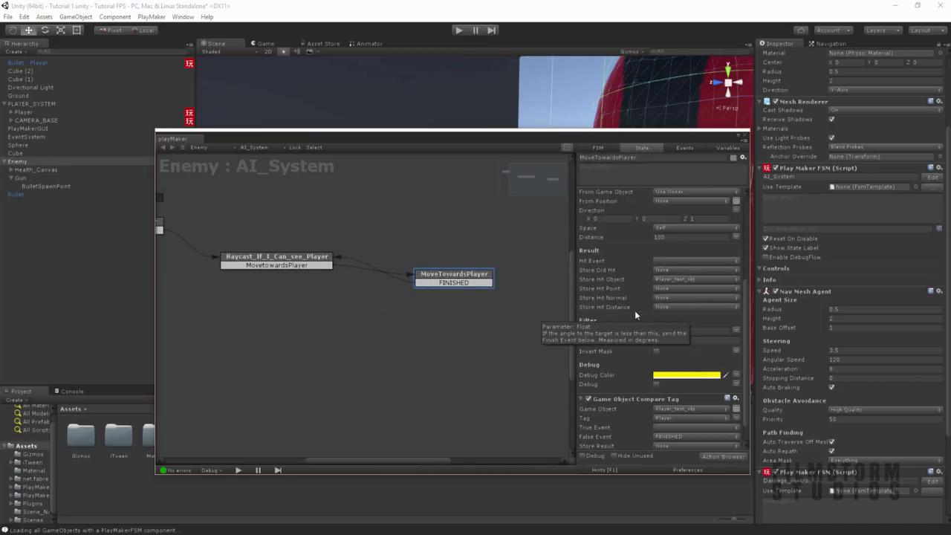
{"action": "left_click_drag", "start_coordinate": [561, 142], "coordinate": [465, 172]}
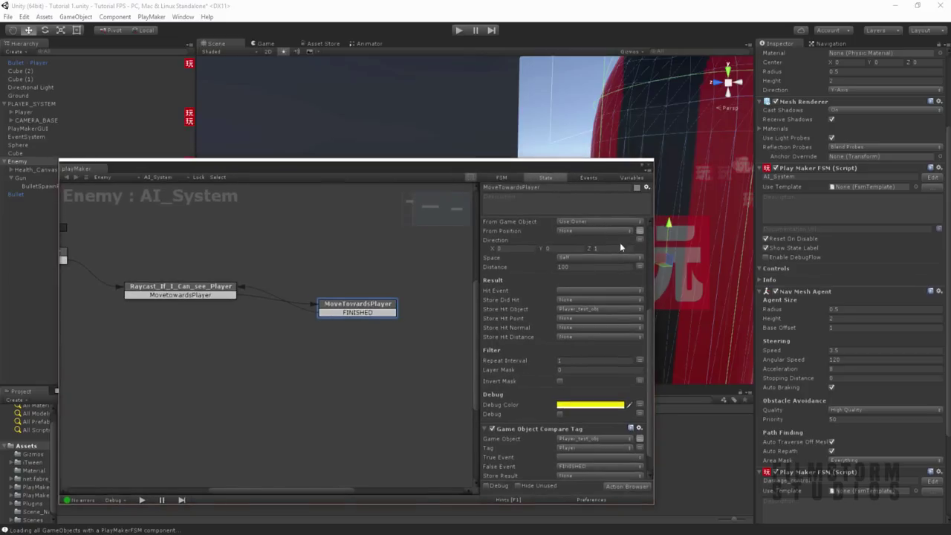
Add a Bool variable named isinsight to the AI_System state machine and expose it in the Inspector
{"action": "left_click", "coordinate": [631, 178]}
{"action": "left_click", "coordinate": [549, 470]}
{"action": "left_click", "coordinate": [568, 354]}
{"action": "left_click", "coordinate": [571, 462]}
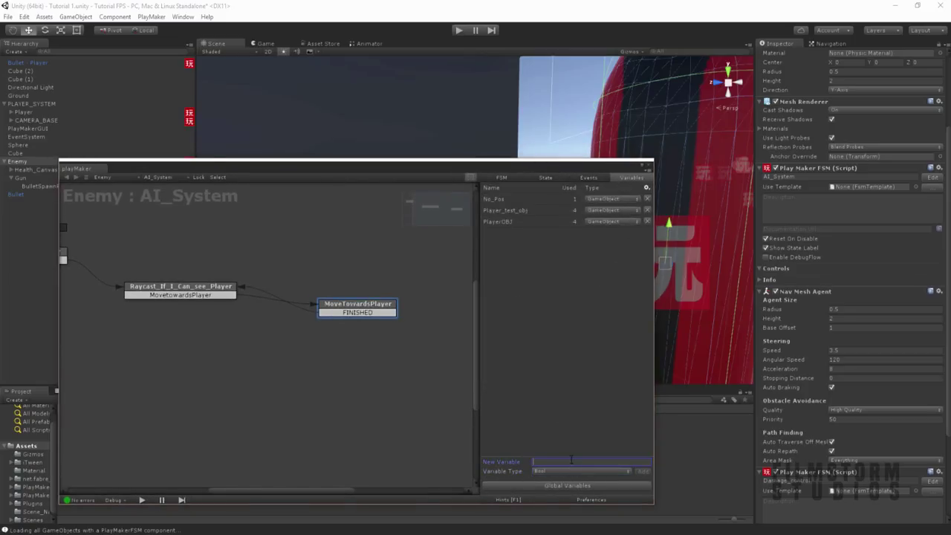
{"action": "type", "text": "isinsight"}
{"action": "key", "text": "Return"}
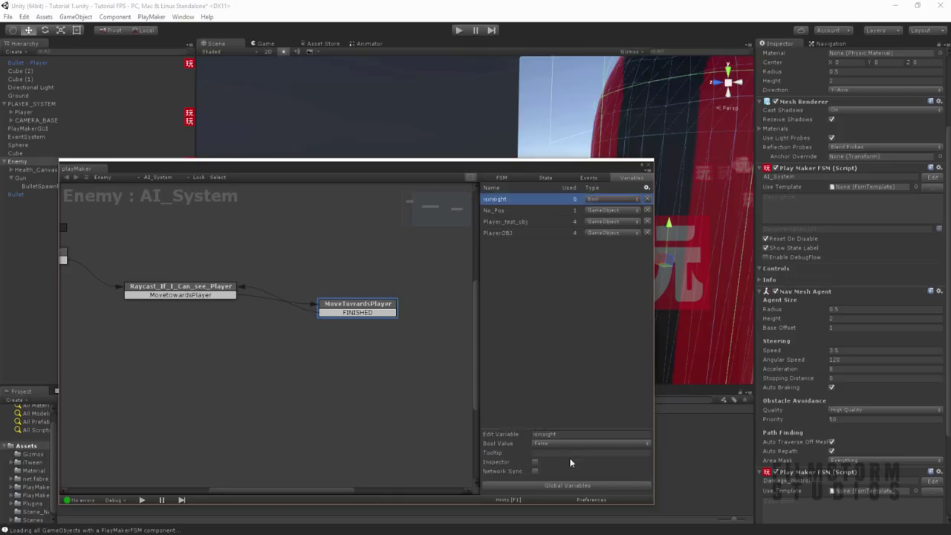
Add a Set Bool Value action to the MoveTowardsPlayer state that sets isinsight to true
{"action": "left_click", "coordinate": [379, 308]}
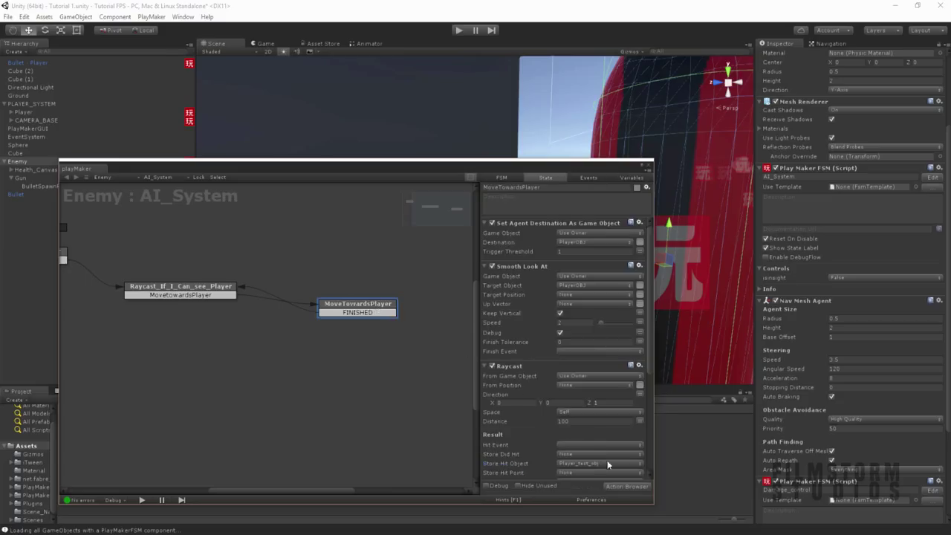
{"action": "left_click", "coordinate": [621, 484]}
{"action": "type", "text": "set bool"}
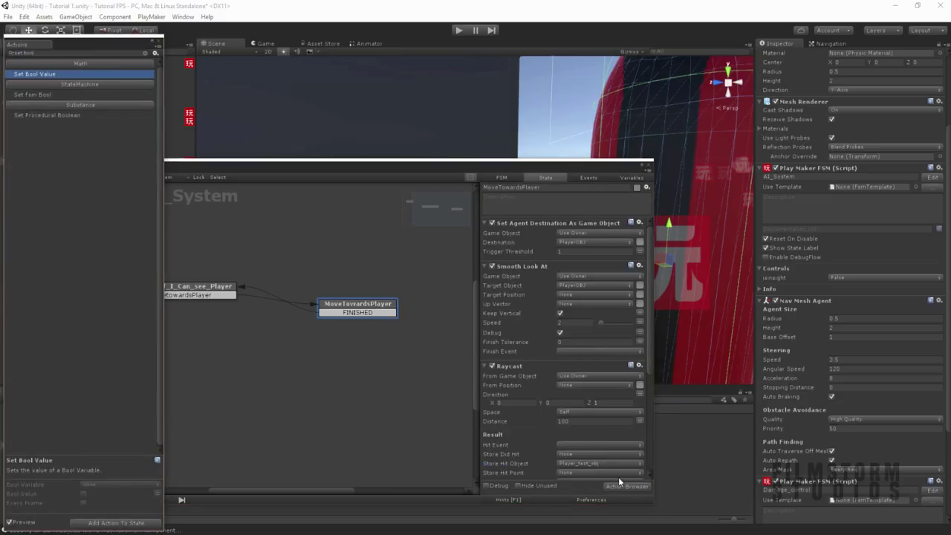
{"action": "key", "text": "Return"}
{"action": "left_click", "coordinate": [587, 441]}
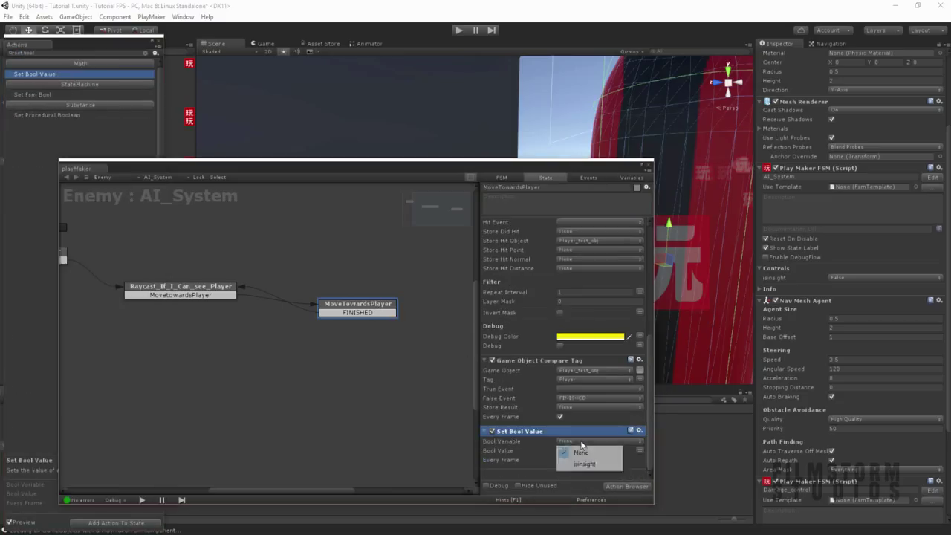
{"action": "left_click", "coordinate": [586, 462]}
{"action": "left_click", "coordinate": [560, 450]}
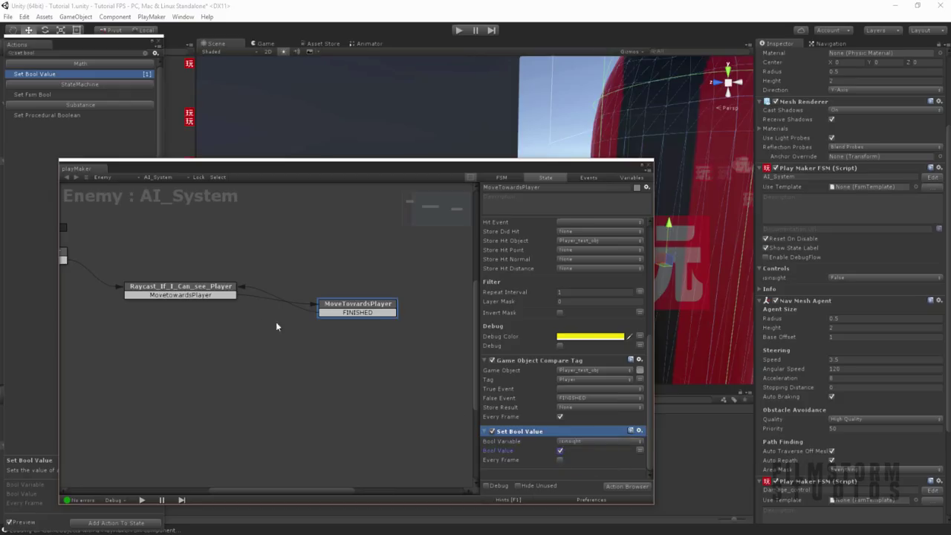
Add a Set Bool Value action to the Raycast_If_I_Can_see_Player state that sets isinsight to false, and close the action browser
{"action": "left_click", "coordinate": [200, 287]}
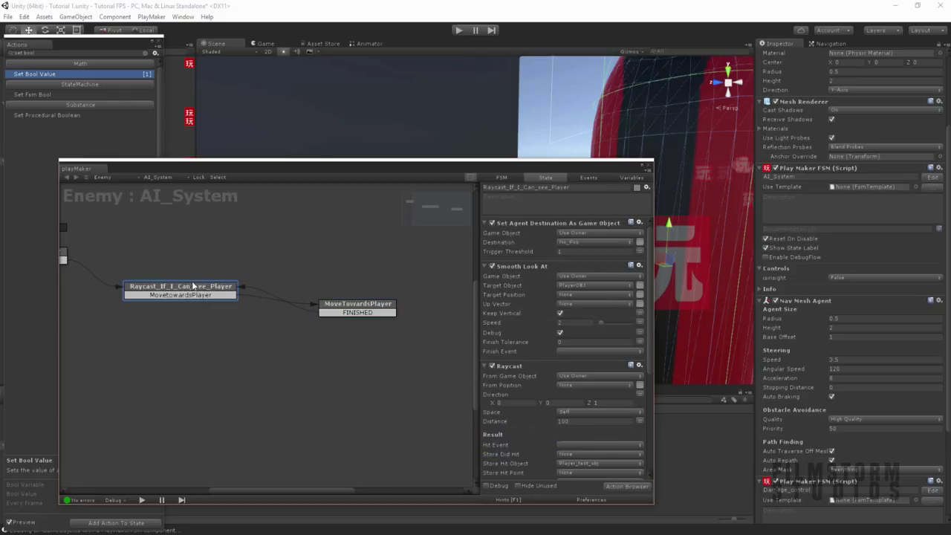
{"action": "double_click", "coordinate": [45, 75]}
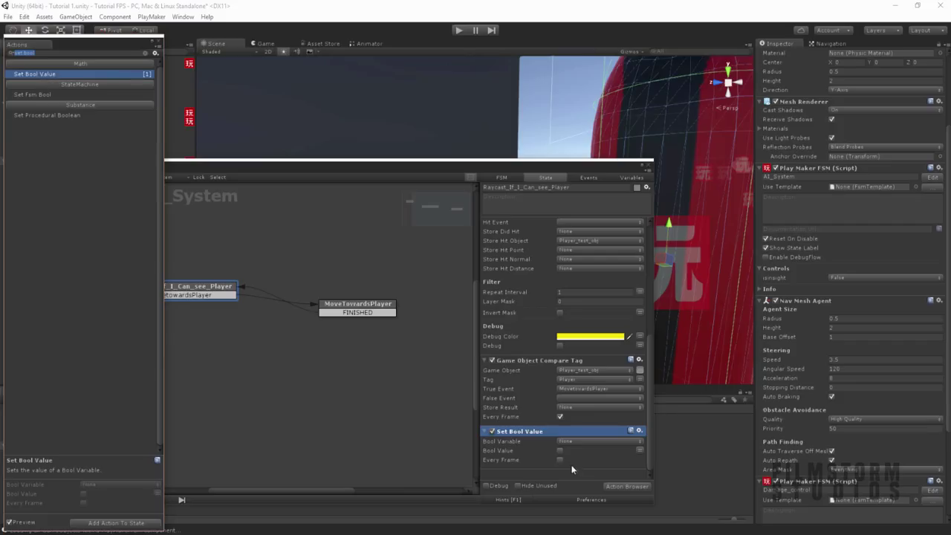
{"action": "left_click", "coordinate": [587, 441]}
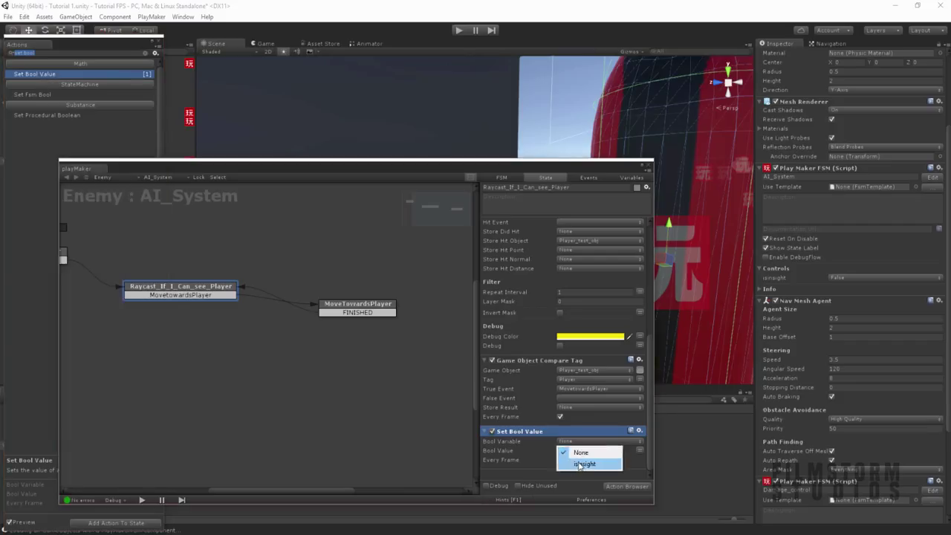
{"action": "left_click", "coordinate": [583, 464]}
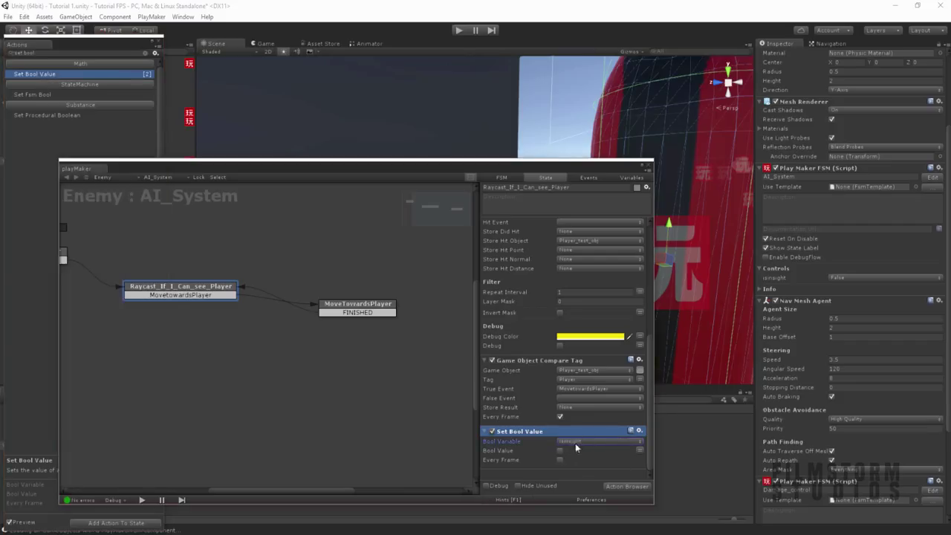
{"action": "left_click", "coordinate": [541, 451]}
{"action": "middle_click_drag", "start_coordinate": [339, 346], "coordinate": [351, 347]}
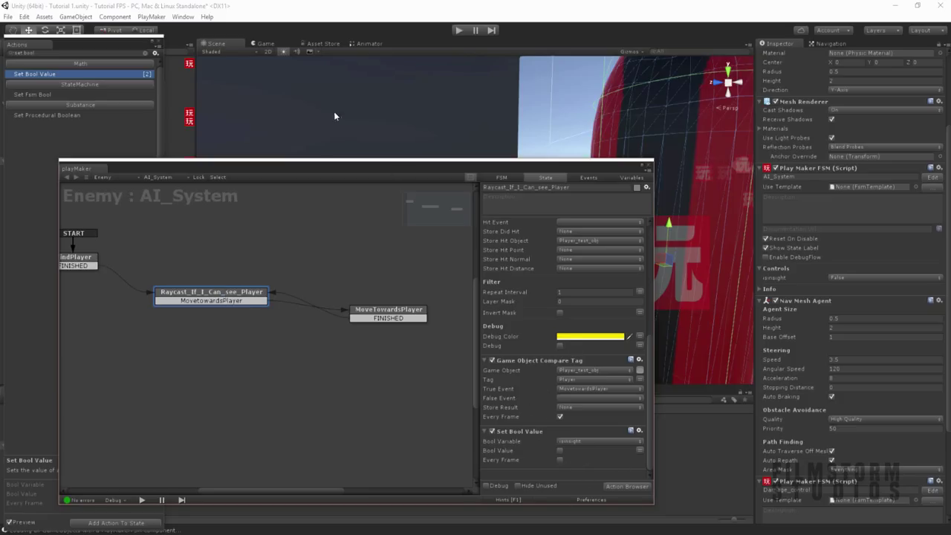
{"action": "left_click", "coordinate": [157, 43]}
{"action": "left_click_drag", "start_coordinate": [424, 173], "coordinate": [493, 133]}
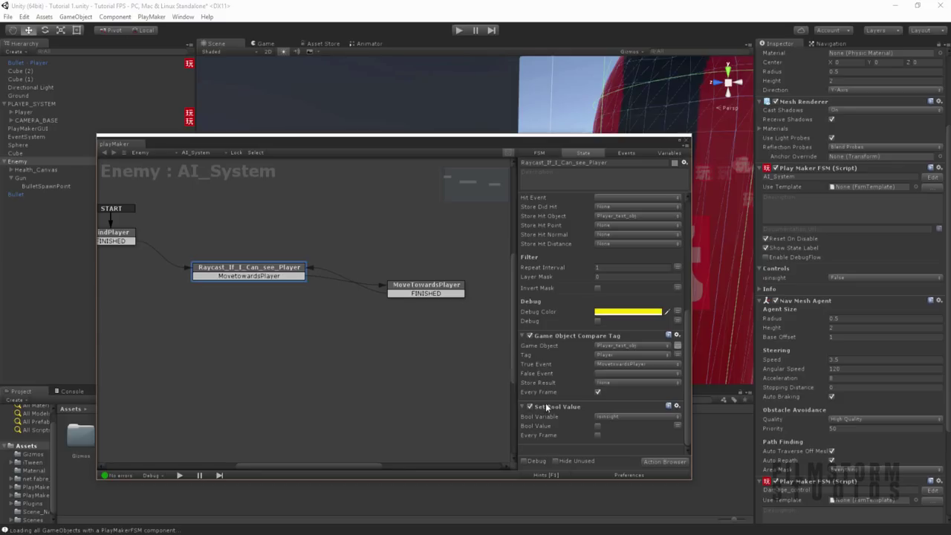
Check the actions of the MoveTowardsPlayer and Raycast_If_I_Can_see_Player states and close the state machine editor
{"action": "left_click", "coordinate": [448, 295]}
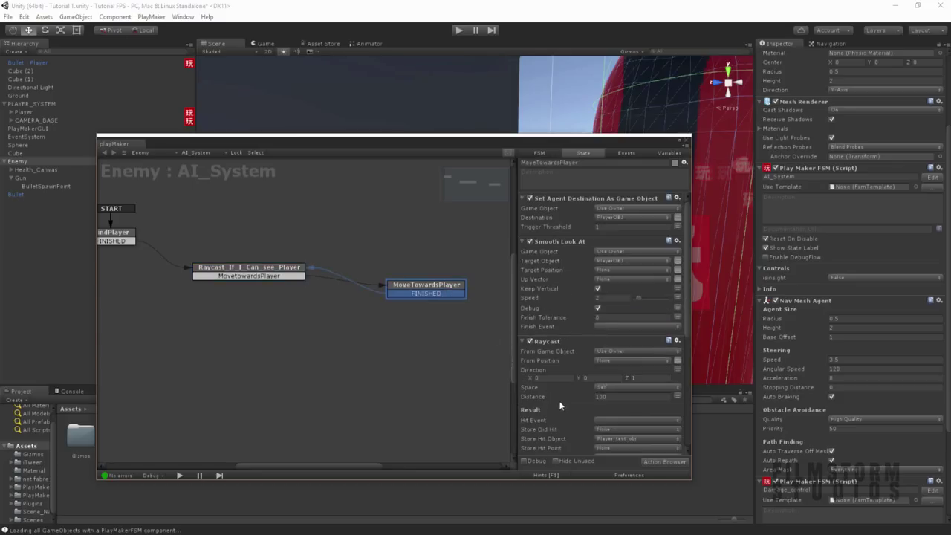
{"action": "scroll", "coordinate": [557, 401], "scroll_direction": "down", "scroll_amount": 5}
{"action": "left_click", "coordinate": [278, 270]}
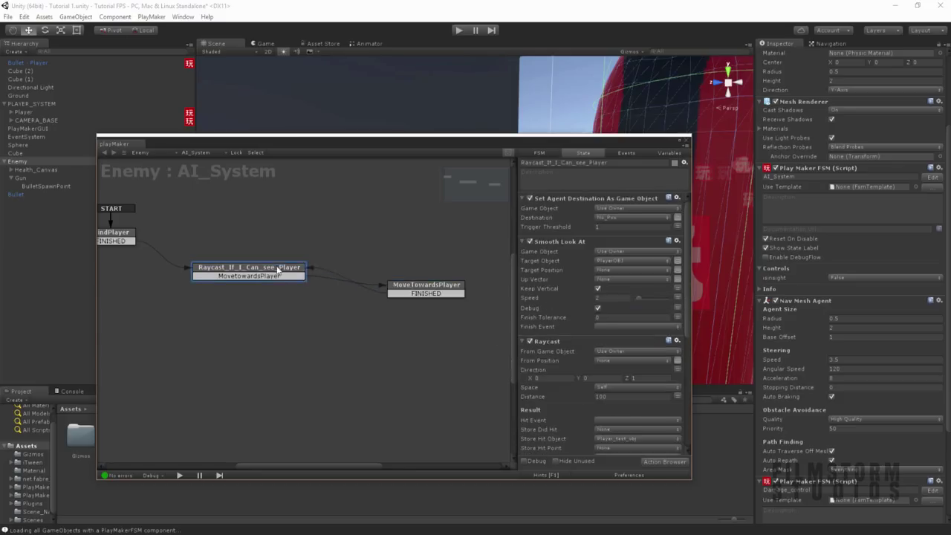
{"action": "scroll", "coordinate": [576, 405], "scroll_direction": "down", "scroll_amount": 5}
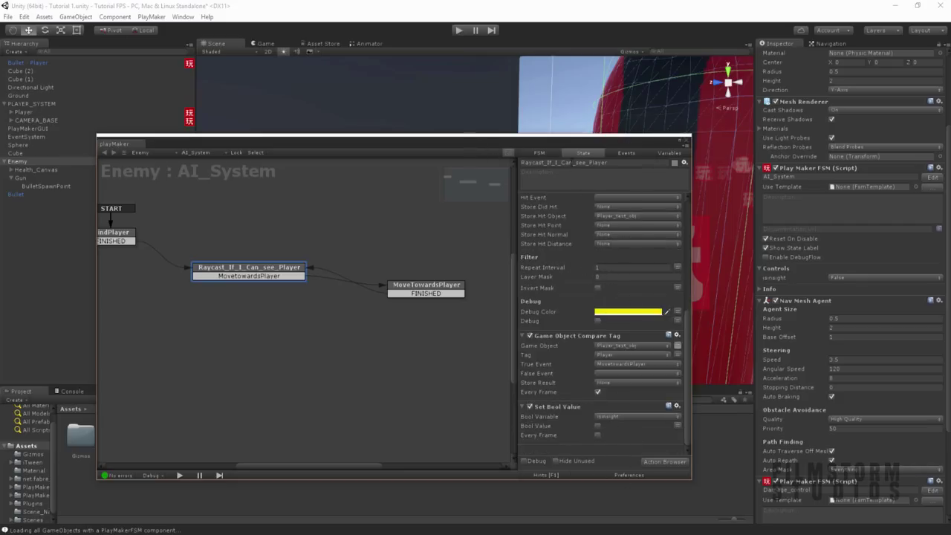
{"action": "left_click", "coordinate": [539, 150]}
{"action": "left_click", "coordinate": [601, 152]}
{"action": "left_click", "coordinate": [686, 141]}
Add another PlayMakerFSM component to the Enemy and name it Weapon
{"action": "scroll", "coordinate": [844, 309], "scroll_direction": "down", "scroll_amount": 4}
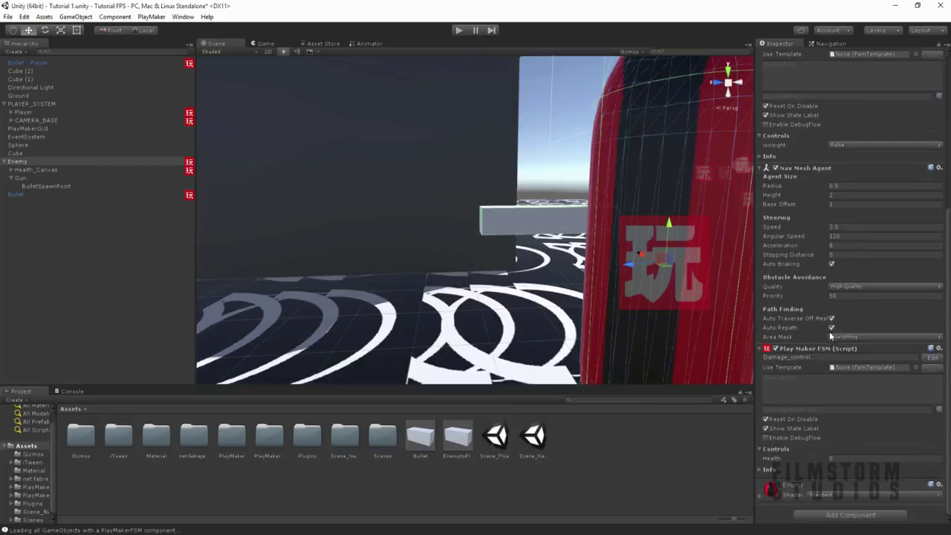
{"action": "left_click", "coordinate": [845, 515]}
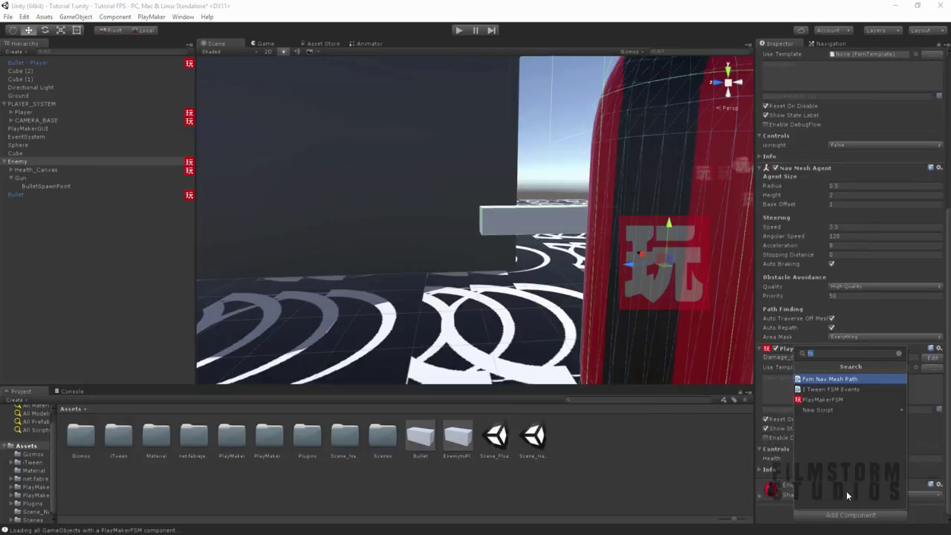
{"action": "key", "text": "Down"}
{"action": "key", "text": "Down"}
{"action": "key", "text": "Return"}
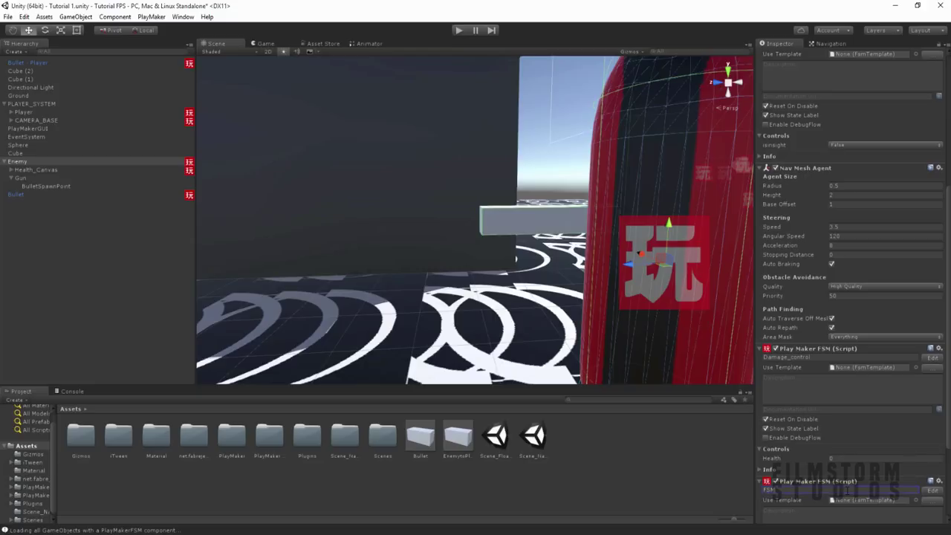
{"action": "left_click", "coordinate": [845, 490]}
{"action": "type", "text": "Weapon"}
Open the Weapon state machine for editing and add a Get Fsm Bool action to State 1
{"action": "left_click", "coordinate": [932, 490]}
{"action": "left_click", "coordinate": [148, 214]}
{"action": "left_click", "coordinate": [665, 461]}
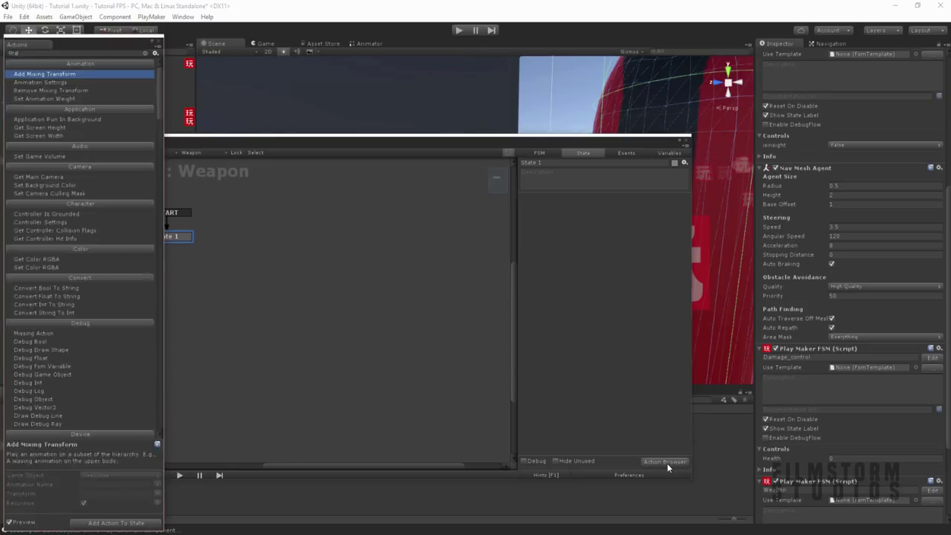
{"action": "type", "text": "get fsm"}
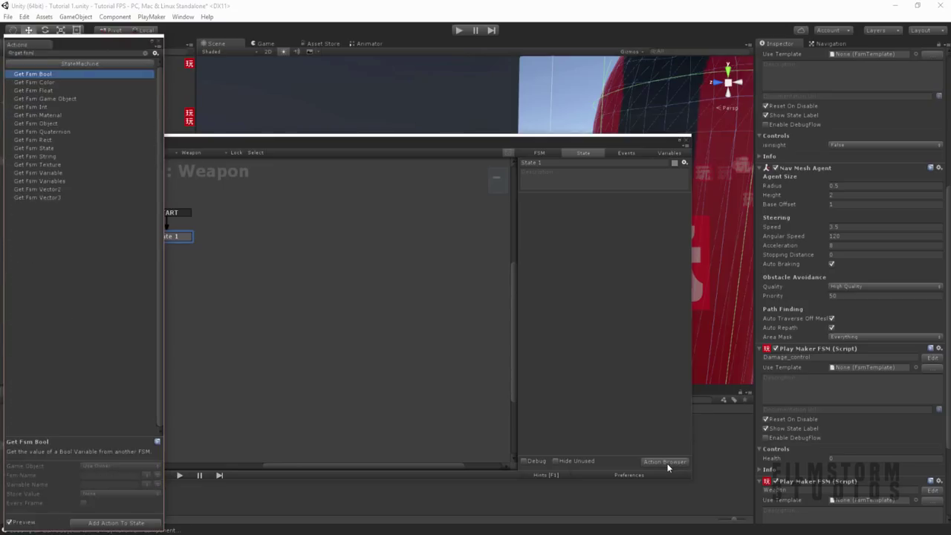
{"action": "key", "text": "Return"}
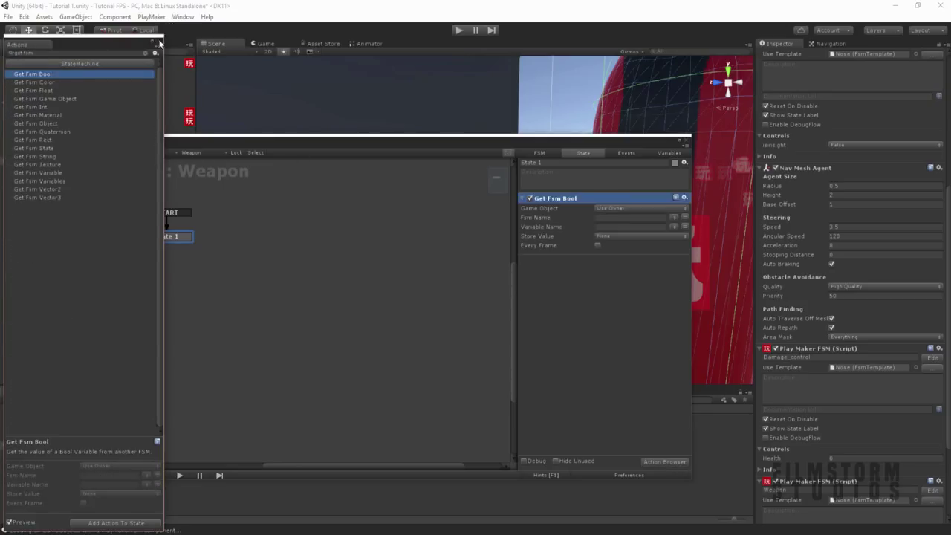
Add a Bool variable named isinsight to the Weapon state machine and expose it in the Inspector
{"action": "left_click", "coordinate": [667, 158]}
{"action": "left_click", "coordinate": [667, 154]}
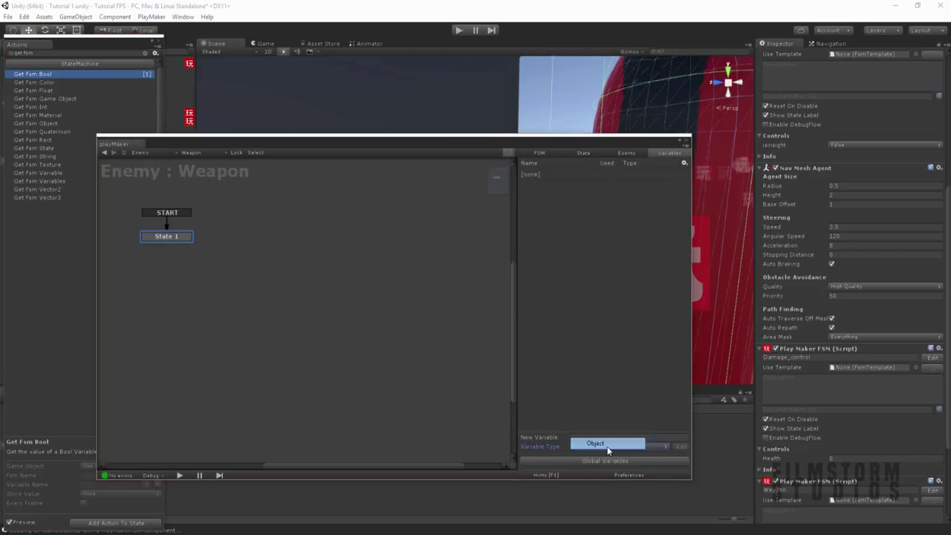
{"action": "left_click", "coordinate": [624, 446]}
{"action": "left_click", "coordinate": [594, 330]}
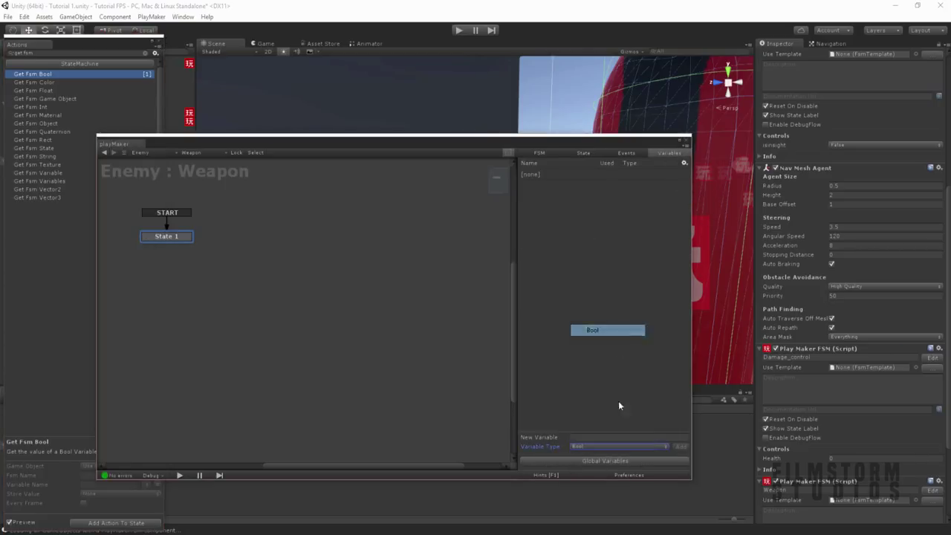
{"action": "left_click", "coordinate": [610, 436]}
{"action": "type", "text": "isin"}
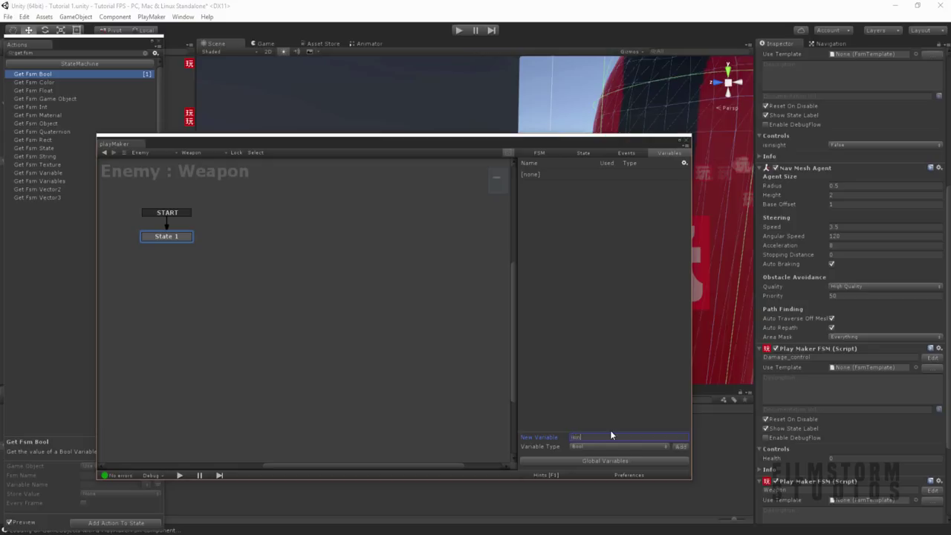
{"action": "type", "text": "sight"}
{"action": "key", "text": "Return"}
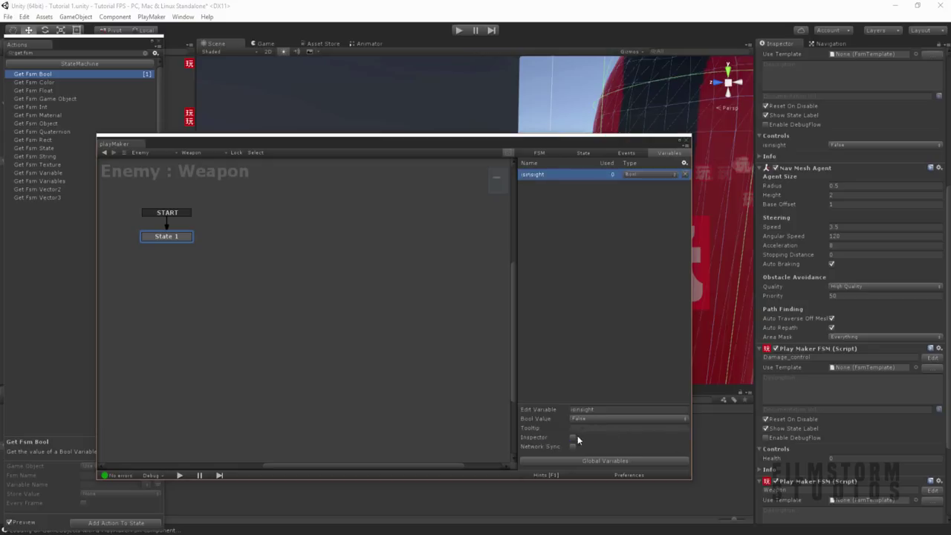
{"action": "left_click", "coordinate": [576, 437]}
Configure Get Fsm Bool to read isinsight from the AI_System FSM every frame and store it in the local isinsight variable
{"action": "left_click", "coordinate": [577, 152]}
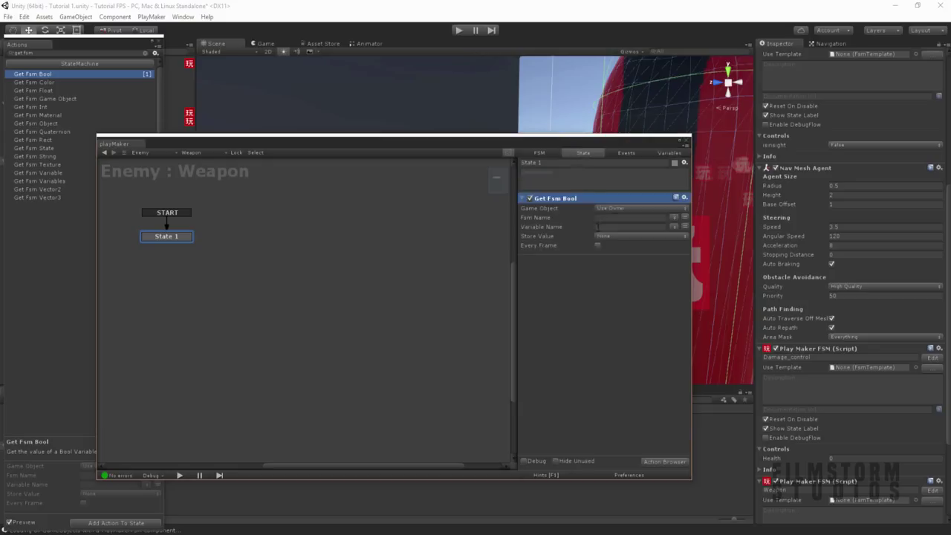
{"action": "left_click", "coordinate": [674, 217]}
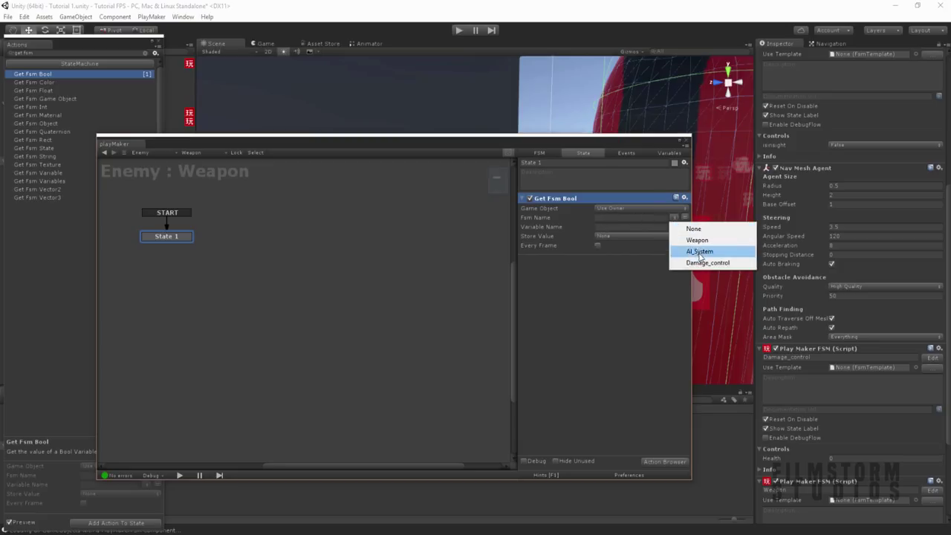
{"action": "left_click", "coordinate": [698, 251]}
{"action": "left_click", "coordinate": [674, 227]}
{"action": "left_click", "coordinate": [694, 251]}
{"action": "left_click", "coordinate": [611, 237]}
{"action": "left_click", "coordinate": [624, 258]}
{"action": "left_click", "coordinate": [598, 246]}
Add a Bool Test action to State 1 and have it test the isinsight variable
{"action": "left_click", "coordinate": [48, 53]}
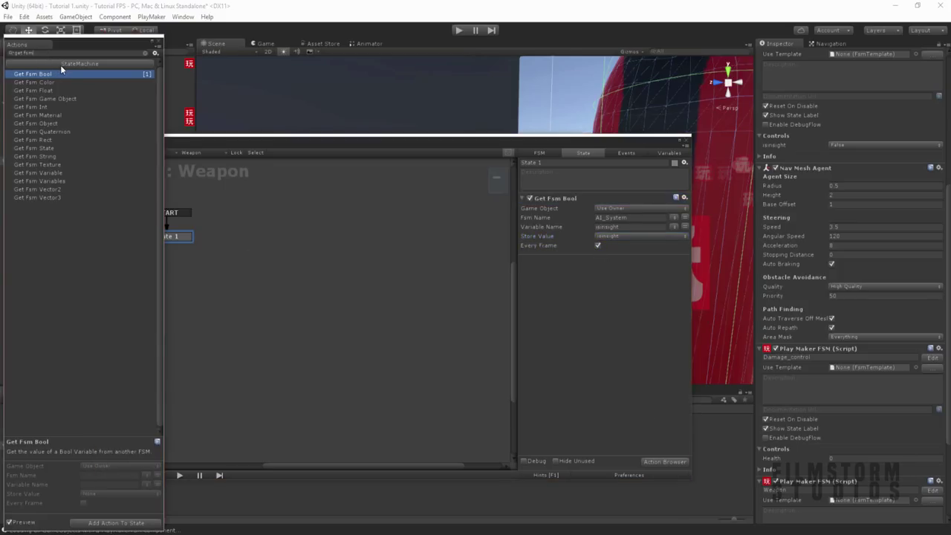
{"action": "key", "text": "BackSpace"}
{"action": "key", "text": "BackSpace"}
{"action": "key", "text": "BackSpace"}
{"action": "key", "text": "BackSpace"}
{"action": "key", "text": "BackSpace"}
{"action": "key", "text": "BackSpace"}
{"action": "key", "text": "BackSpace"}
{"action": "type", "text": "bool"}
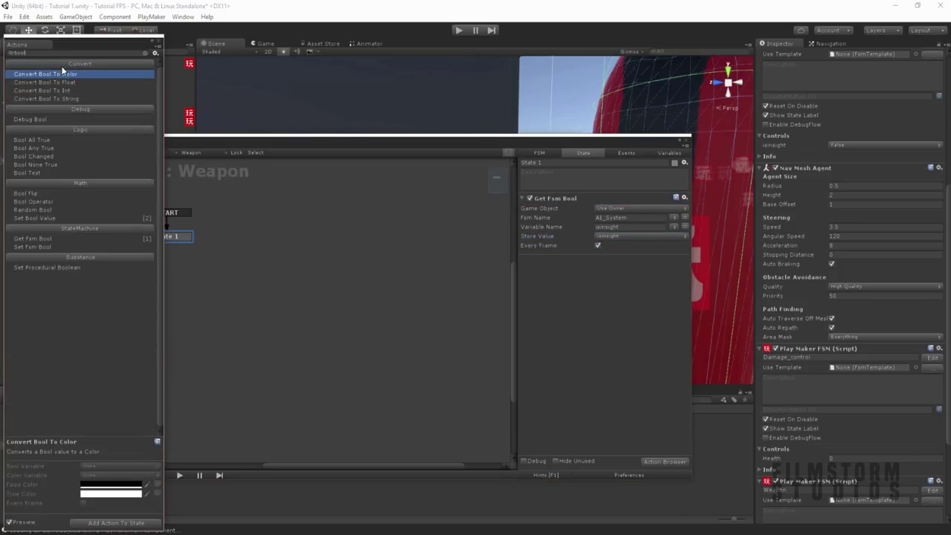
{"action": "double_click", "coordinate": [40, 172]}
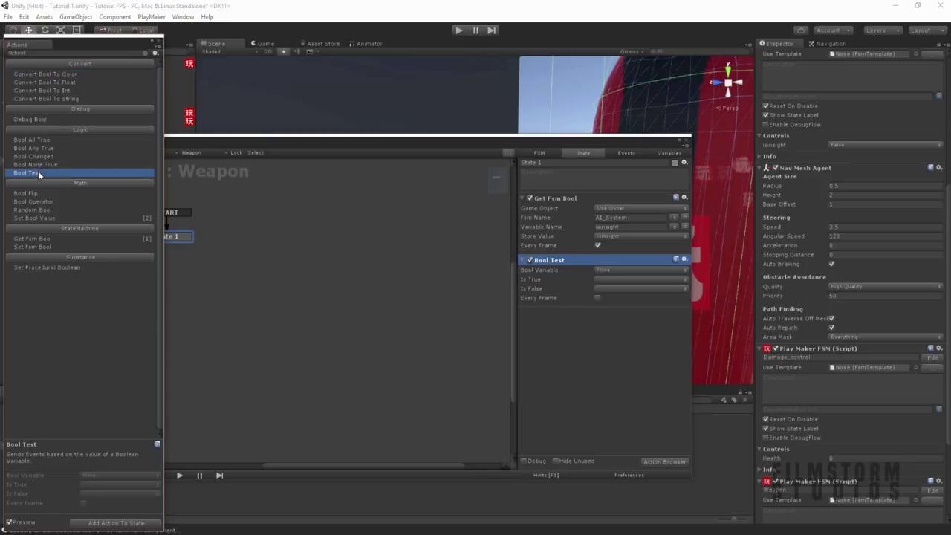
{"action": "left_click", "coordinate": [603, 269]}
{"action": "left_click", "coordinate": [624, 292]}
Create an event named firegun and add it as a transition on State 1
{"action": "left_click", "coordinate": [602, 280]}
{"action": "left_click", "coordinate": [625, 153]}
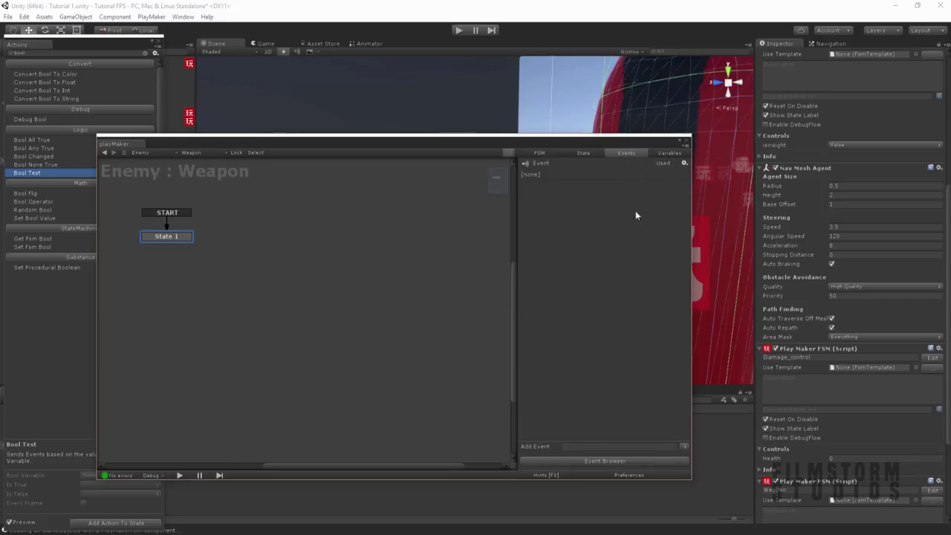
{"action": "left_click", "coordinate": [599, 444]}
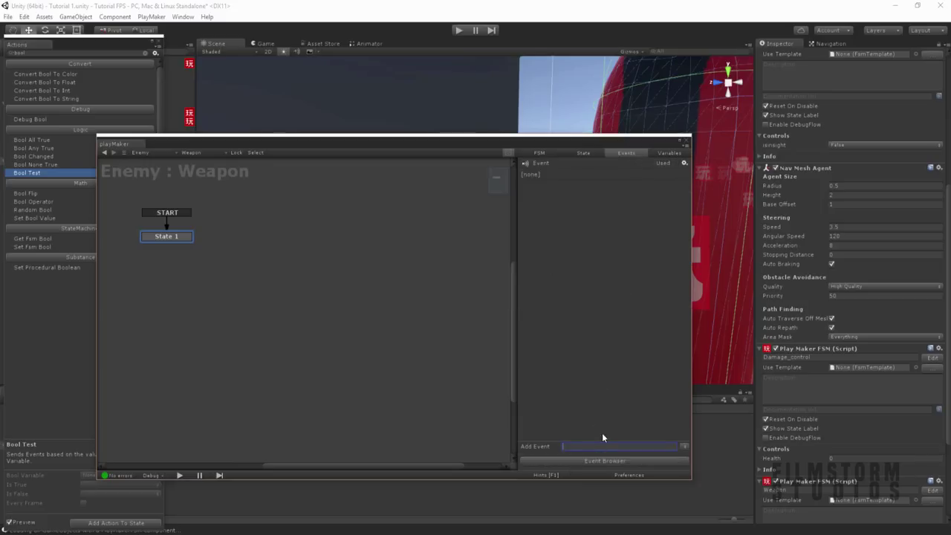
{"action": "type", "text": "firegun"}
{"action": "key", "text": "Return"}
{"action": "right_click", "coordinate": [179, 239]}
{"action": "mouse_move", "coordinate": [263, 244]}
{"action": "left_click", "coordinate": [309, 244]}
Add State 2 and State 3 to the graph and connect State 1's firegun transition to State 2
{"action": "right_click", "coordinate": [280, 242]}
{"action": "left_click", "coordinate": [298, 252]}
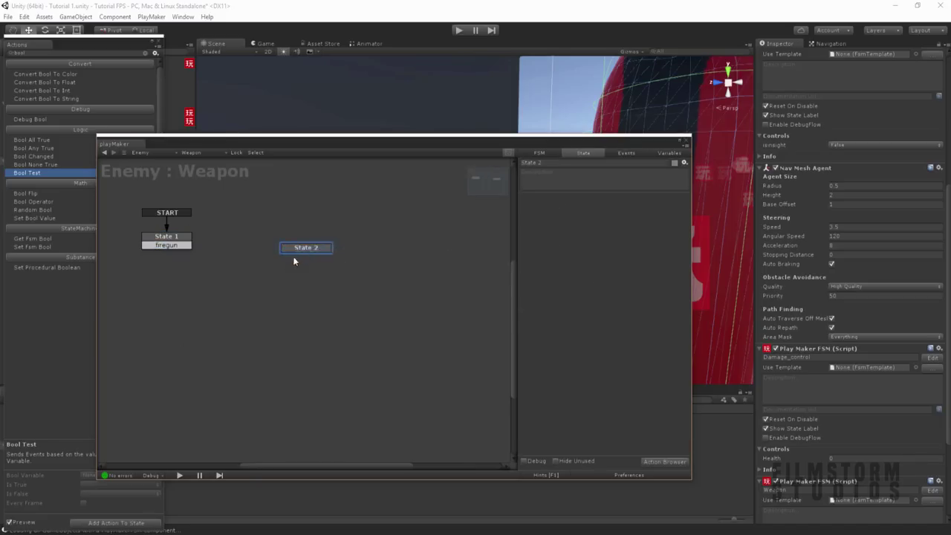
{"action": "right_click", "coordinate": [303, 305]}
{"action": "left_click", "coordinate": [319, 311]}
{"action": "left_click_drag", "start_coordinate": [182, 245], "coordinate": [322, 239]}
{"action": "right_click", "coordinate": [321, 240]}
{"action": "left_click", "coordinate": [327, 238]}
Create a keepfiring event and add it as a transition on State 2 and State 3, linking each state to the other
{"action": "left_click", "coordinate": [626, 152]}
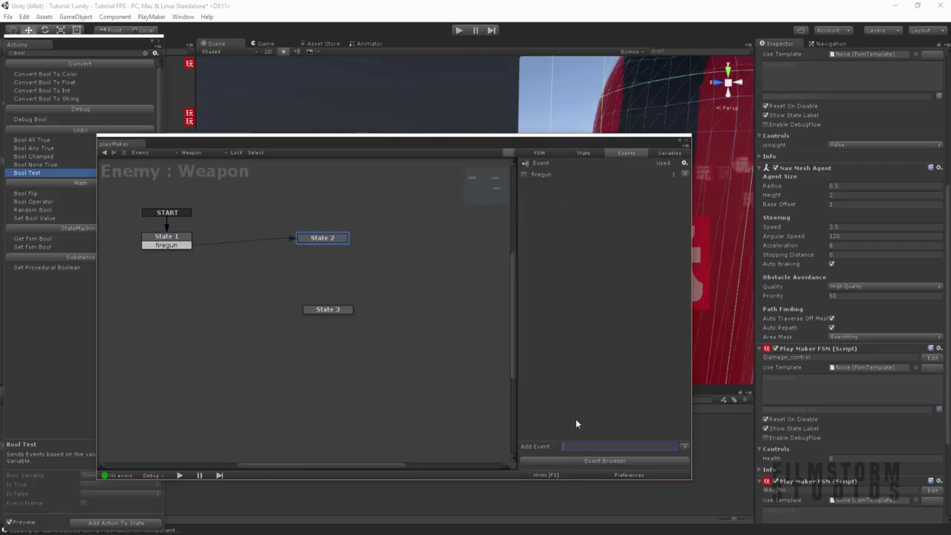
{"action": "type", "text": "keepf"}
{"action": "right_click", "coordinate": [339, 240]}
{"action": "mouse_move", "coordinate": [350, 245]}
{"action": "left_click", "coordinate": [453, 256]}
{"action": "mouse_move", "coordinate": [327, 247]}
{"action": "left_mouse_down"}
{"action": "mouse_move", "coordinate": [337, 312]}
{"action": "mouse_move", "coordinate": [322, 242]}
{"action": "left_mouse_up"}
{"action": "right_click", "coordinate": [337, 311]}
{"action": "mouse_move", "coordinate": [349, 317]}
{"action": "left_click", "coordinate": [464, 329]}
Add FINISHED transitions to State 3 and State 2, both leading back to State 1
{"action": "right_click", "coordinate": [339, 312]}
{"action": "mouse_move", "coordinate": [360, 314]}
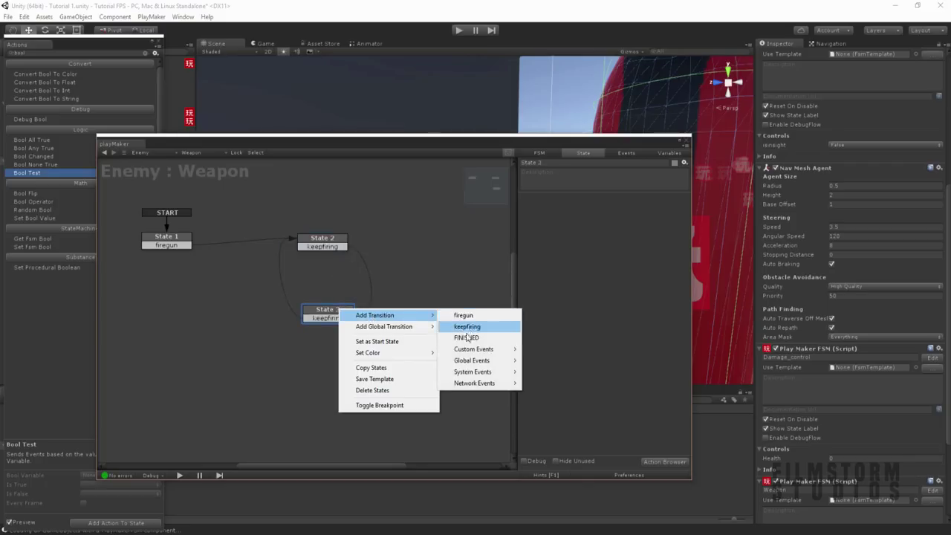
{"action": "left_click", "coordinate": [464, 338]}
{"action": "left_click_drag", "start_coordinate": [327, 326], "coordinate": [248, 301]}
{"action": "left_click_drag", "start_coordinate": [192, 241], "coordinate": [193, 241]}
{"action": "right_click", "coordinate": [313, 244]}
{"action": "mouse_move", "coordinate": [349, 248]}
{"action": "left_click", "coordinate": [420, 243]}
{"action": "left_click_drag", "start_coordinate": [340, 254], "coordinate": [186, 243]}
{"action": "mouse_move", "coordinate": [301, 236]}
{"action": "left_mouse_down"}
{"action": "mouse_move", "coordinate": [323, 222]}
{"action": "mouse_move", "coordinate": [312, 221]}
{"action": "left_mouse_up"}
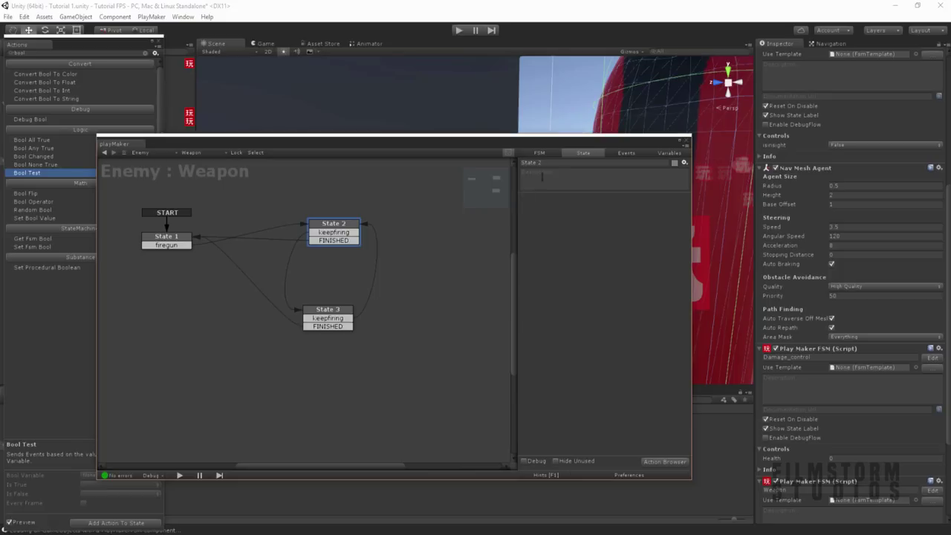
Rename State 2 to FIRING 1, State 3 to FIRING 2 and State 1 to Idle
{"action": "left_click", "coordinate": [541, 162]}
{"action": "type", "text": "FI"}
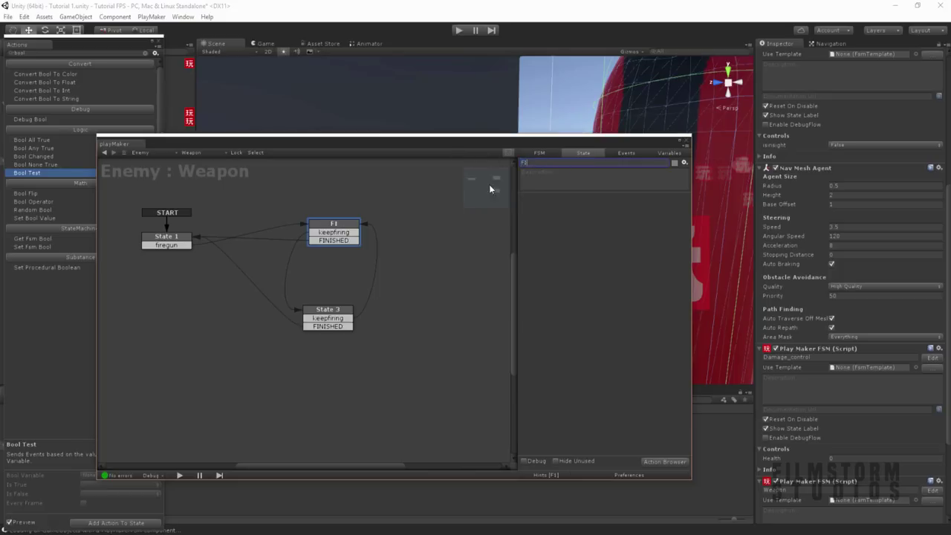
{"action": "type", "text": "RING 1"}
{"action": "left_click", "coordinate": [321, 316]}
{"action": "left_click", "coordinate": [561, 163]}
{"action": "type", "text": "FIRING 2"}
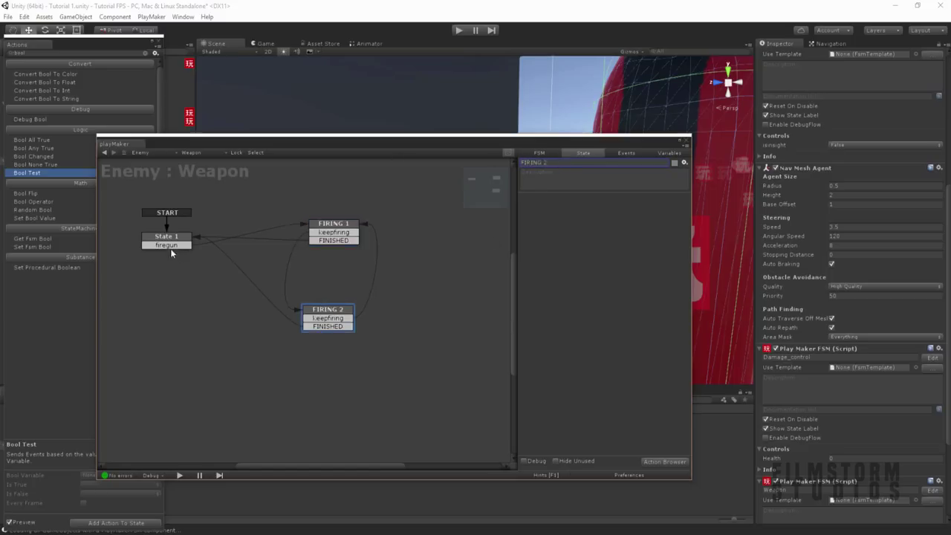
{"action": "left_click_drag", "start_coordinate": [170, 246], "coordinate": [176, 238]}
{"action": "left_click", "coordinate": [602, 162]}
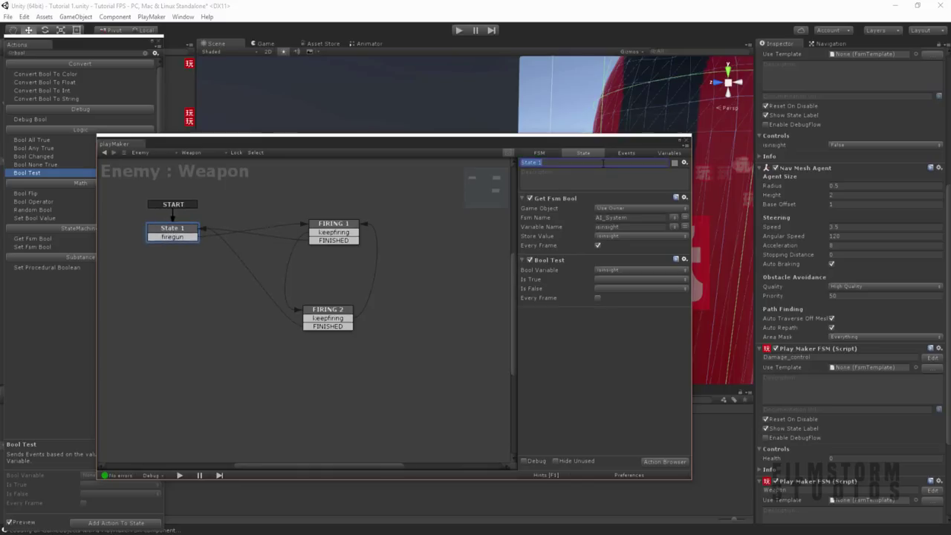
{"action": "type", "text": "Idle"}
Set Idle's Bool Test to send firegun when true and to check every frame
{"action": "left_click", "coordinate": [631, 289]}
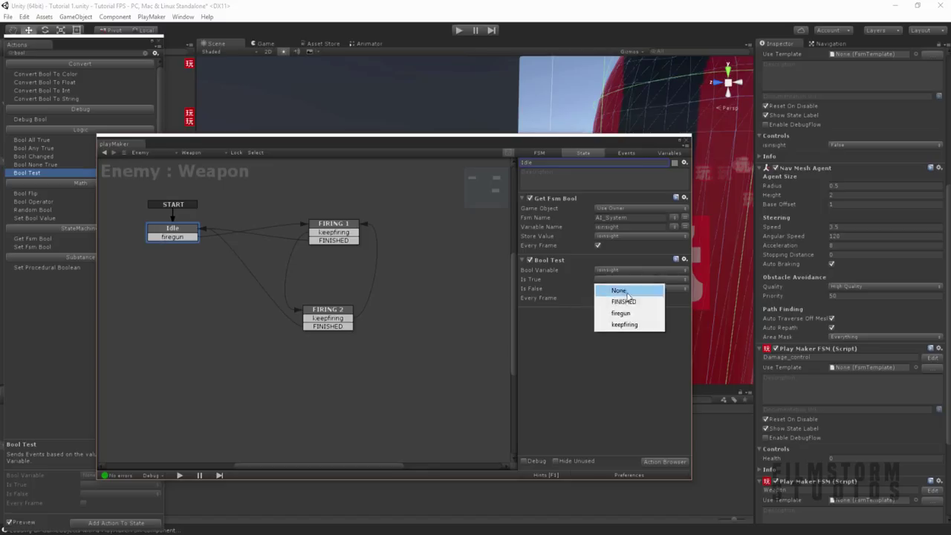
{"action": "left_click", "coordinate": [621, 312]}
{"action": "left_click", "coordinate": [597, 297]}
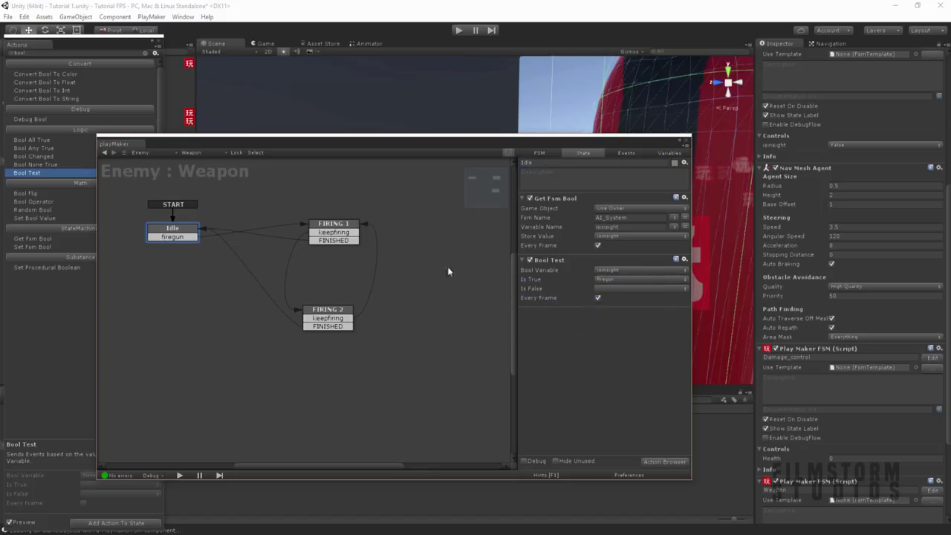
{"action": "left_click_drag", "start_coordinate": [336, 232], "coordinate": [331, 227]}
Copy the Get Fsm Bool and Bool Test actions from Idle into FIRING 1
{"action": "left_click_drag", "start_coordinate": [181, 232], "coordinate": [184, 233]}
{"action": "right_click", "coordinate": [560, 260]}
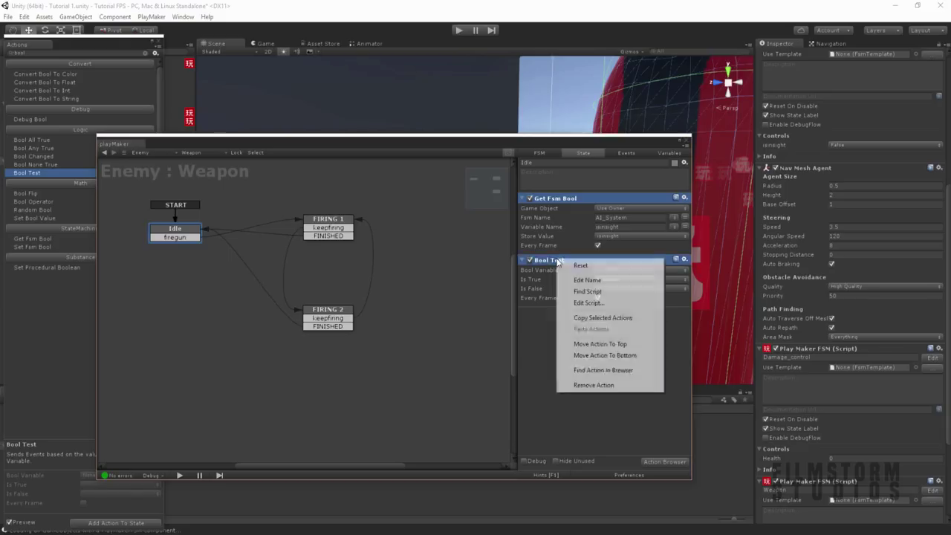
{"action": "left_click", "coordinate": [615, 314]}
{"action": "left_click", "coordinate": [335, 223]}
{"action": "right_click", "coordinate": [623, 317]}
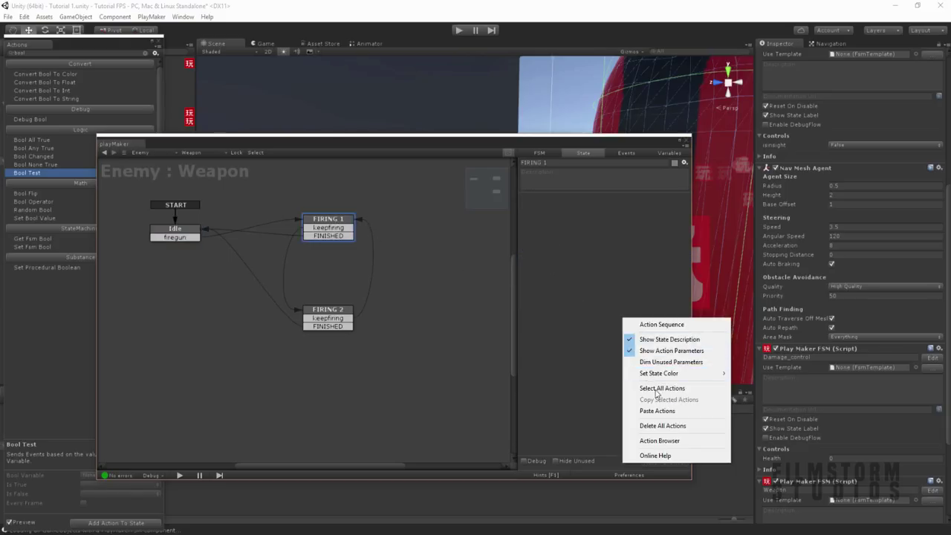
{"action": "left_click", "coordinate": [664, 409]}
Set FIRING 1's Bool Test to send no event when true and FINISHED when false
{"action": "left_click", "coordinate": [604, 279]}
{"action": "left_click", "coordinate": [615, 291]}
{"action": "left_click", "coordinate": [617, 288]}
{"action": "left_click", "coordinate": [629, 311]}
Paste the copied actions into FIRING 2 and set its Bool Test to None when true and FINISHED when false
{"action": "left_click", "coordinate": [310, 304]}
{"action": "right_click", "coordinate": [630, 338]}
{"action": "left_click", "coordinate": [669, 428]}
{"action": "left_click", "coordinate": [617, 278]}
{"action": "left_click", "coordinate": [615, 291]}
{"action": "left_click", "coordinate": [617, 289]}
{"action": "left_click", "coordinate": [623, 311]}
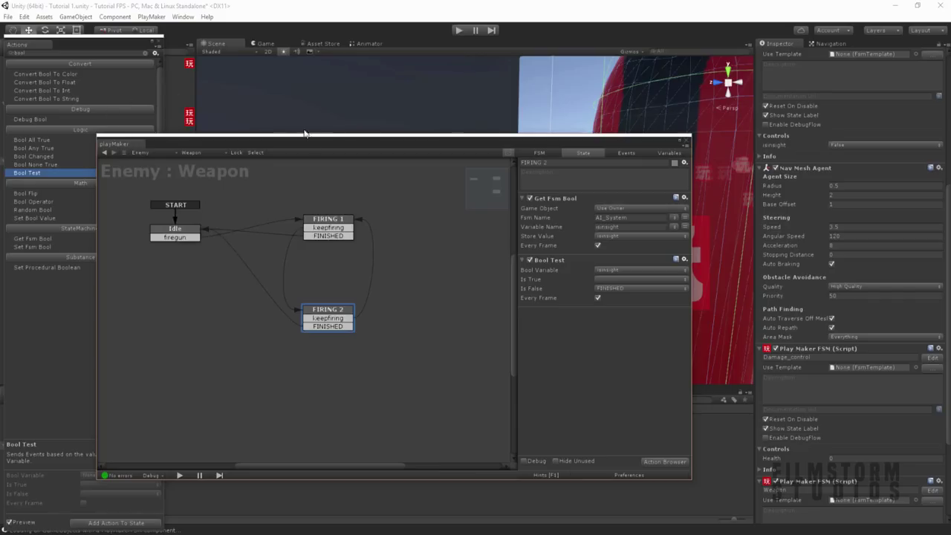
Add a Wait action to FIRING 1 with a time of 0.3 and keepfiring as its finish event
{"action": "left_click", "coordinate": [328, 219]}
{"action": "left_click", "coordinate": [654, 460]}
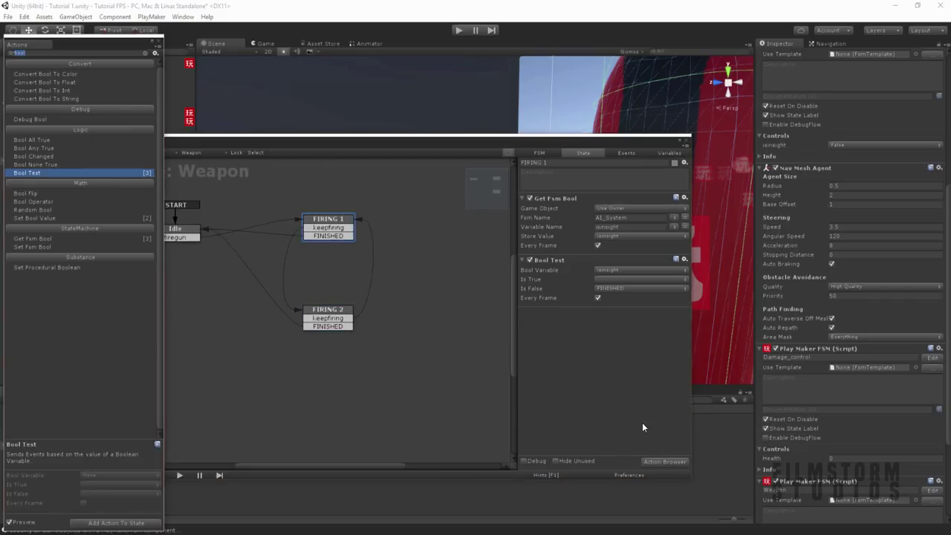
{"action": "type", "text": "wait"}
{"action": "key", "text": "Return"}
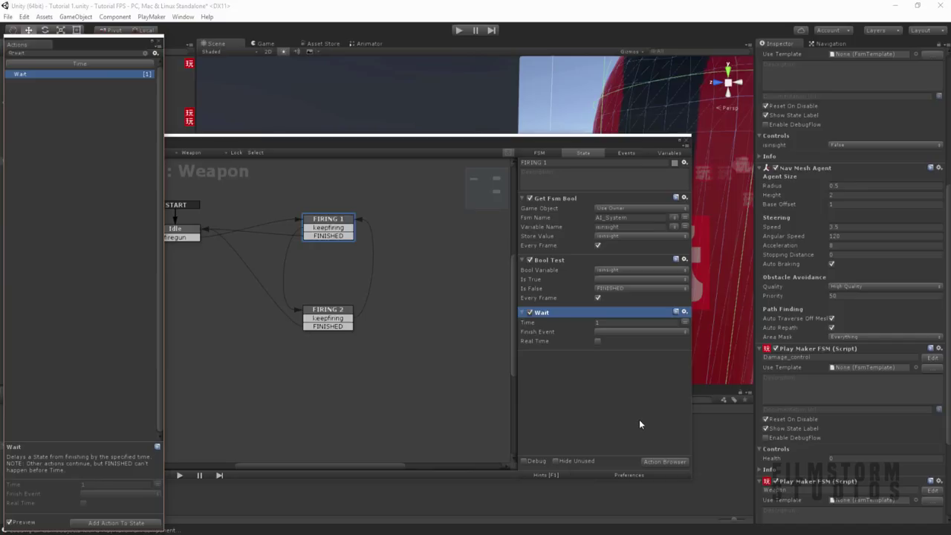
{"action": "left_click", "coordinate": [619, 340]}
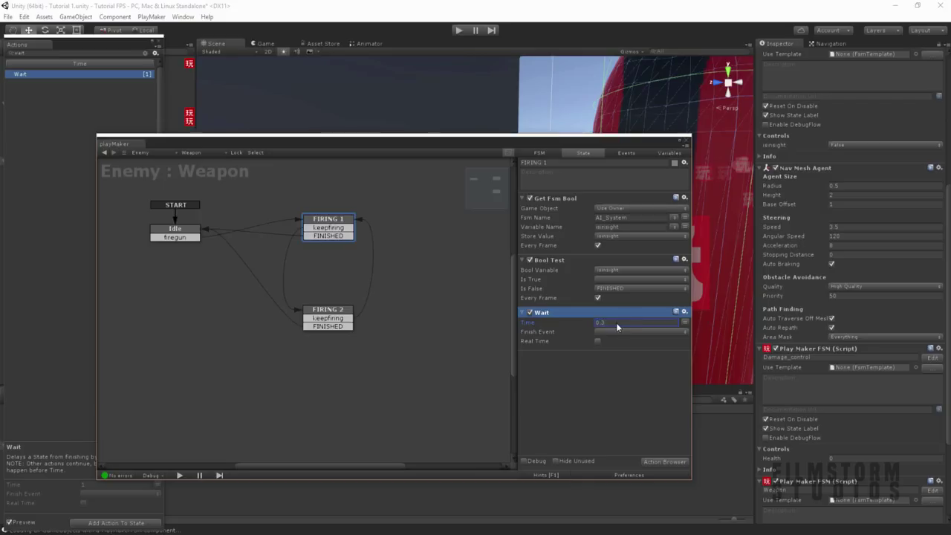
{"action": "left_click", "coordinate": [610, 331]}
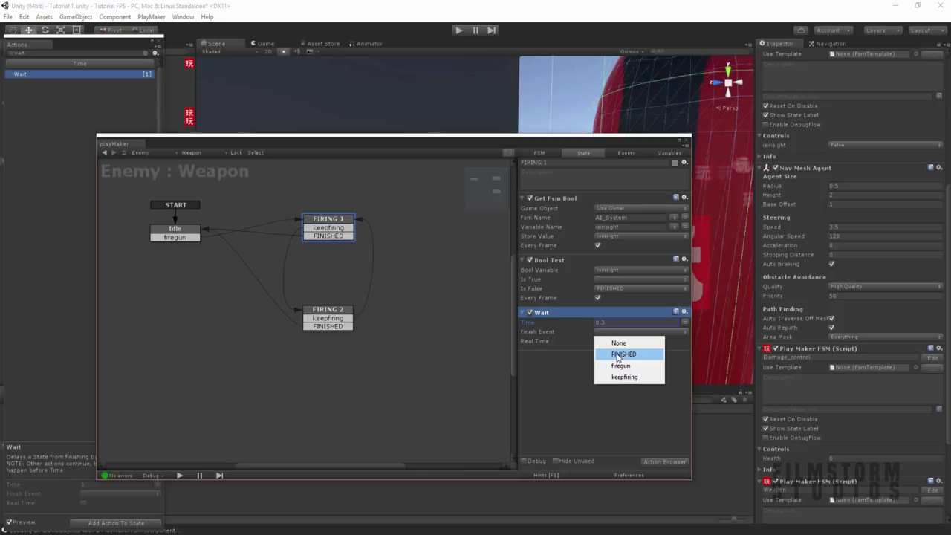
{"action": "left_click", "coordinate": [621, 376]}
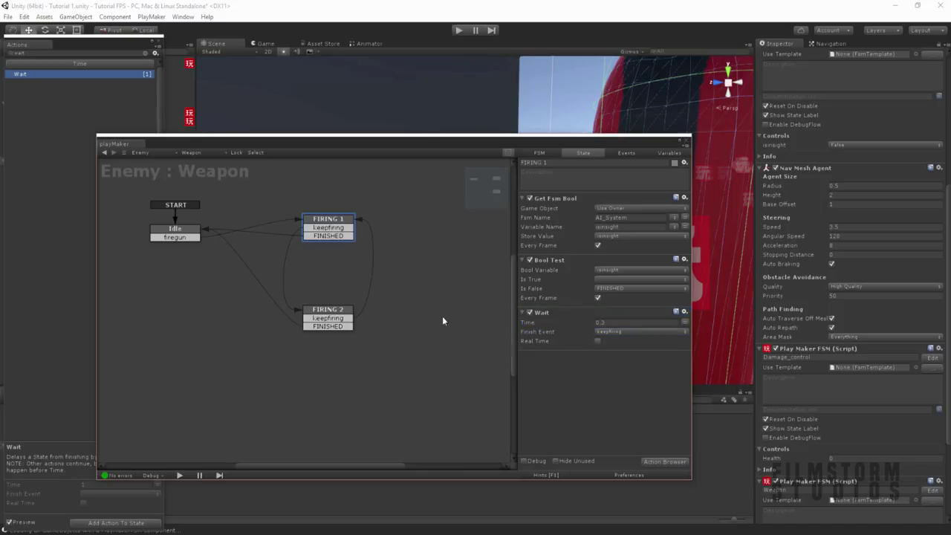
Add a Wait action to FIRING 2 with a time of 0.5 and keepfiring as its finish event
{"action": "left_click", "coordinate": [319, 310]}
{"action": "right_click", "coordinate": [577, 352]}
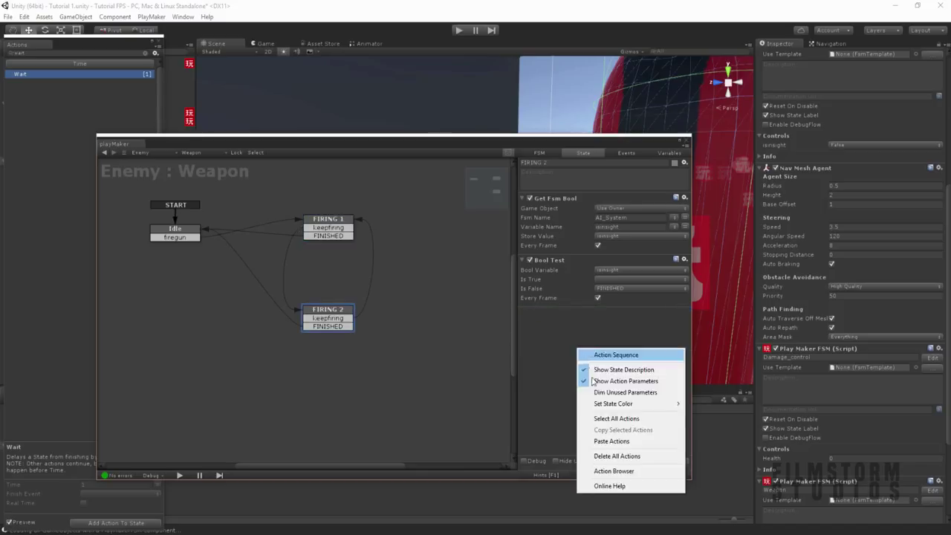
{"action": "left_click", "coordinate": [562, 424]}
{"action": "double_click", "coordinate": [71, 75]}
{"action": "left_click", "coordinate": [599, 322]}
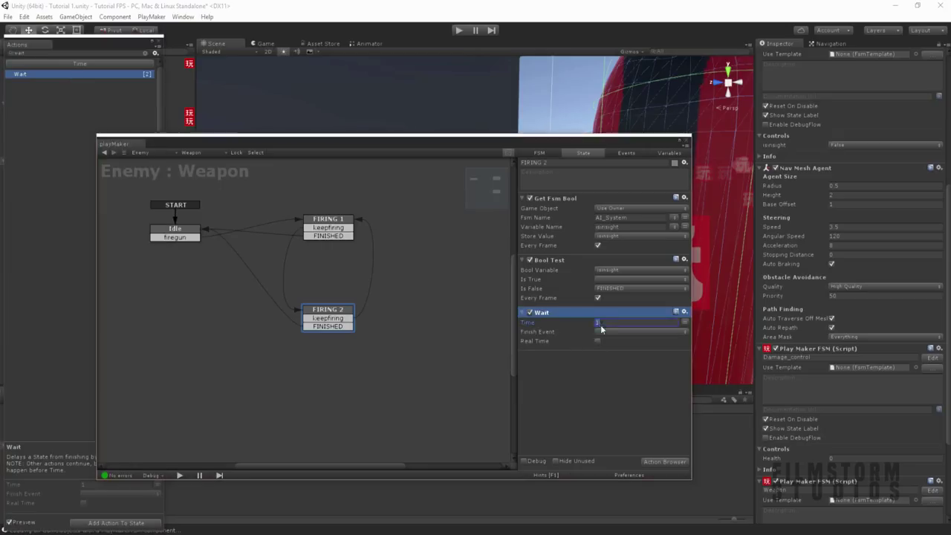
{"action": "type", "text": "0.2"}
{"action": "left_click", "coordinate": [608, 332]}
{"action": "left_click", "coordinate": [631, 376]}
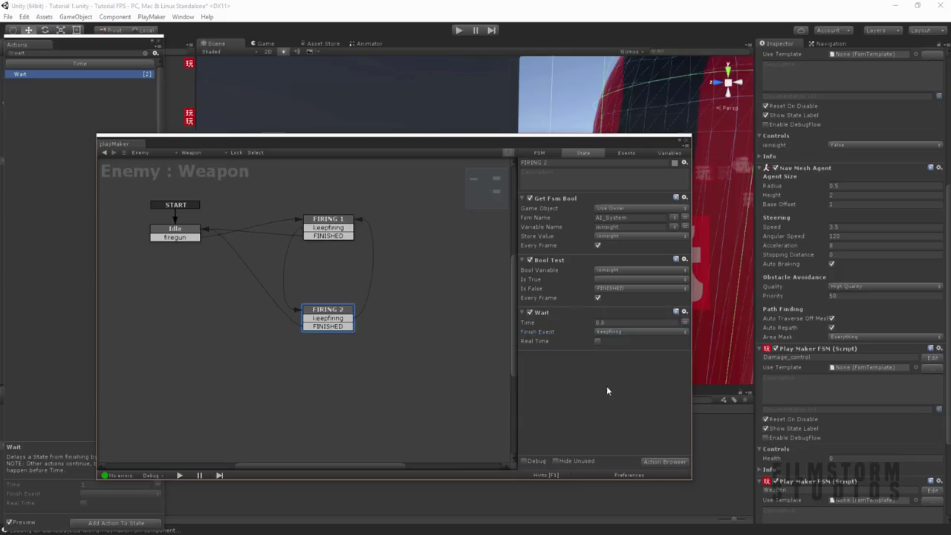
Add a Create Object action to FIRING 1 and close the action browser
{"action": "left_click", "coordinate": [324, 219]}
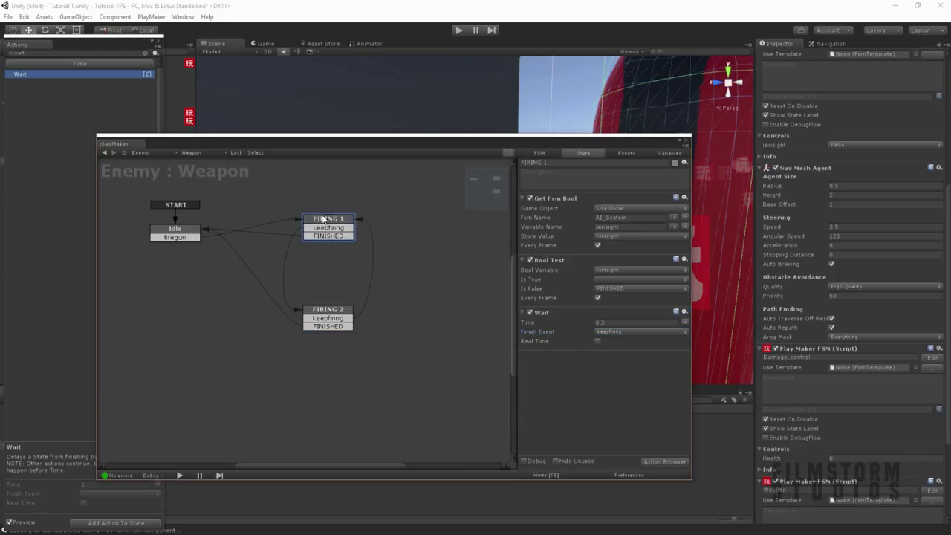
{"action": "left_click", "coordinate": [159, 39]}
{"action": "left_click", "coordinate": [664, 461]}
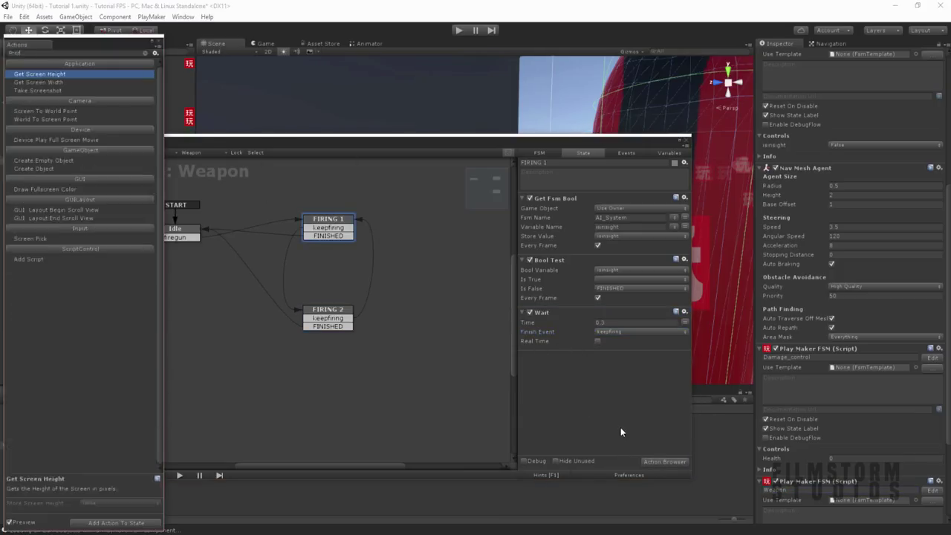
{"action": "type", "text": "eat"}
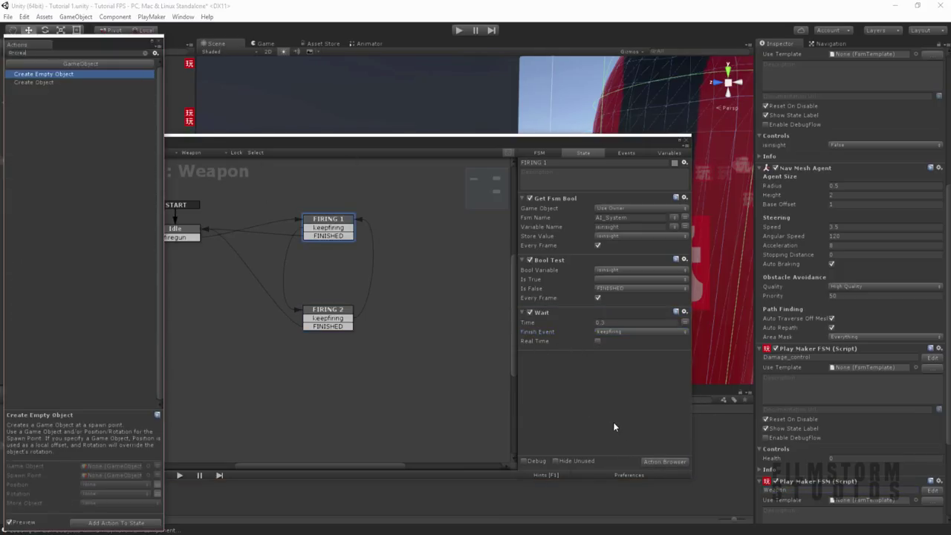
{"action": "double_click", "coordinate": [80, 82]}
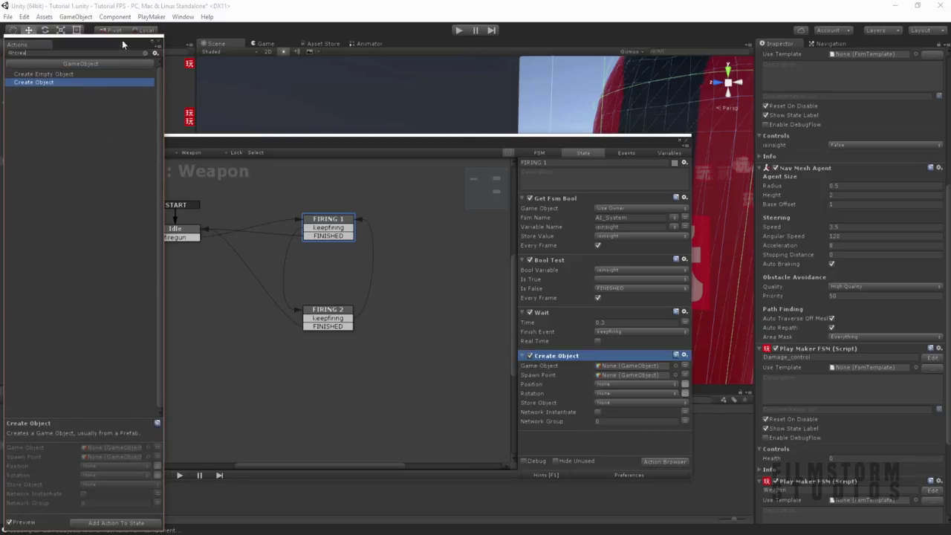
{"action": "left_click", "coordinate": [157, 40]}
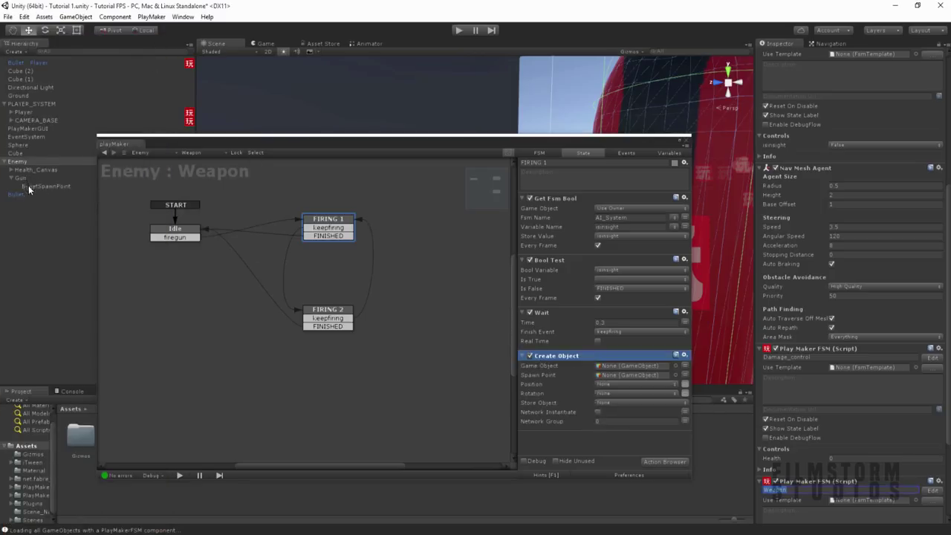
Set FIRING 1's Create Object to spawn the EnemytoPlayer-Bullet prefab at the Enemy gun's BulletSpawnPoint
{"action": "left_click_drag", "start_coordinate": [30, 187], "coordinate": [612, 376]}
{"action": "left_click_drag", "start_coordinate": [377, 145], "coordinate": [367, 63]}
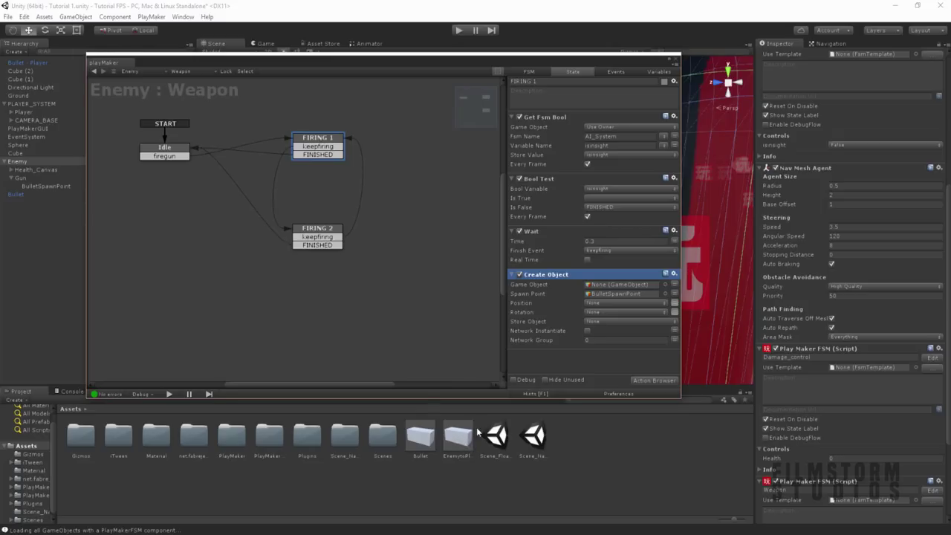
{"action": "left_click_drag", "start_coordinate": [457, 434], "coordinate": [602, 287]}
{"action": "left_click", "coordinate": [320, 235]}
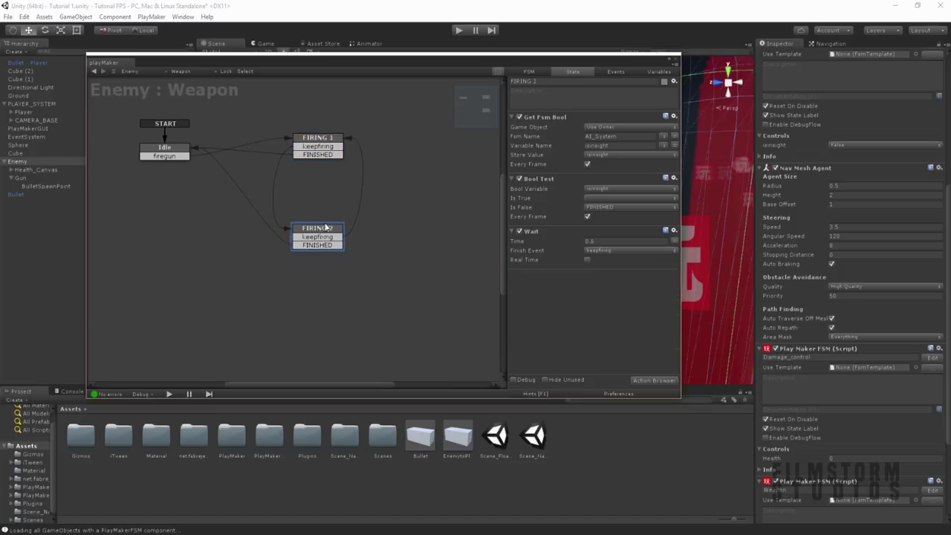
{"action": "left_click", "coordinate": [321, 143]}
{"action": "left_click", "coordinate": [335, 228]}
Close the state machine editor and run the game, moving the player around to test the Enemy's shooting
{"action": "left_click", "coordinate": [675, 60]}
{"action": "right_click_drag", "start_coordinate": [565, 146], "coordinate": [493, 165]}
{"action": "key", "text": "s"}
{"action": "left_click_drag", "start_coordinate": [493, 165], "coordinate": [416, 180], "text": "alt"}
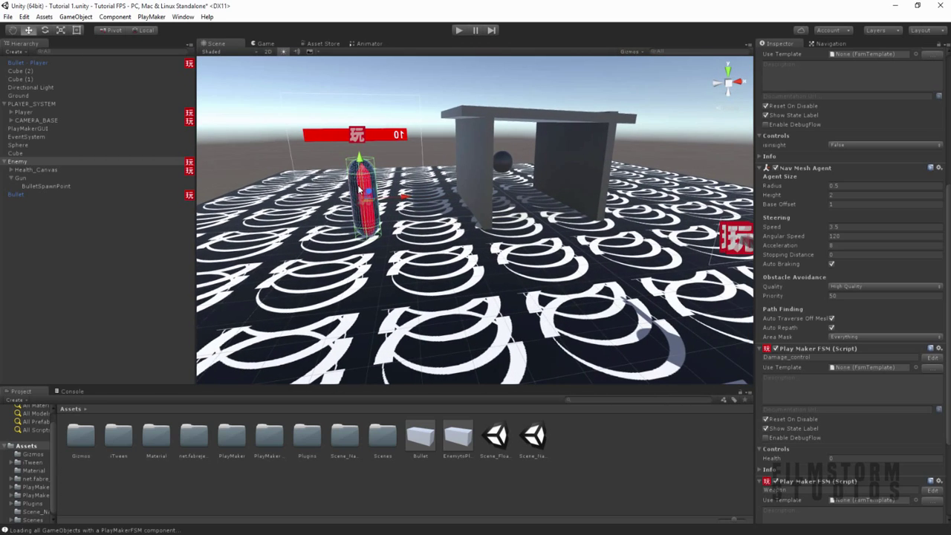
{"action": "key", "text": "ctrl+p"}
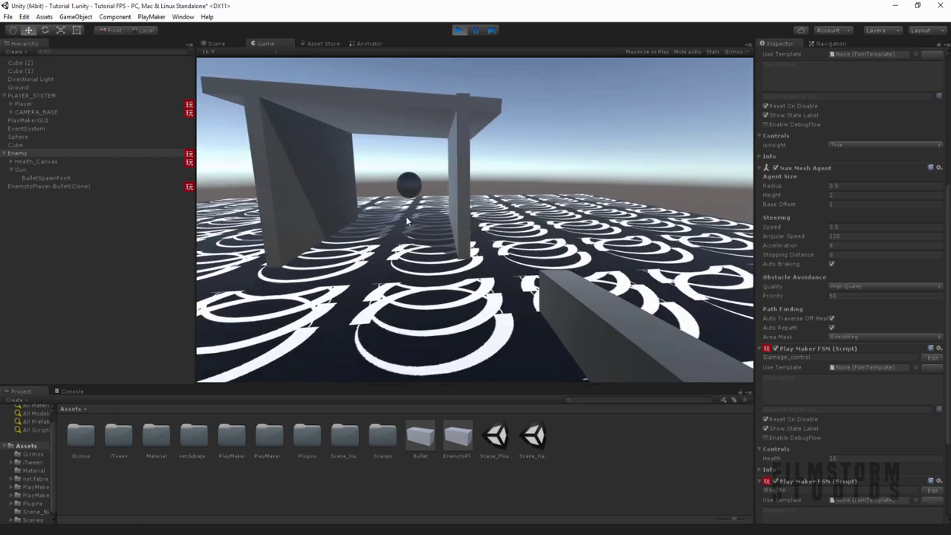
{"action": "key", "text": "w"}
{"action": "key", "text": "s"}
{"action": "key", "text": "d"}
{"action": "key", "text": "d"}
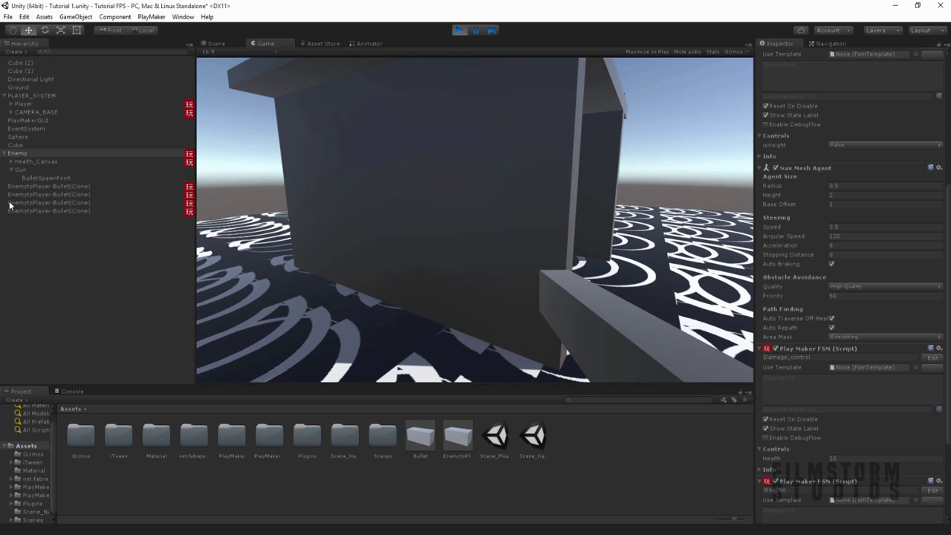
Check the Player's Health state machine and its variables during play, stopping the game and closing the editor
{"action": "key", "text": "s"}
{"action": "left_click", "coordinate": [23, 104]}
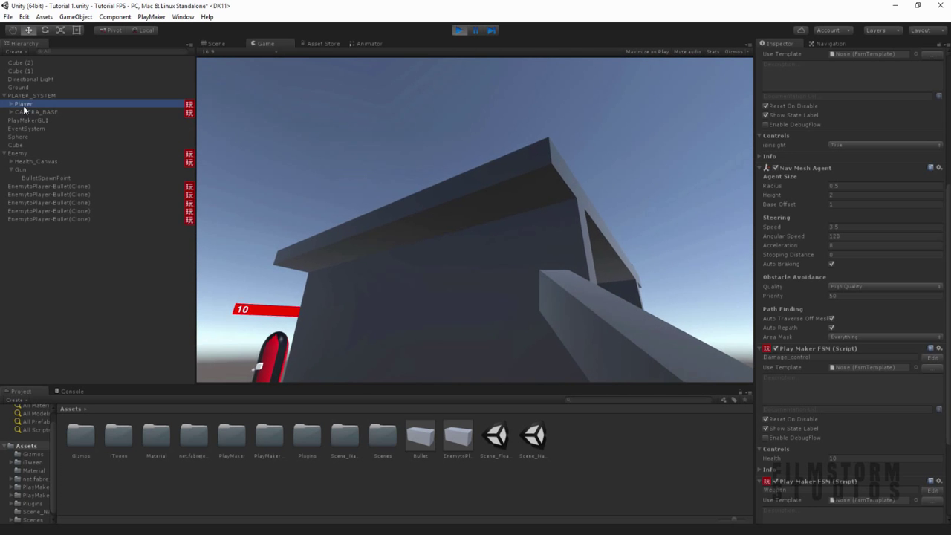
{"action": "scroll", "coordinate": [864, 347], "scroll_direction": "down", "scroll_amount": 5}
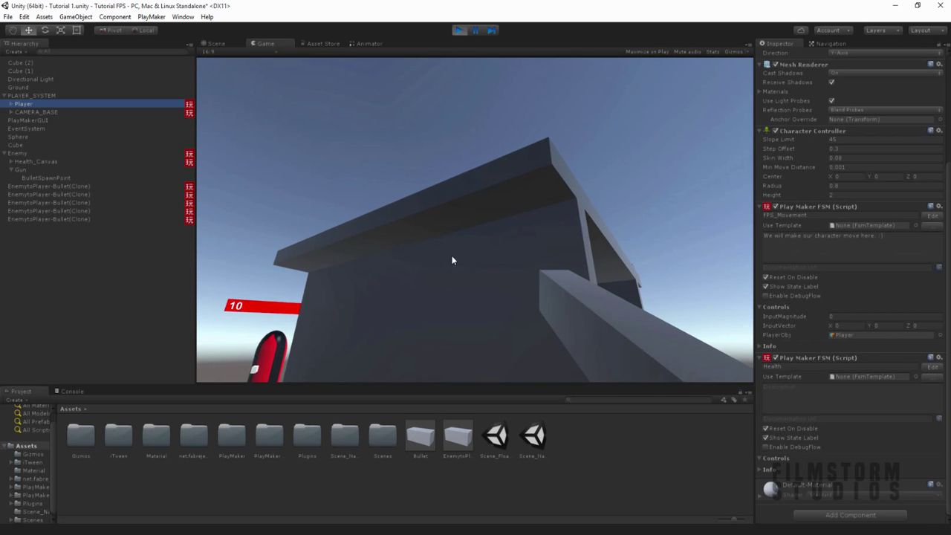
{"action": "left_click", "coordinate": [932, 367]}
{"action": "left_click", "coordinate": [650, 72]}
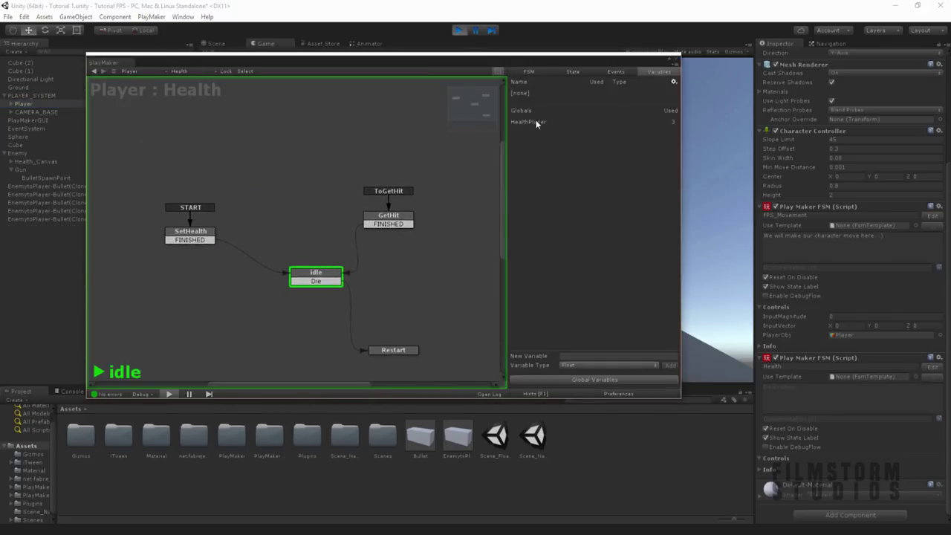
{"action": "left_click", "coordinate": [458, 30]}
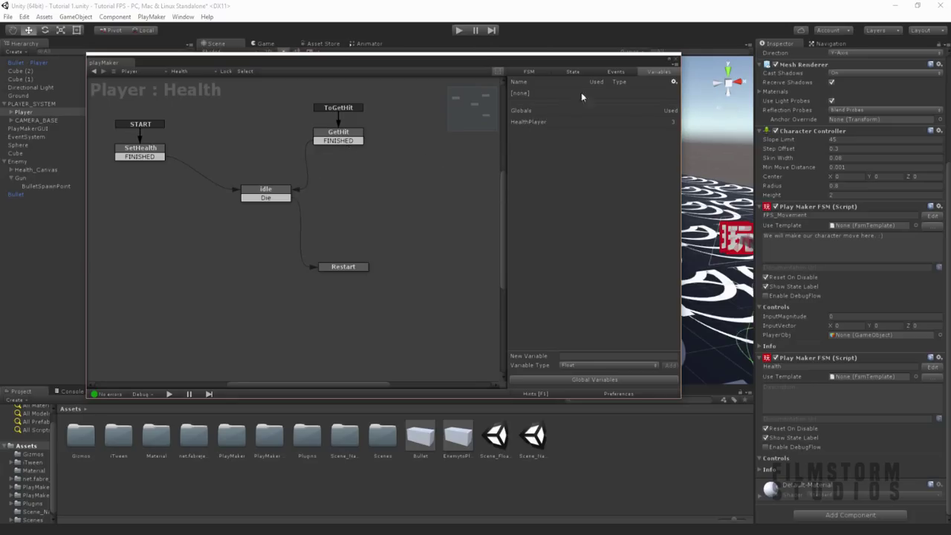
{"action": "left_click", "coordinate": [675, 60]}
Add a UI Canvas under PLAYER_SYSTEM and place a Text element inside it
{"action": "right_click_drag", "start_coordinate": [565, 137], "coordinate": [525, 148]}
{"action": "key", "text": "s"}
{"action": "left_click_drag", "start_coordinate": [525, 149], "coordinate": [550, 143], "text": "alt"}
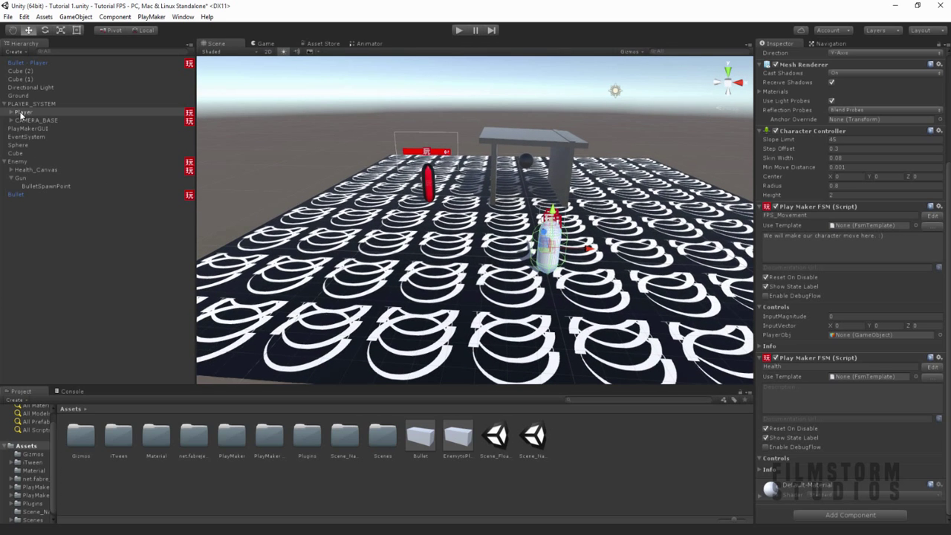
{"action": "left_click", "coordinate": [23, 104]}
{"action": "right_click", "coordinate": [23, 104]}
{"action": "mouse_move", "coordinate": [91, 246]}
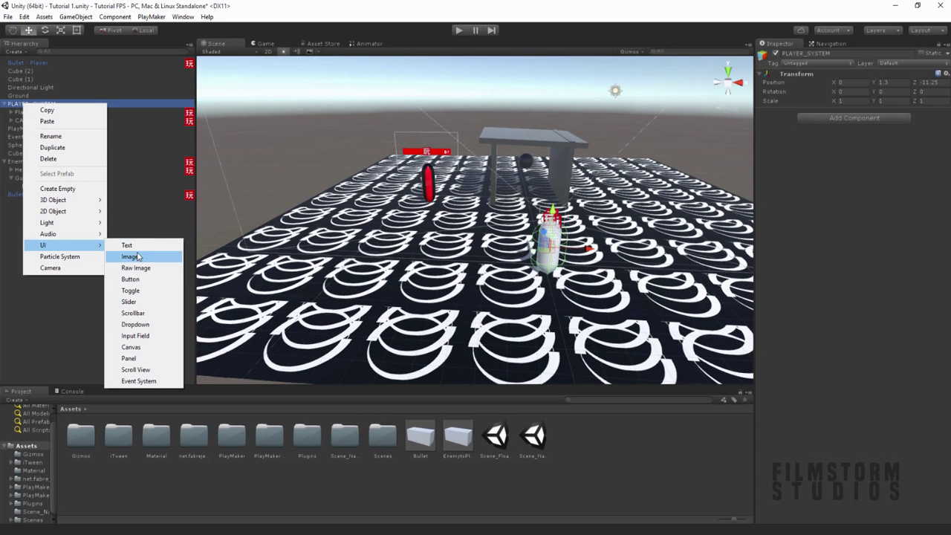
{"action": "left_click", "coordinate": [131, 347]}
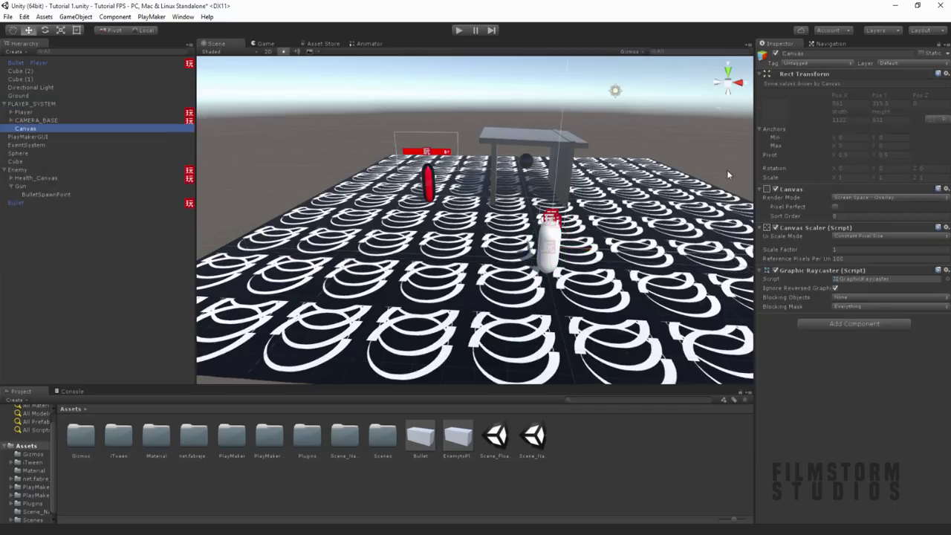
{"action": "right_click", "coordinate": [33, 129]}
{"action": "mouse_move", "coordinate": [100, 270]}
{"action": "left_click", "coordinate": [152, 270]}
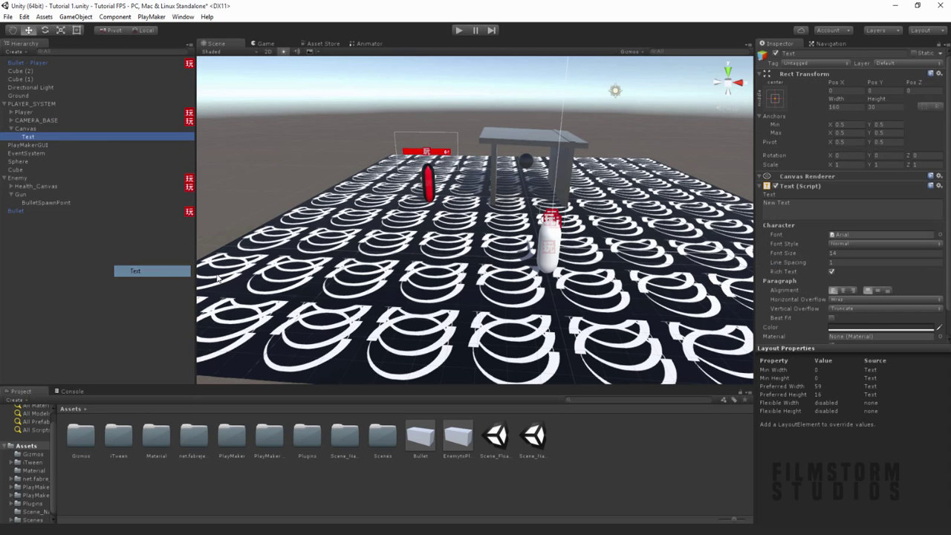
Scale the Text element uniformly to about 2 times its original size
{"action": "key", "text": "f"}
{"action": "left_click_drag", "start_coordinate": [486, 253], "coordinate": [549, 217], "text": "alt"}
{"action": "scroll", "coordinate": [510, 232], "scroll_direction": "down", "scroll_amount": 12}
{"action": "scroll", "coordinate": [490, 226], "scroll_direction": "up", "scroll_amount": 4}
{"action": "scroll", "coordinate": [472, 231], "scroll_direction": "up", "scroll_amount": 3}
{"action": "key", "text": "r"}
{"action": "left_click_drag", "start_coordinate": [473, 222], "coordinate": [612, 229]}
{"action": "scroll", "coordinate": [564, 230], "scroll_direction": "down", "scroll_amount": 3}
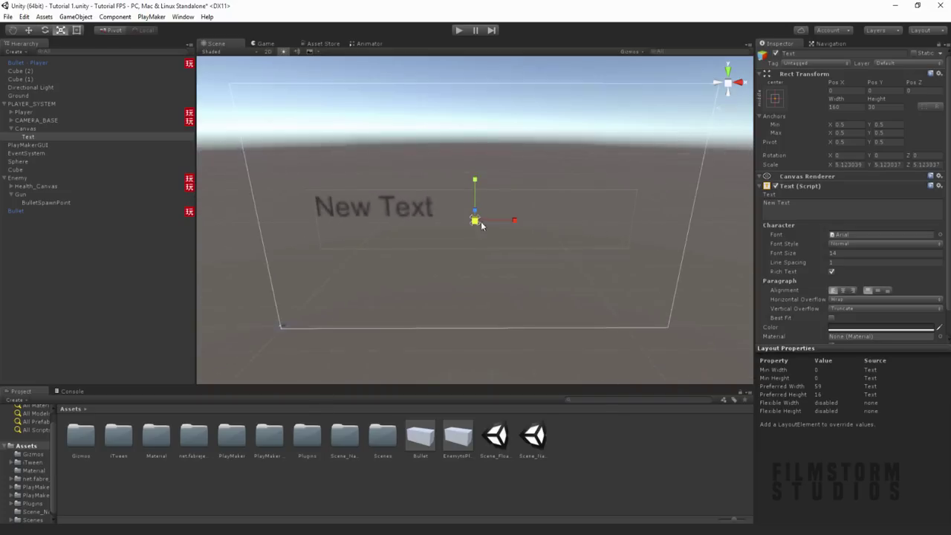
{"action": "left_click_drag", "start_coordinate": [476, 220], "coordinate": [444, 224]}
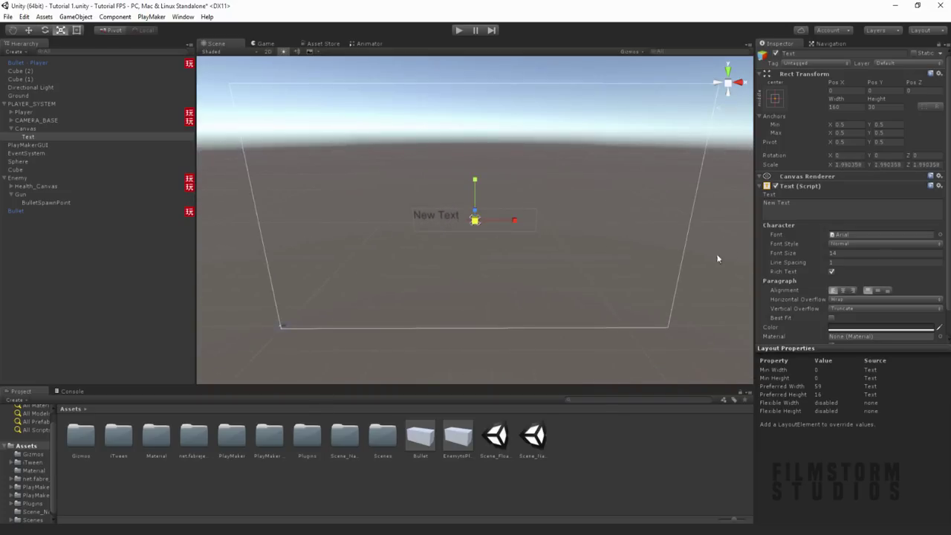
Set the Text element's colour to white
{"action": "left_click", "coordinate": [851, 326]}
{"action": "left_click_drag", "start_coordinate": [62, 112], "coordinate": [21, 51]}
{"action": "left_click", "coordinate": [114, 5]}
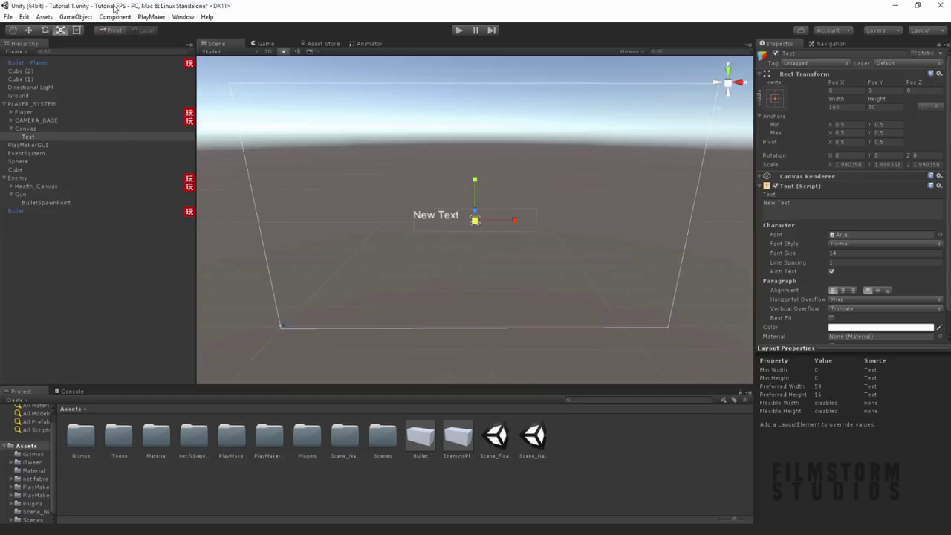
Set the text's font size to 60 with horizontal and vertical Overflow, adjusting its scale to about 0.98
{"action": "left_click", "coordinate": [794, 253]}
{"action": "left_click_drag", "start_coordinate": [795, 252], "coordinate": [815, 253]}
{"action": "left_click", "coordinate": [855, 298]}
{"action": "left_click", "coordinate": [856, 321]}
{"action": "left_click", "coordinate": [860, 308]}
{"action": "left_click", "coordinate": [856, 330]}
{"action": "left_click_drag", "start_coordinate": [476, 221], "coordinate": [490, 223]}
{"action": "left_click_drag", "start_coordinate": [791, 260], "coordinate": [800, 260]}
Move the text to the canvas's upper-left corner, at about X -424 and Y 281, and check it in the Game view
{"action": "left_click_drag", "start_coordinate": [478, 220], "coordinate": [302, 99]}
{"action": "key", "text": "w"}
{"action": "left_click", "coordinate": [283, 40]}
{"action": "left_click", "coordinate": [219, 43]}
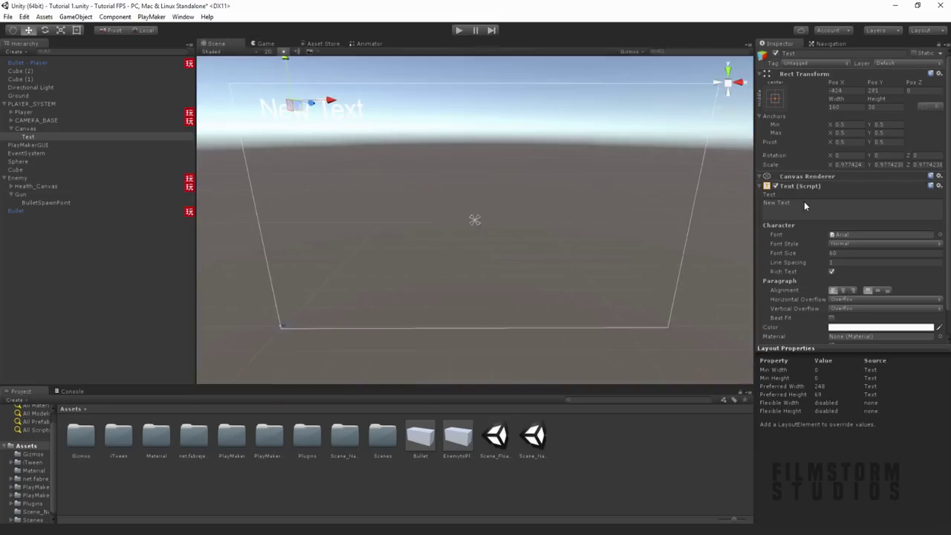
Set the Text element's content to 10 and rename the object Health
{"action": "left_click_drag", "start_coordinate": [803, 202], "coordinate": [753, 201]}
{"action": "type", "text": "10"}
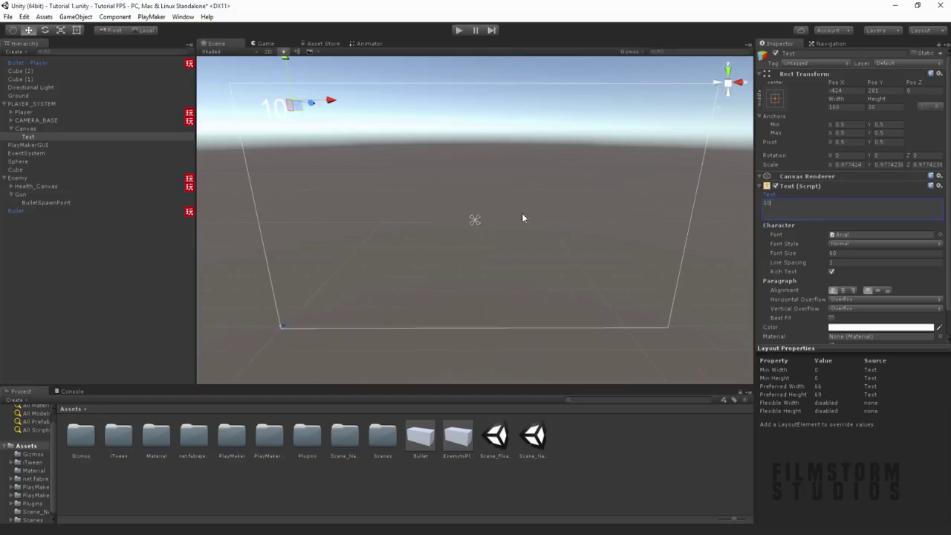
{"action": "left_click", "coordinate": [22, 129]}
{"action": "left_click", "coordinate": [27, 137]}
{"action": "left_click", "coordinate": [807, 52]}
{"action": "type", "text": "Health"}
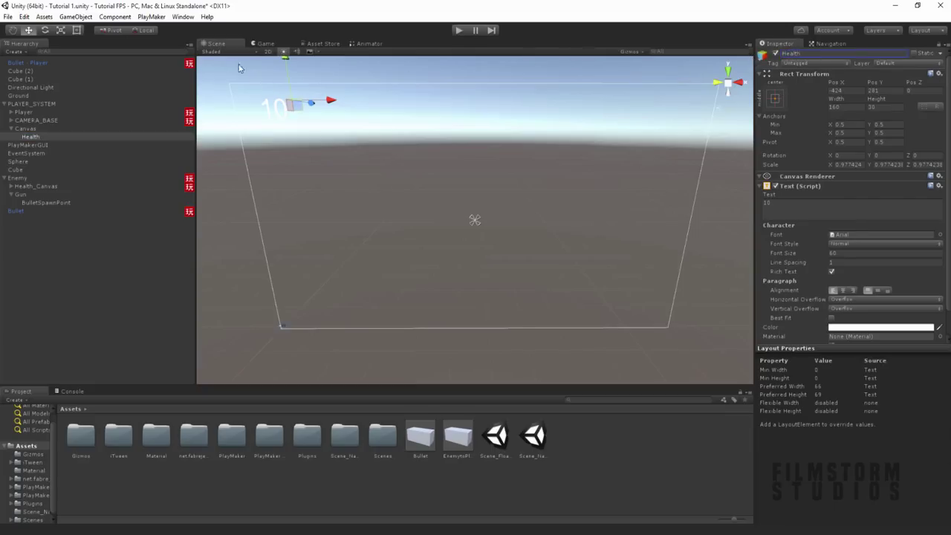
Add a PlayMaker FSM component to the Canvas and name it HealthCanvas
{"action": "left_click", "coordinate": [25, 128]}
{"action": "left_click", "coordinate": [892, 323]}
{"action": "key", "text": "Down"}
{"action": "key", "text": "Down"}
{"action": "key", "text": "Return"}
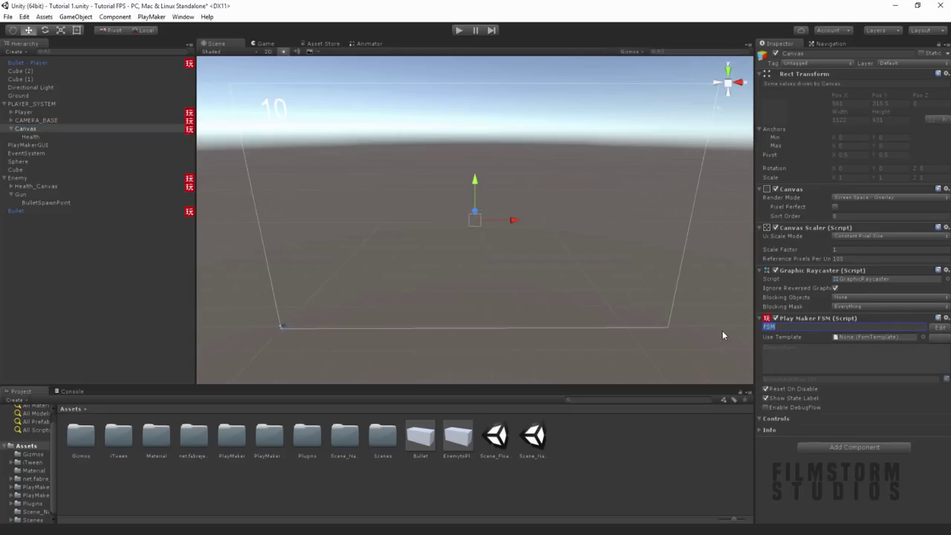
{"action": "type", "text": "HealthCanvas"}
Open the HealthCanvas state machine for editing and bring up the action browser for State 1
{"action": "left_click", "coordinate": [939, 327]}
{"action": "left_click", "coordinate": [137, 134]}
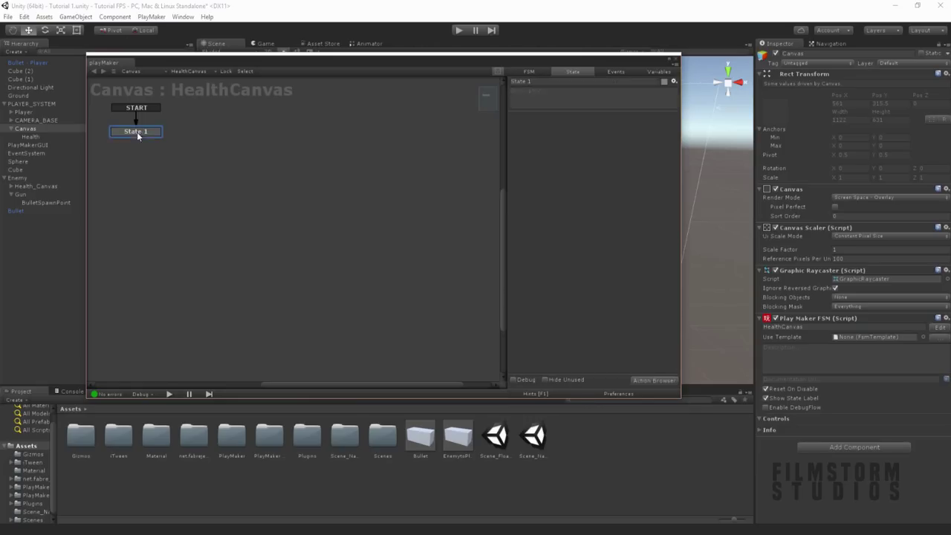
{"action": "left_click", "coordinate": [656, 380]}
{"action": "type", "text": "float"}
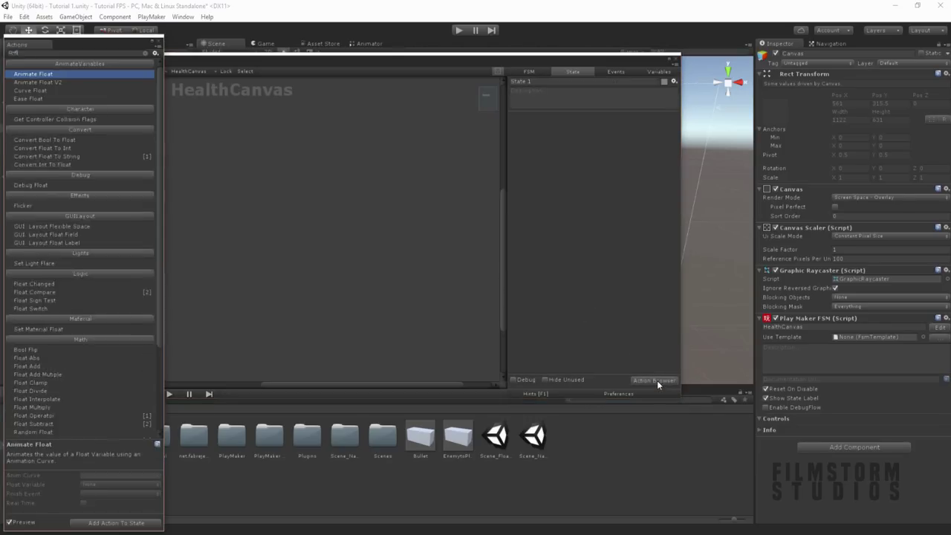
{"action": "key", "text": "BackSpace"}
{"action": "key", "text": "BackSpace"}
{"action": "key", "text": "BackSpace"}
{"action": "key", "text": "BackSpace"}
{"action": "key", "text": "BackSpace"}
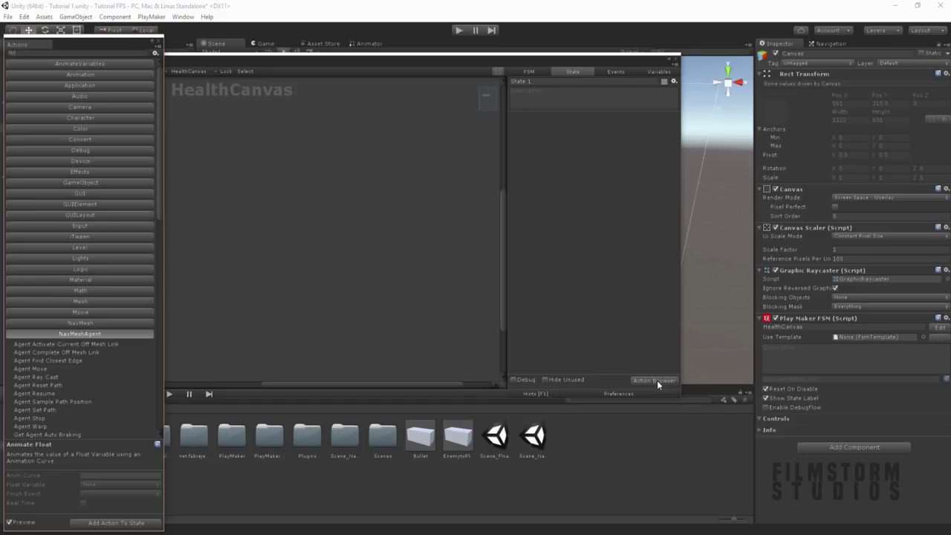
Add a Float variable named health to the HealthCanvas state machine
{"action": "left_click", "coordinate": [659, 71]}
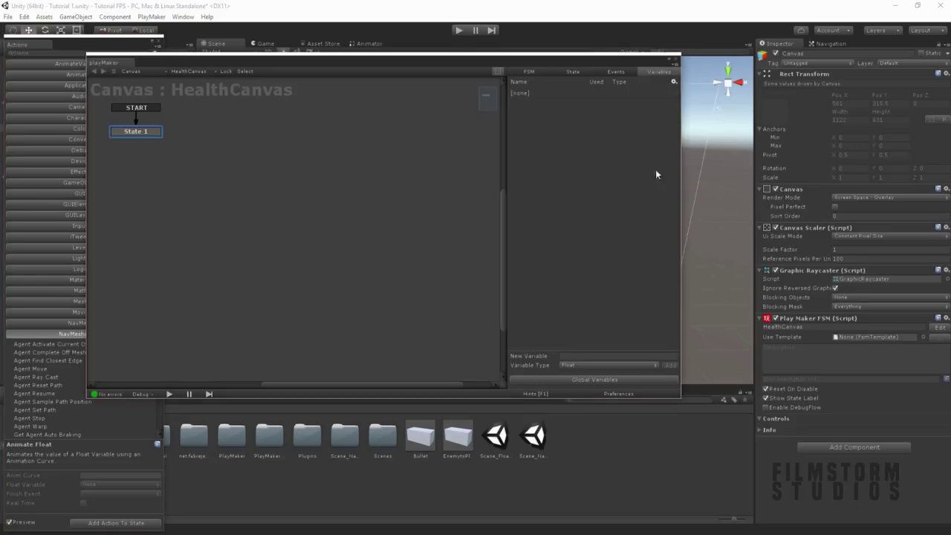
{"action": "left_click", "coordinate": [595, 365]}
{"action": "left_click", "coordinate": [588, 356]}
{"action": "type", "text": "health"}
{"action": "key", "text": "Return"}
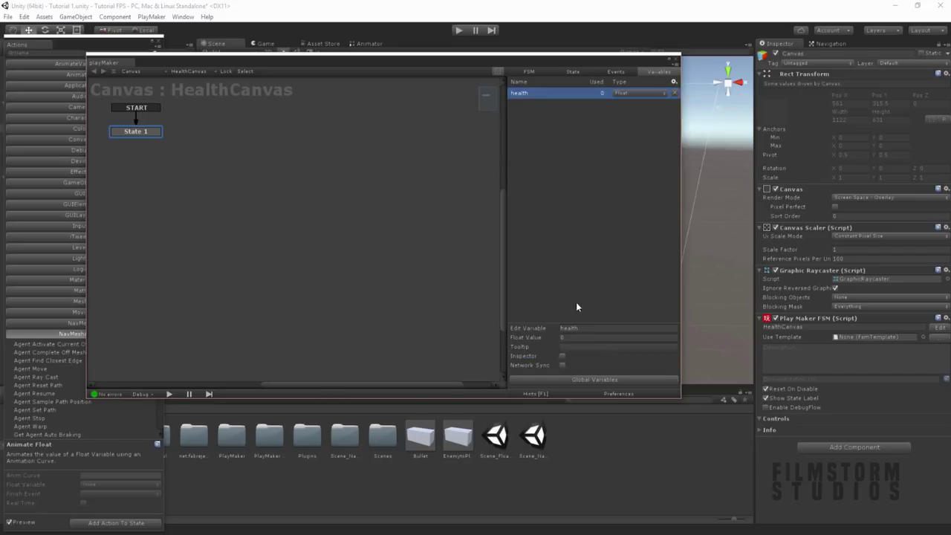
Add a String-type variable named string to the HealthCanvas state machine
{"action": "left_click", "coordinate": [576, 301]}
{"action": "left_click", "coordinate": [585, 356]}
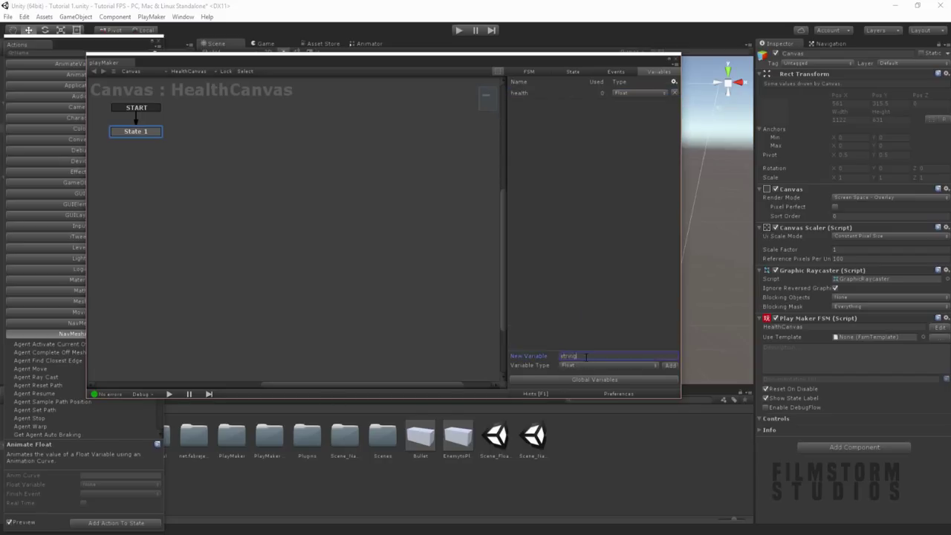
{"action": "left_click", "coordinate": [594, 365]}
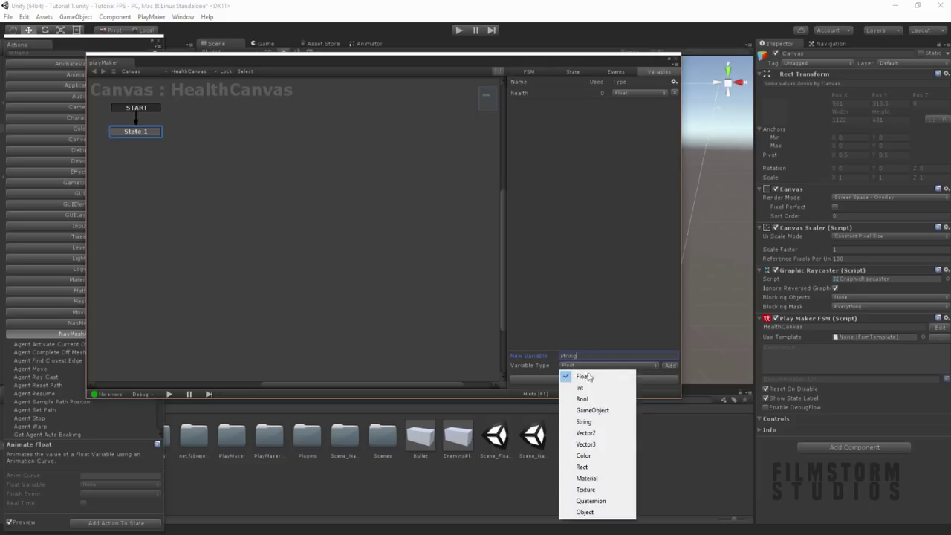
{"action": "left_click", "coordinate": [586, 420]}
{"action": "key", "text": "Return"}
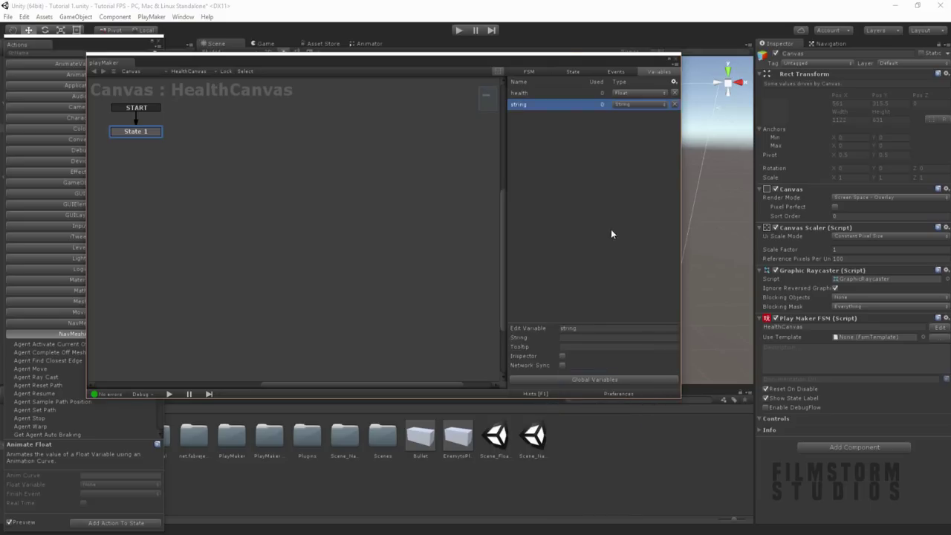
Rename State 1 of the HealthCanvas state machine to CANVAS, moving the editor window clear of the action browser
{"action": "left_click", "coordinate": [572, 71]}
{"action": "left_click_drag", "start_coordinate": [542, 64], "coordinate": [641, 169]}
{"action": "left_click", "coordinate": [642, 189]}
{"action": "type", "text": "CANVAS"}
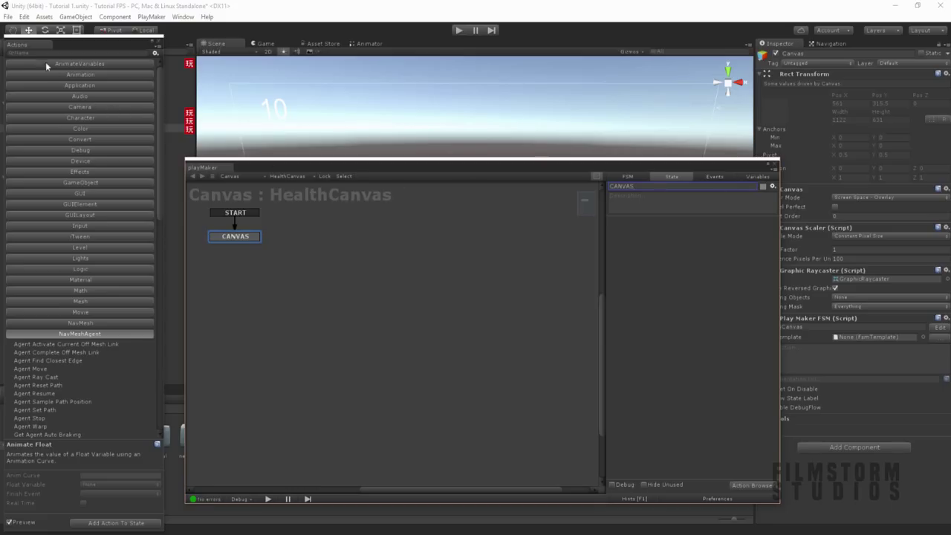
Add a Convert Float To Int action to the CANVAS state with the global HealthPlayer as its float variable
{"action": "left_click", "coordinate": [42, 54]}
{"action": "type", "text": "ani"}
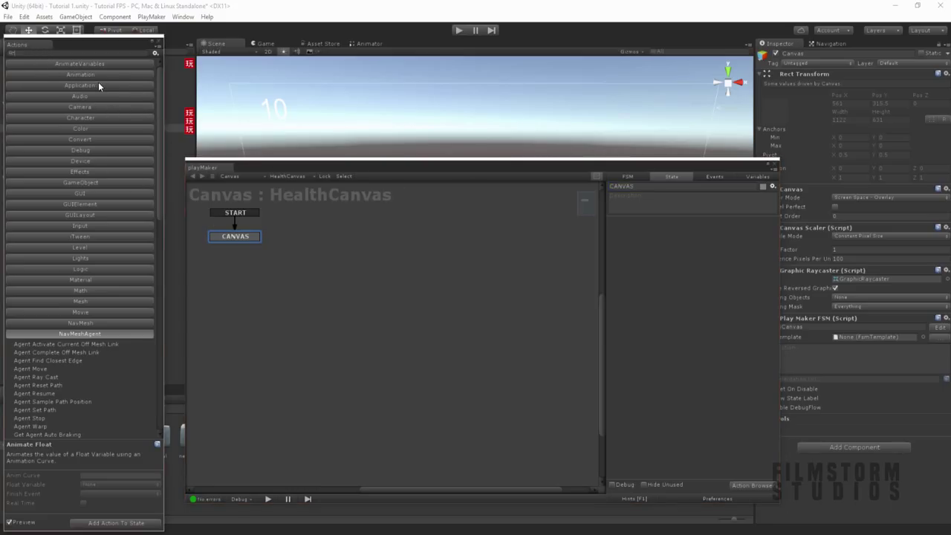
{"action": "type", "text": "float to"}
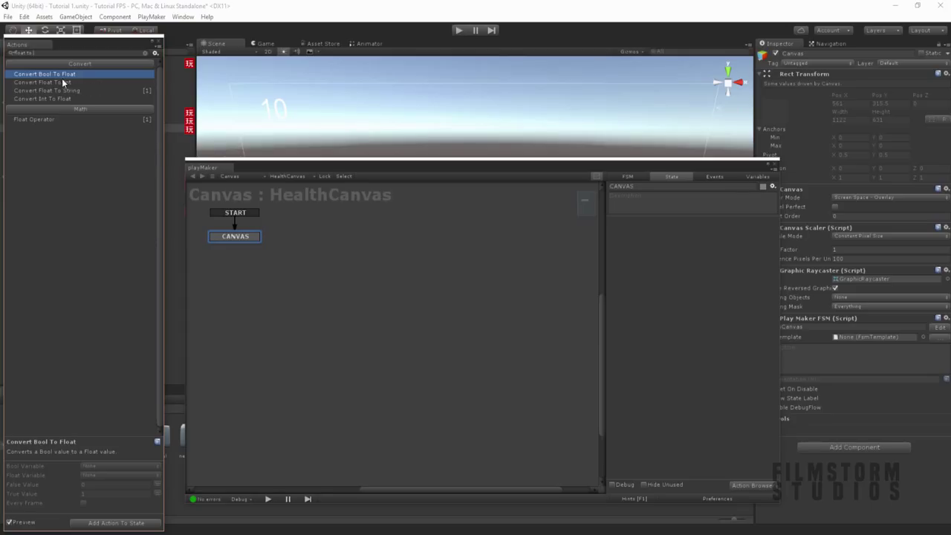
{"action": "double_click", "coordinate": [63, 82]}
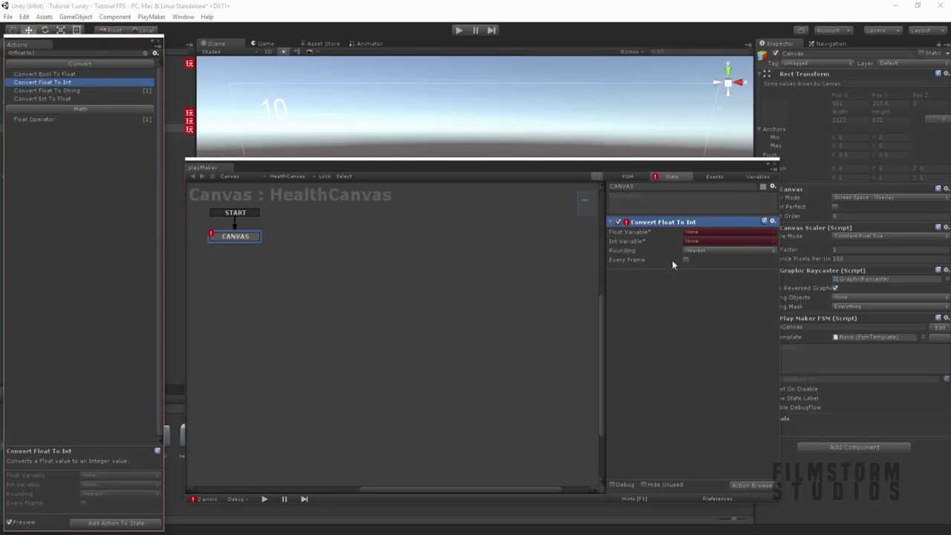
{"action": "left_click", "coordinate": [698, 231]}
{"action": "mouse_move", "coordinate": [714, 269]}
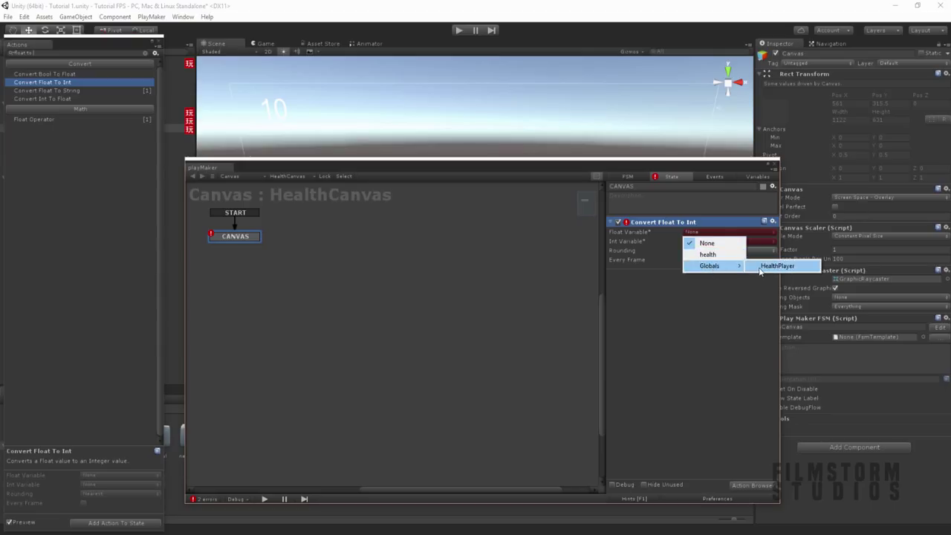
{"action": "left_click", "coordinate": [776, 266]}
Change the health variable's type to Int and assign it as the Convert Float To Int action's Int Variable
{"action": "left_click", "coordinate": [756, 177]}
{"action": "left_click", "coordinate": [640, 209]}
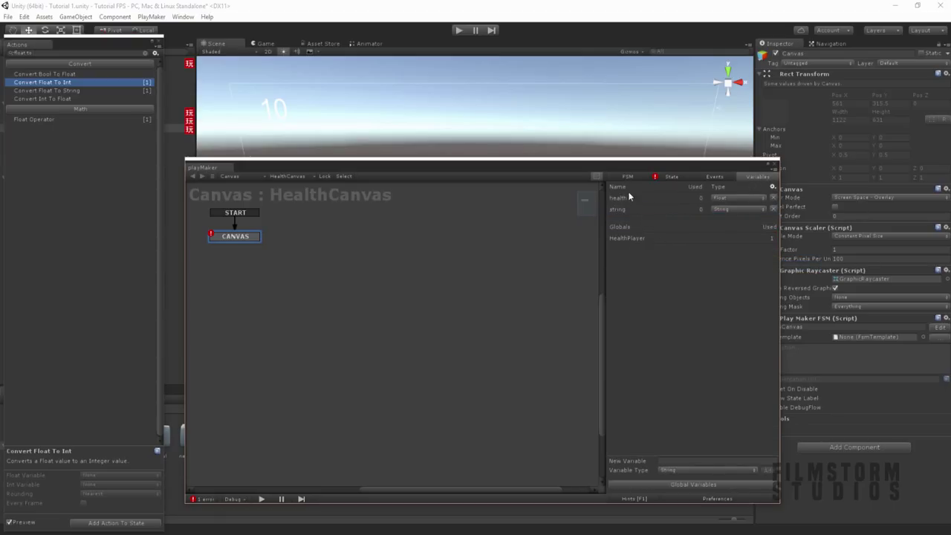
{"action": "left_click", "coordinate": [755, 199]}
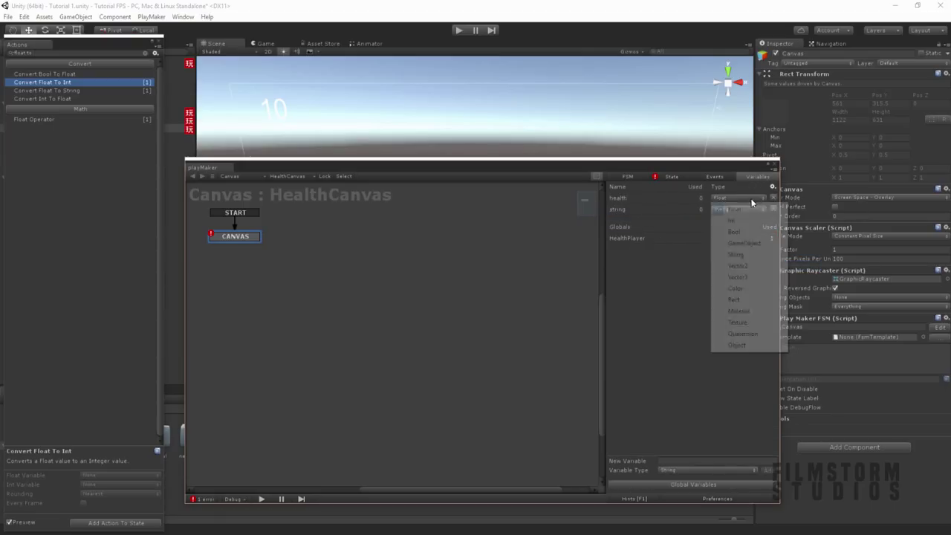
{"action": "left_click", "coordinate": [714, 218]}
{"action": "left_click", "coordinate": [671, 177]}
{"action": "left_click", "coordinate": [726, 240]}
{"action": "left_click", "coordinate": [715, 263]}
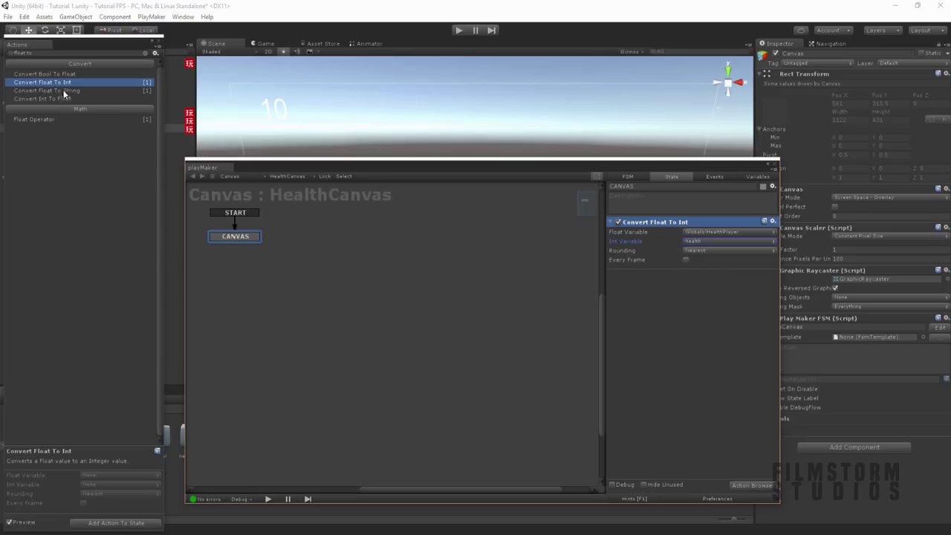
Add a Convert Int To String action to the CANVAS state
{"action": "left_click", "coordinate": [14, 53]}
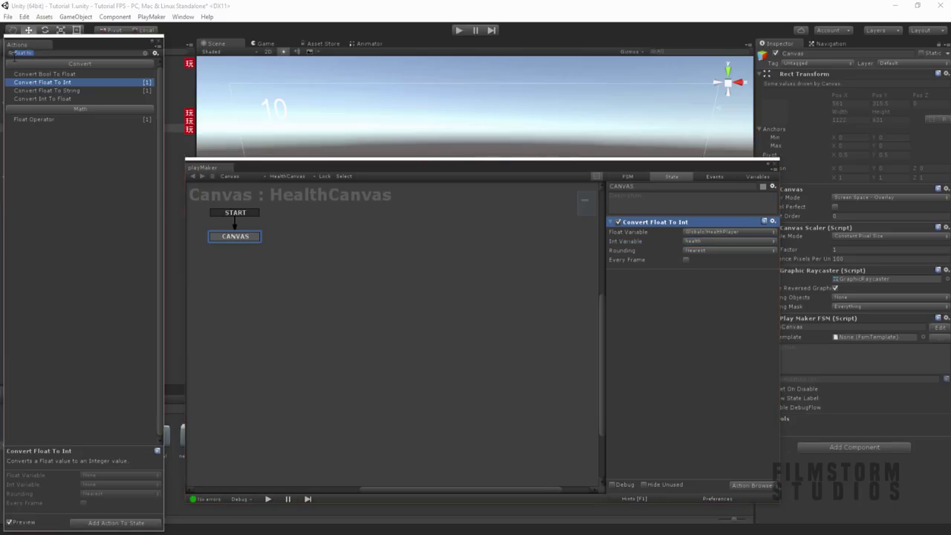
{"action": "type", "text": "Screen to"}
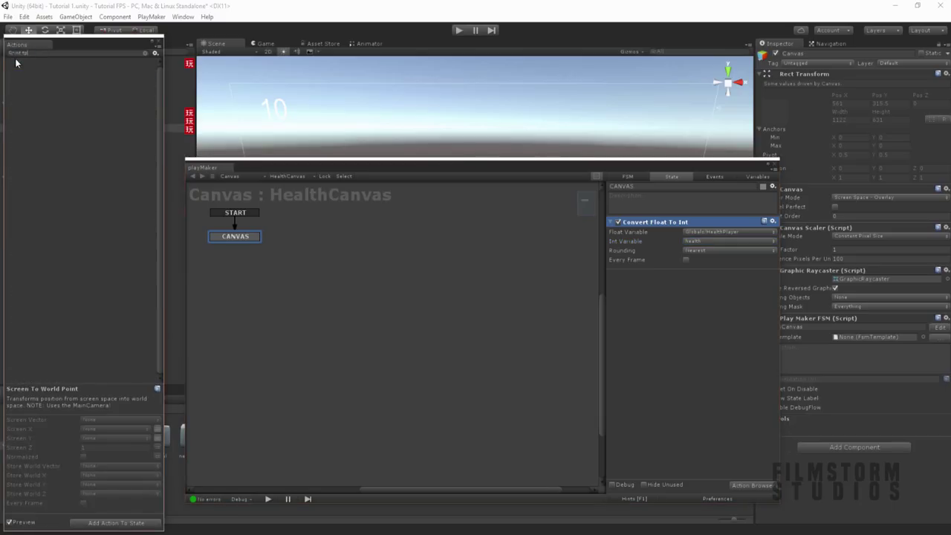
{"action": "key", "text": "BackSpace"}
{"action": "type", "text": "o"}
{"action": "double_click", "coordinate": [65, 127]}
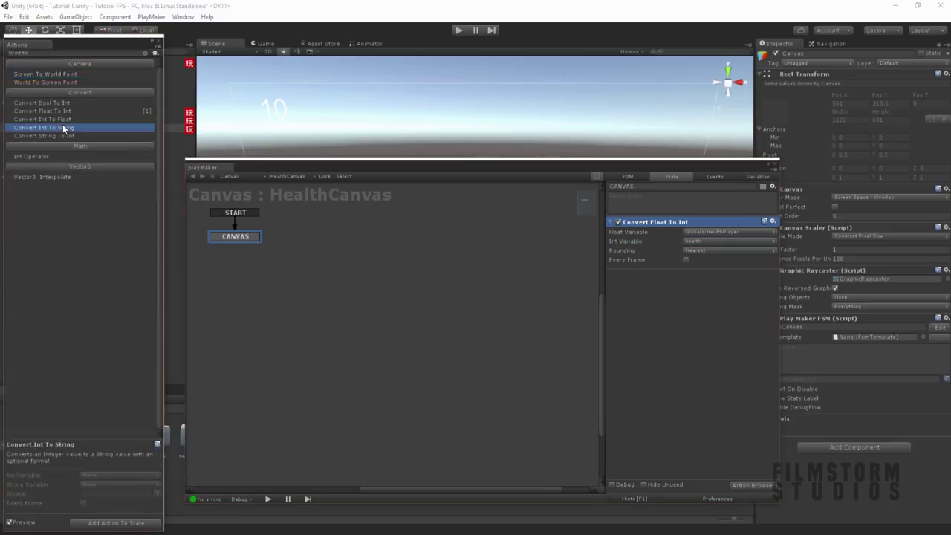
Assign health and string as the Convert Int To String action's variables and enable Every Frame on both conversion actions
{"action": "left_click", "coordinate": [690, 233]}
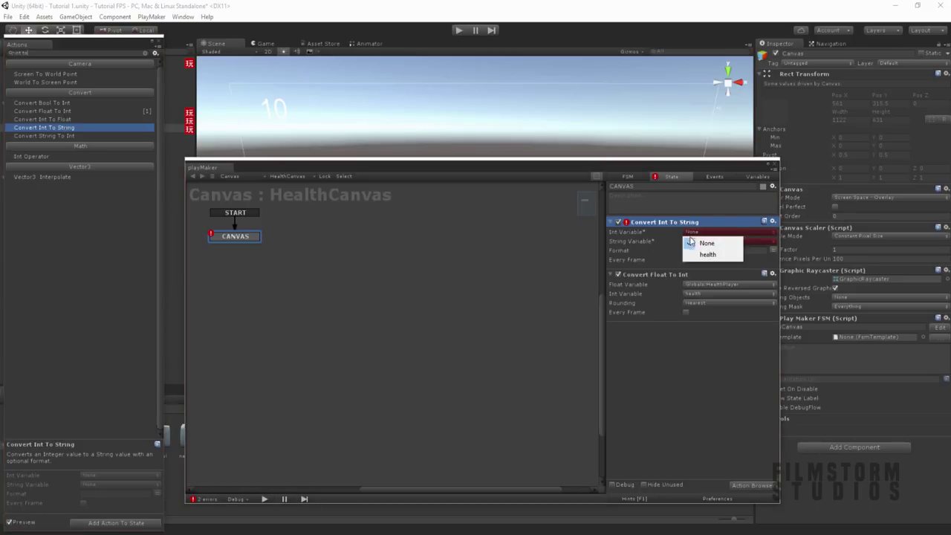
{"action": "left_click", "coordinate": [705, 254]}
{"action": "left_click", "coordinate": [698, 242]}
{"action": "left_click", "coordinate": [704, 264]}
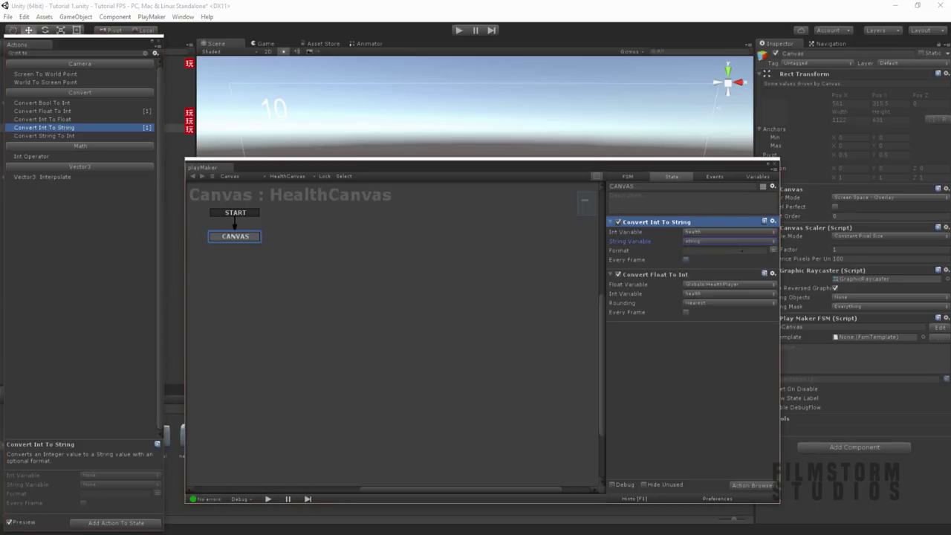
{"action": "left_click", "coordinate": [686, 259]}
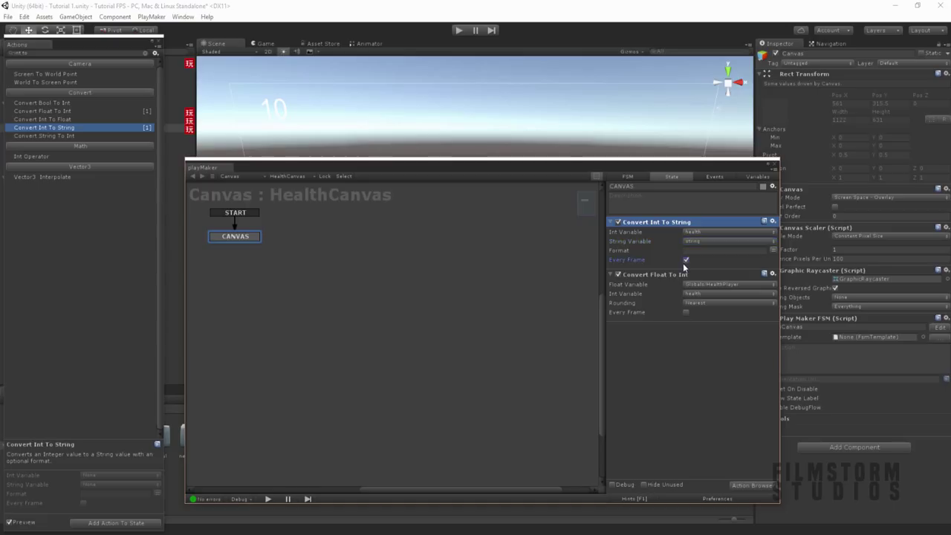
{"action": "left_click", "coordinate": [686, 312]}
Close the action browser, lock the PlayMaker editor on Canvas, and add a Set Property action targeting the Health object's Text component
{"action": "left_click_drag", "start_coordinate": [555, 167], "coordinate": [479, 89]}
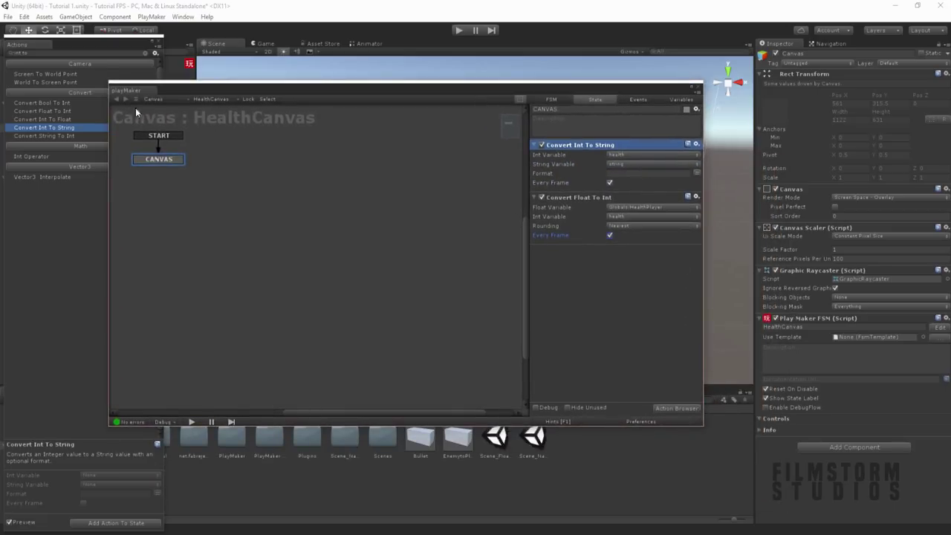
{"action": "left_click", "coordinate": [162, 47]}
{"action": "left_click", "coordinate": [30, 136]}
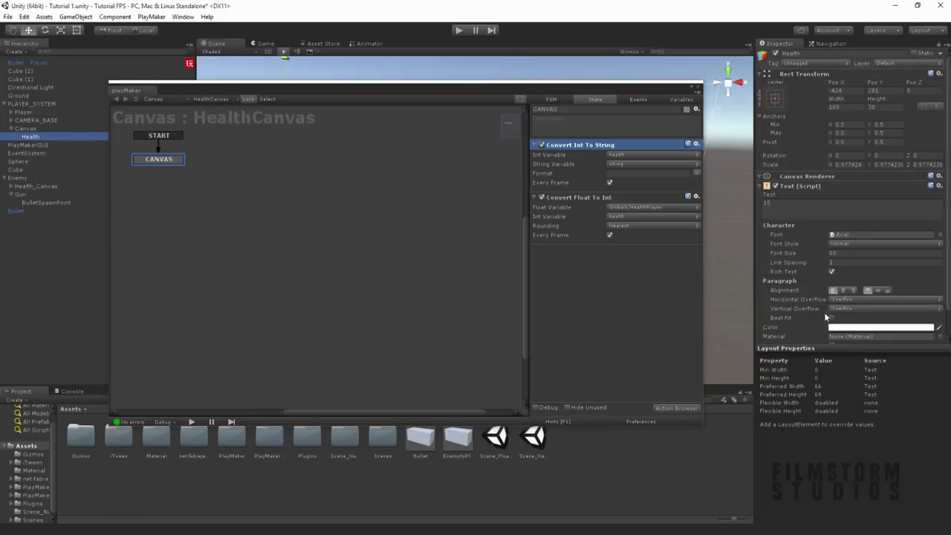
{"action": "left_click_drag", "start_coordinate": [786, 191], "coordinate": [646, 287]}
{"action": "left_click", "coordinate": [670, 306]}
Set the Set Property action to drive text from the string variable every frame, and close the PlayMaker editor
{"action": "left_click", "coordinate": [651, 279]}
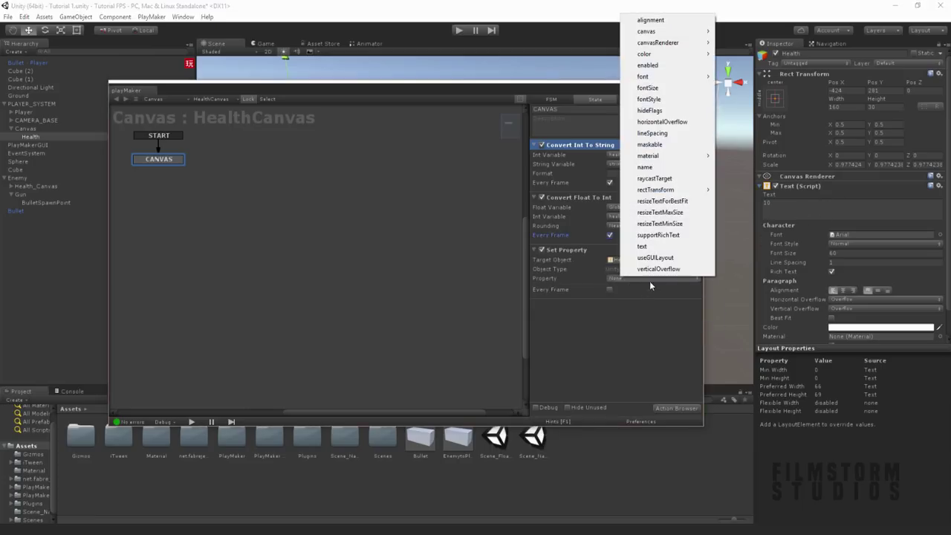
{"action": "left_click", "coordinate": [641, 246]}
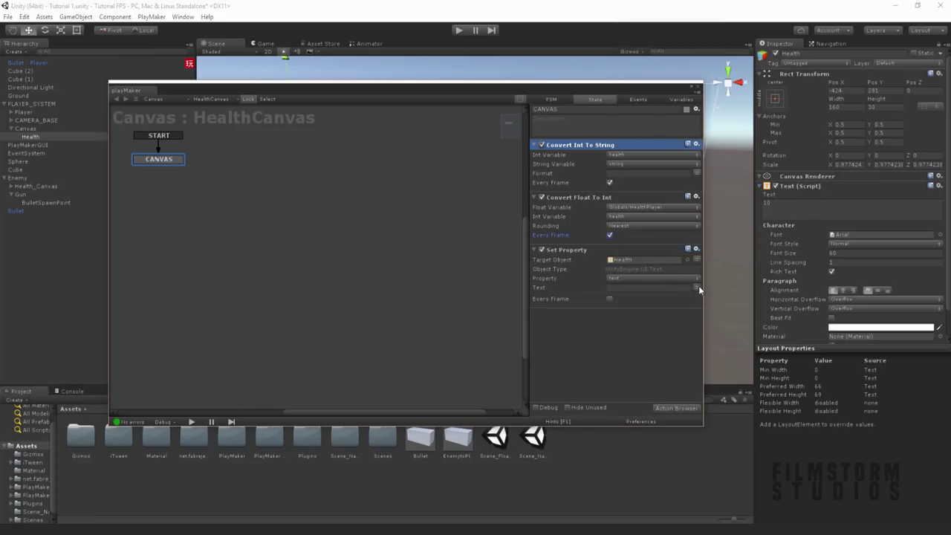
{"action": "left_click", "coordinate": [675, 287]}
{"action": "left_click", "coordinate": [631, 310]}
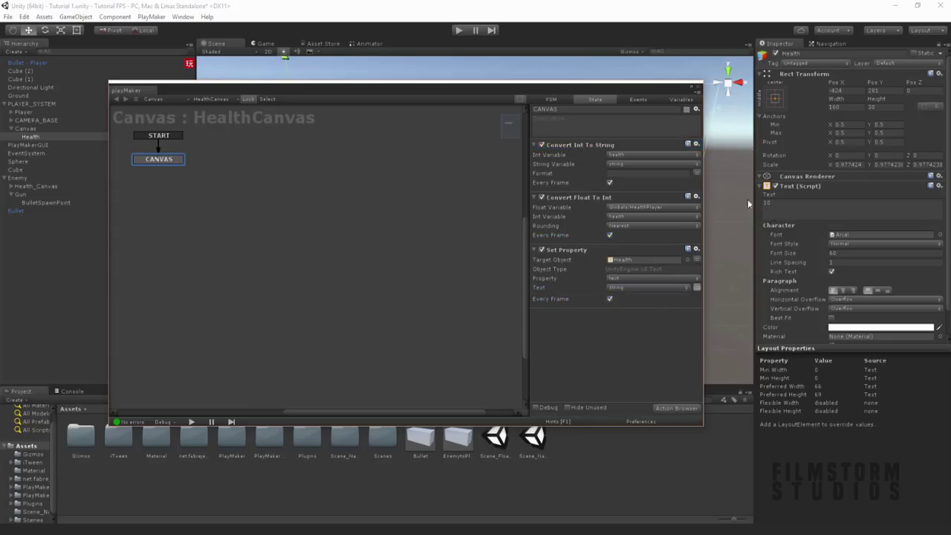
{"action": "left_click", "coordinate": [698, 86]}
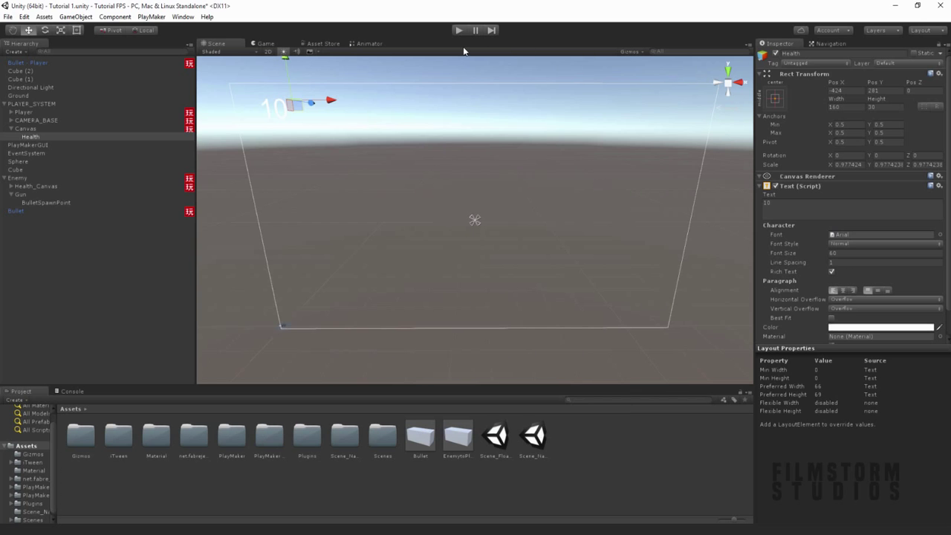
Play the game and move the player through enemy fire to check that the on-screen health counts down
{"action": "left_click", "coordinate": [459, 30]}
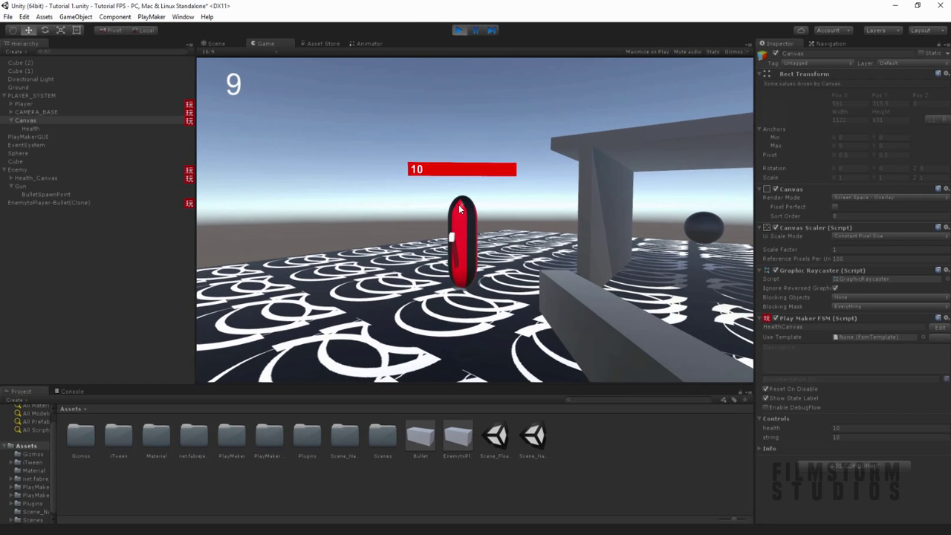
{"action": "key", "text": "w"}
{"action": "key", "text": "d"}
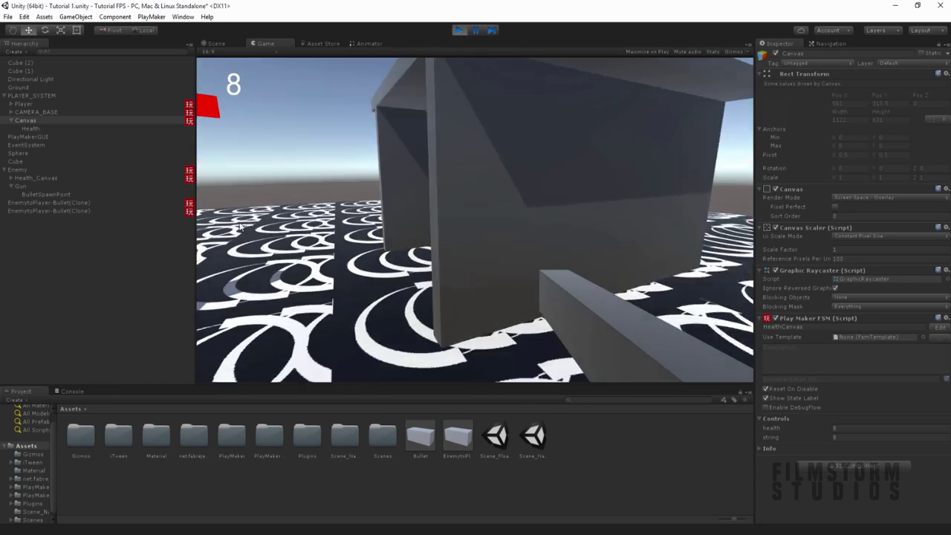
{"action": "key", "text": "s"}
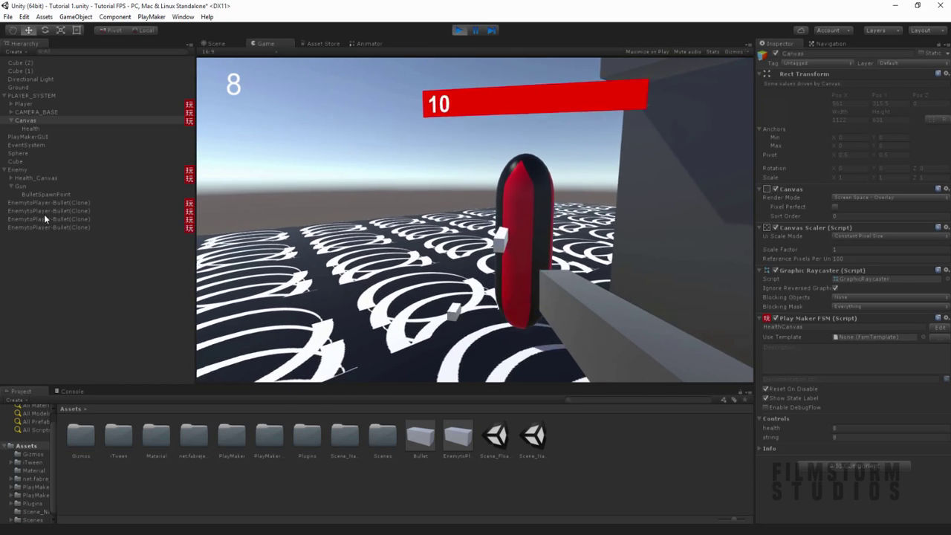
{"action": "key", "text": "s"}
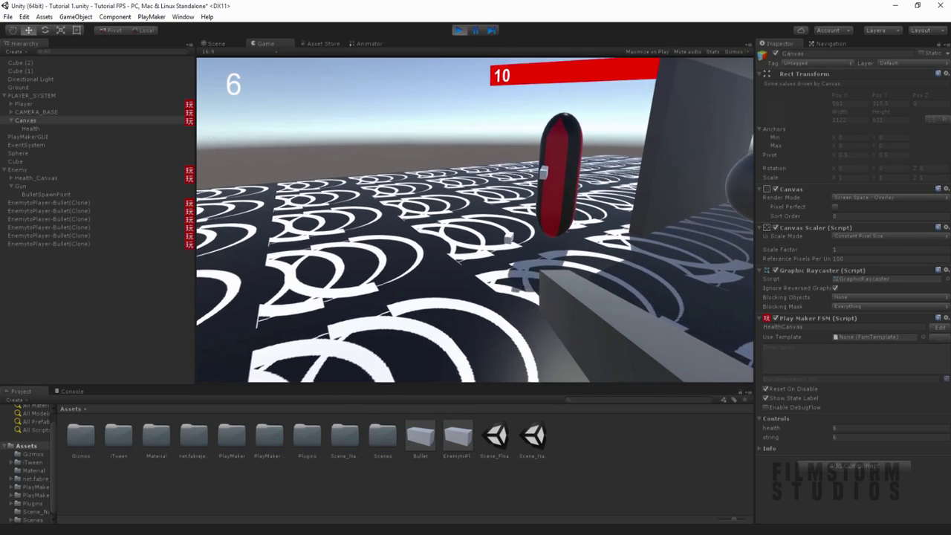
{"action": "key", "text": "d"}
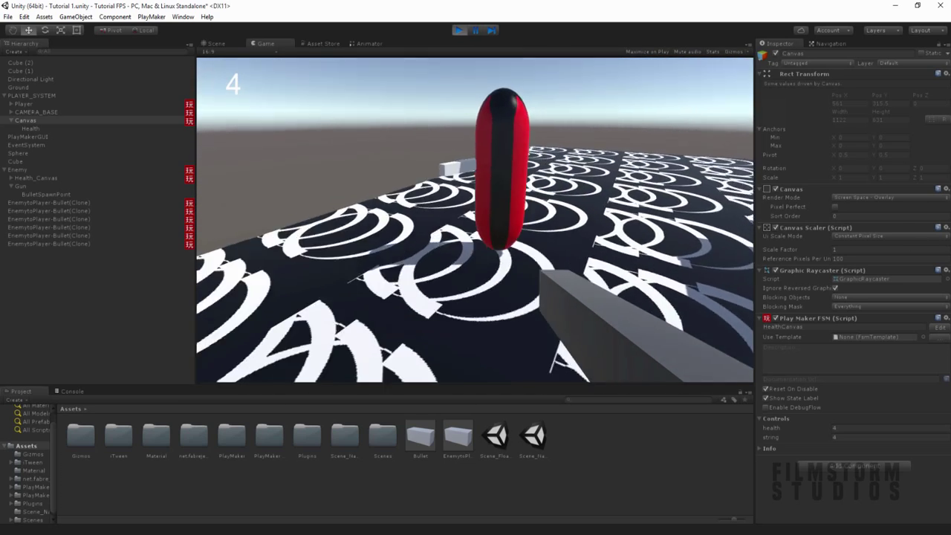
{"action": "key", "text": "s"}
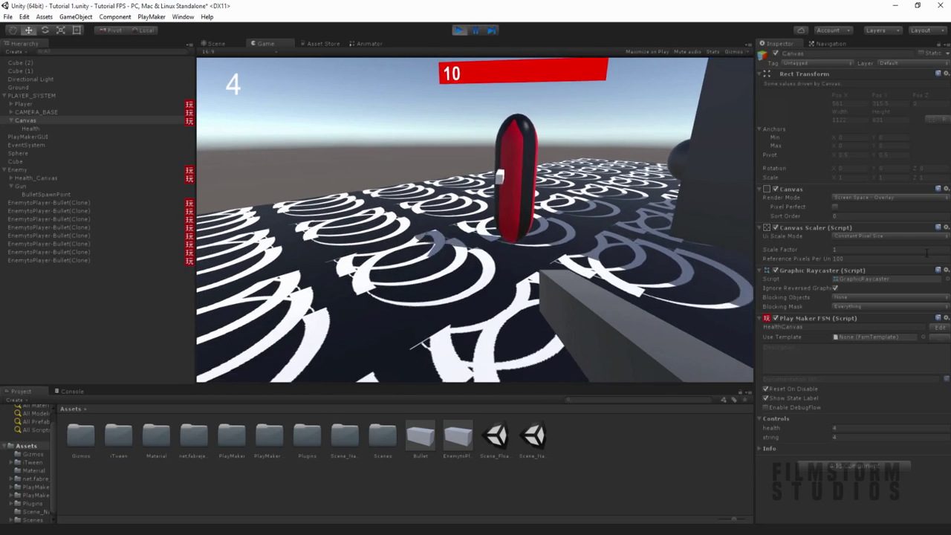
{"action": "key", "text": "s"}
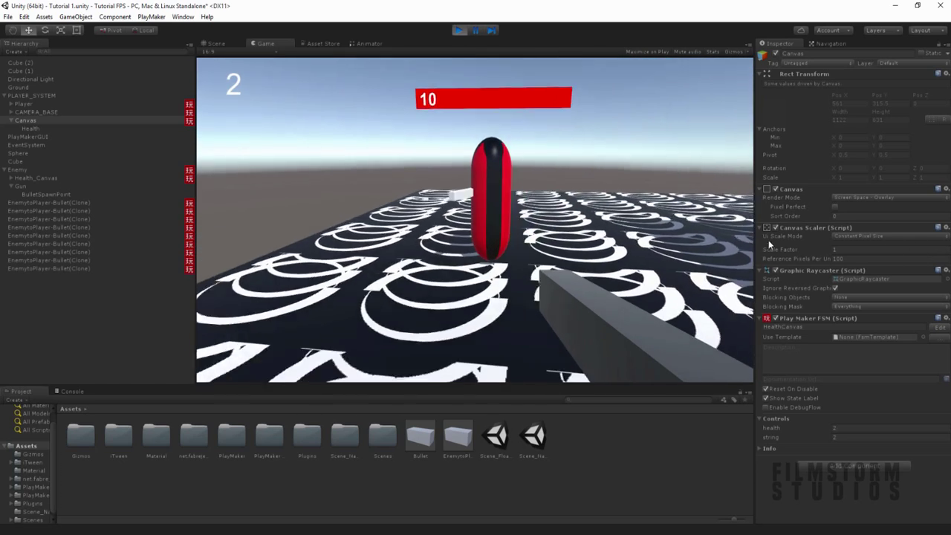
Shoot the enemy while taking further hits until the player's health runs out, to test the level restart
{"action": "key", "text": "w"}
{"action": "left_click", "coordinate": [693, 221]}
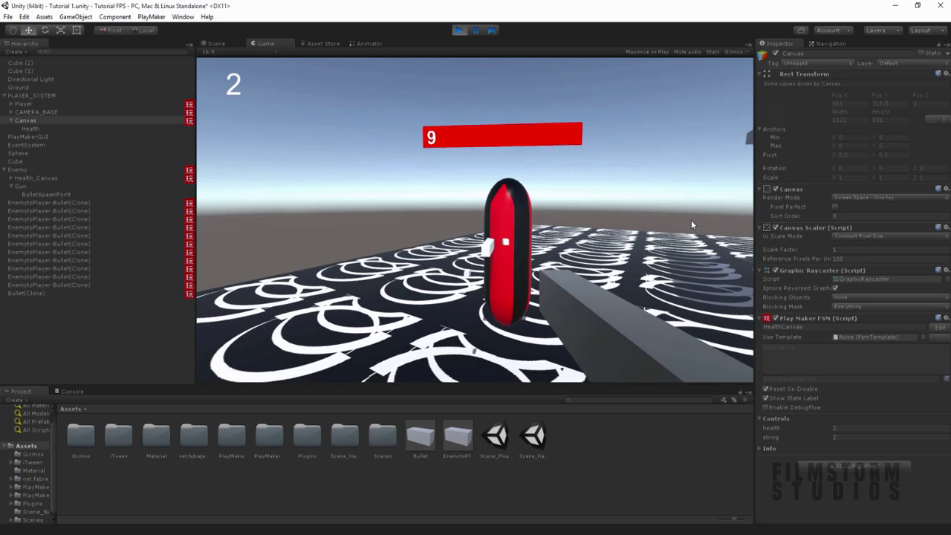
{"action": "key", "text": "s"}
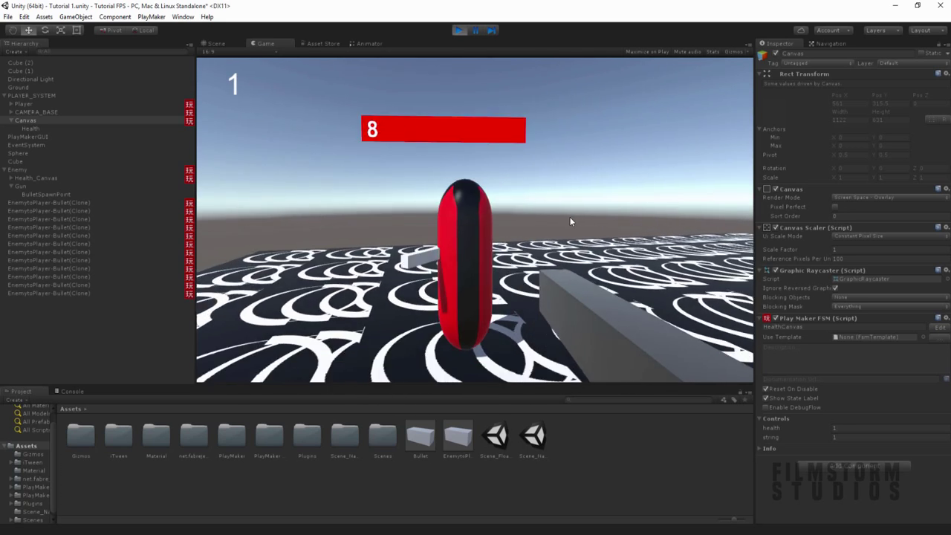
{"action": "left_click", "coordinate": [524, 219]}
{"action": "left_click", "coordinate": [524, 218]}
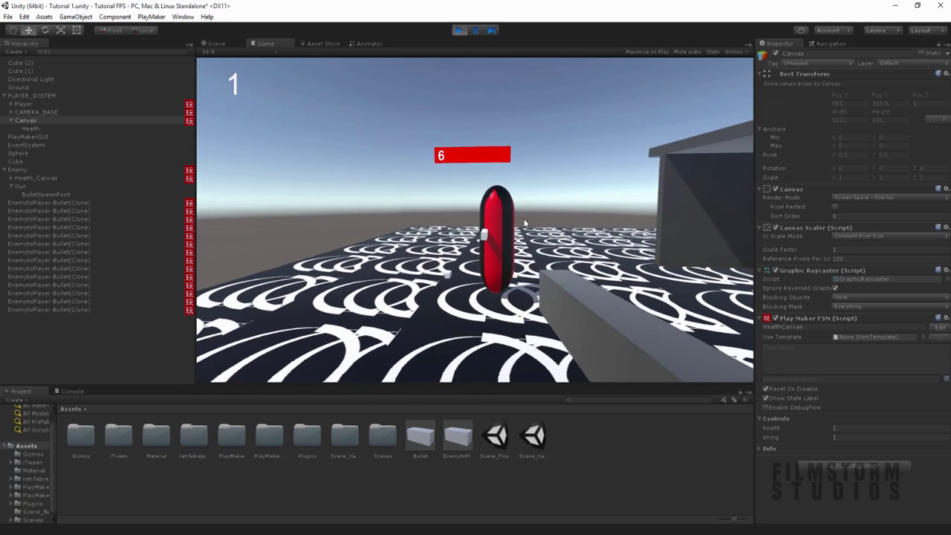
{"action": "left_click", "coordinate": [523, 222]}
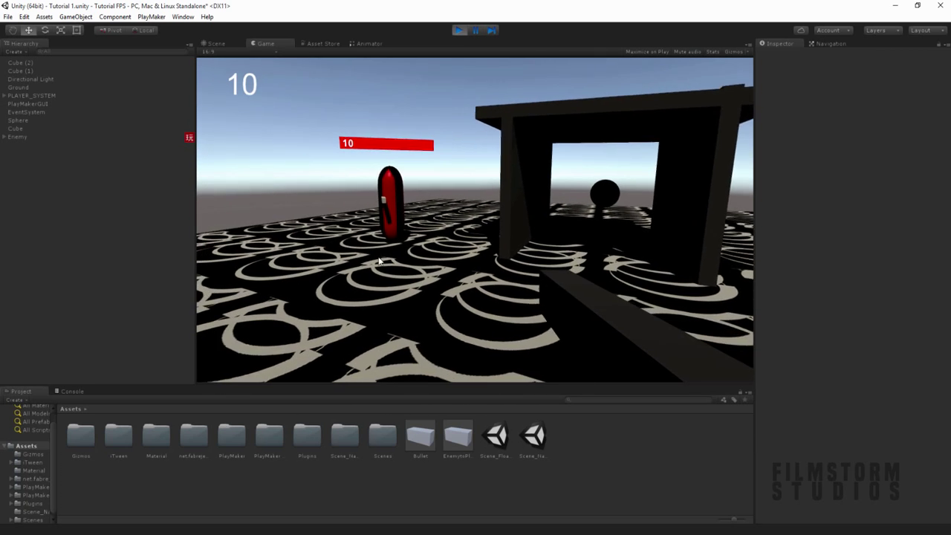
Walk around the reloaded level to inspect its lighting, and stop play mode
{"action": "key", "text": "w"}
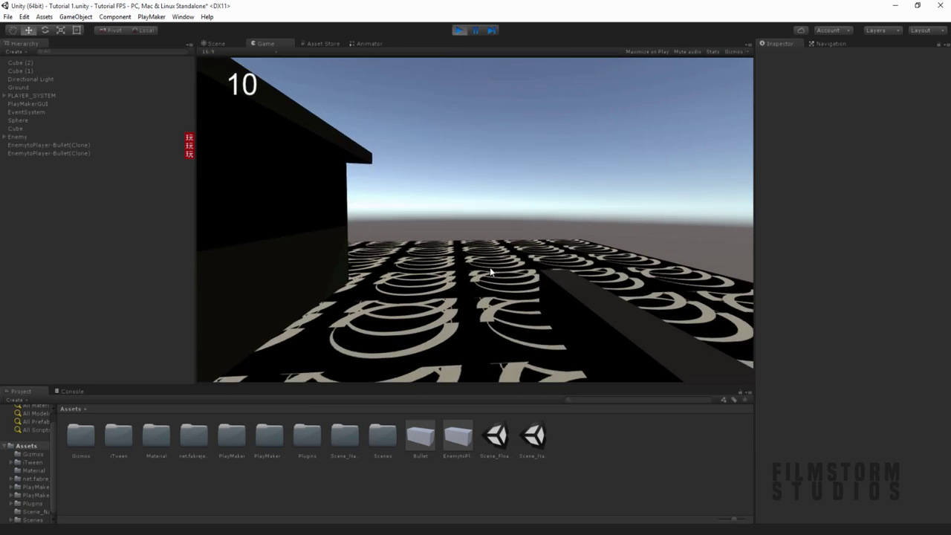
{"action": "key", "text": "w"}
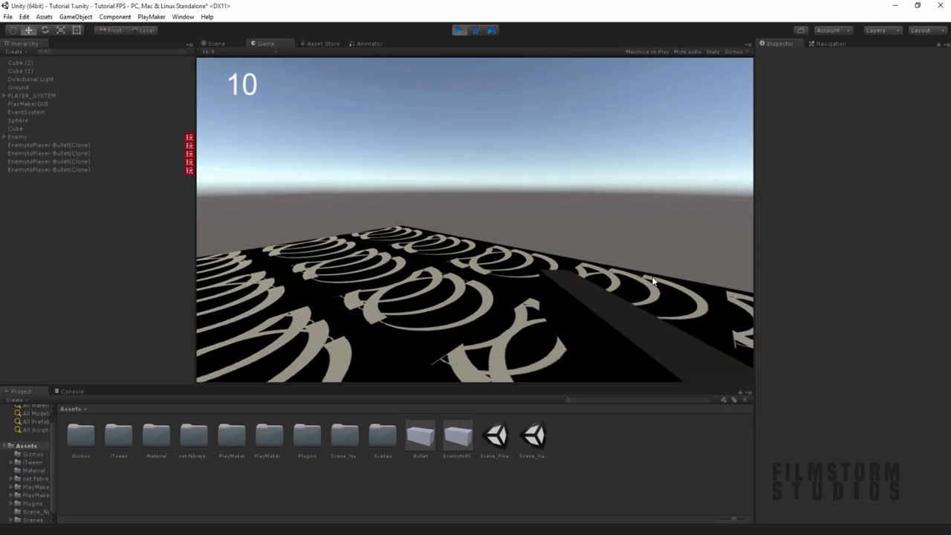
{"action": "key", "text": "w"}
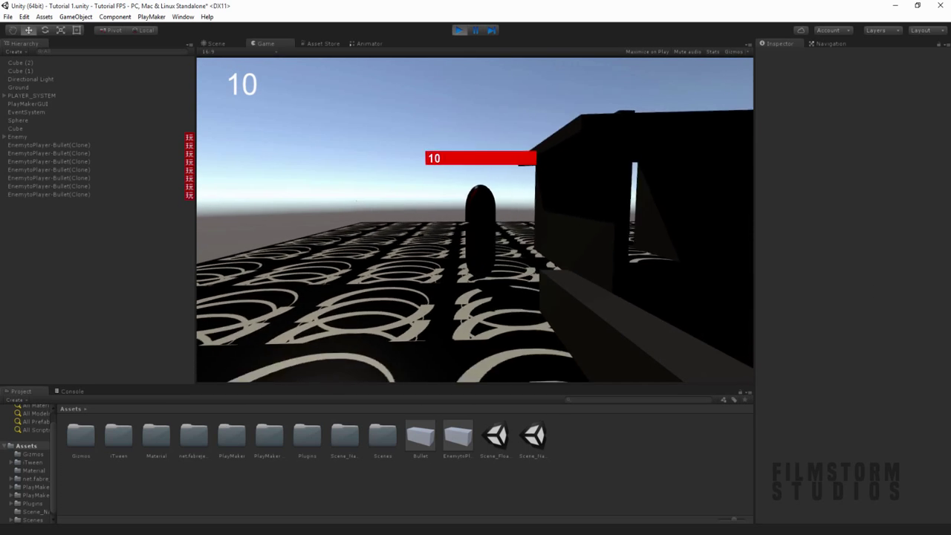
{"action": "key", "text": "w"}
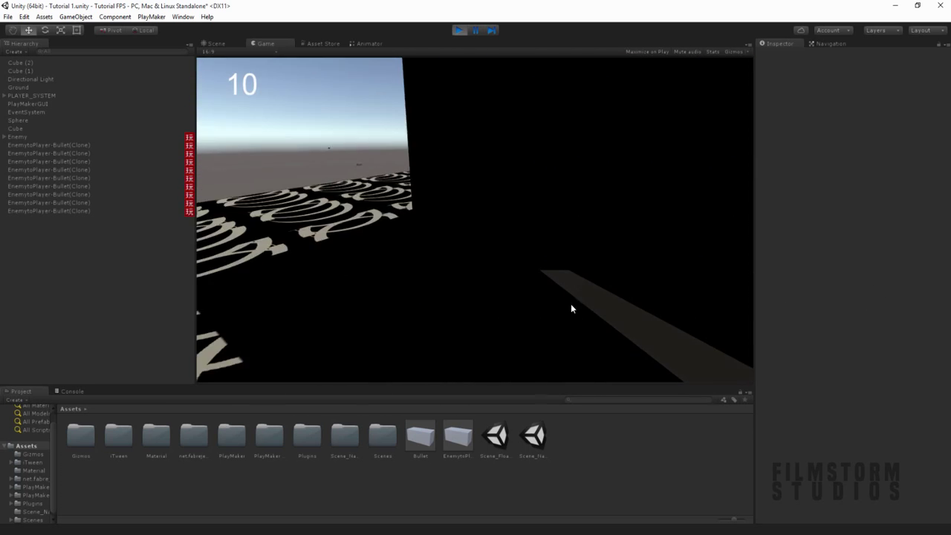
{"action": "key", "text": "ctrl+p"}
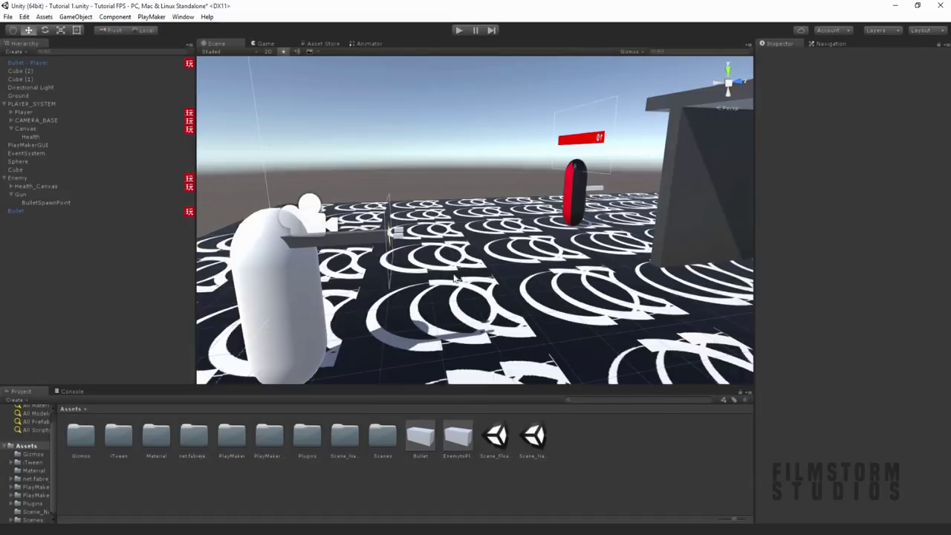
Review the scene's Lighting settings, including the automatic lightmap baking option, and close them
{"action": "scroll", "coordinate": [383, 150], "scroll_direction": "down", "scroll_amount": 2}
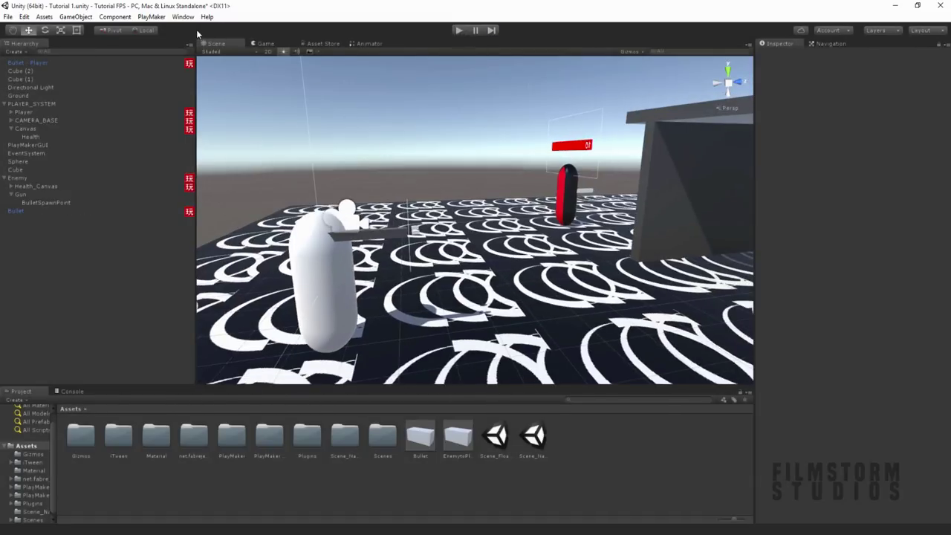
{"action": "left_click", "coordinate": [182, 16]}
{"action": "left_click", "coordinate": [215, 231]}
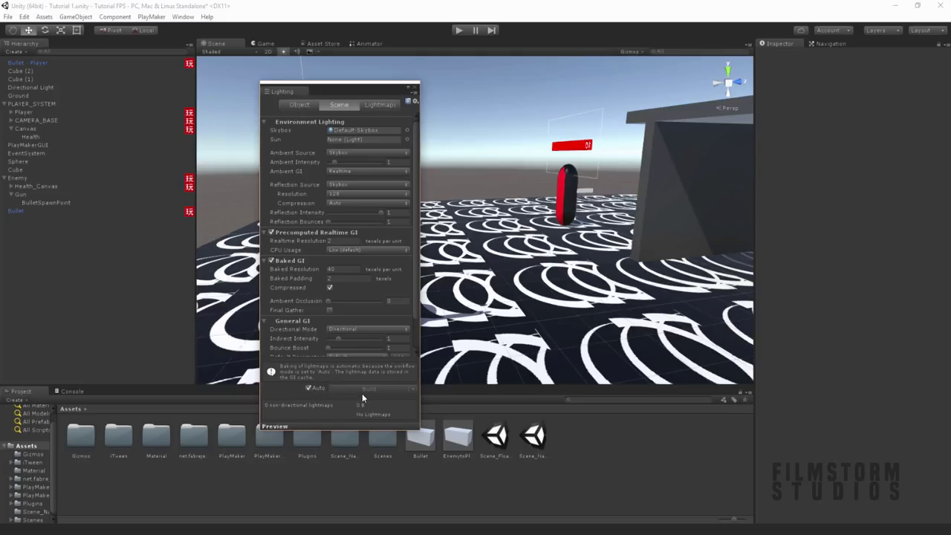
{"action": "left_click", "coordinate": [413, 88]}
{"action": "left_click_drag", "start_coordinate": [456, 153], "coordinate": [504, 174], "text": "alt"}
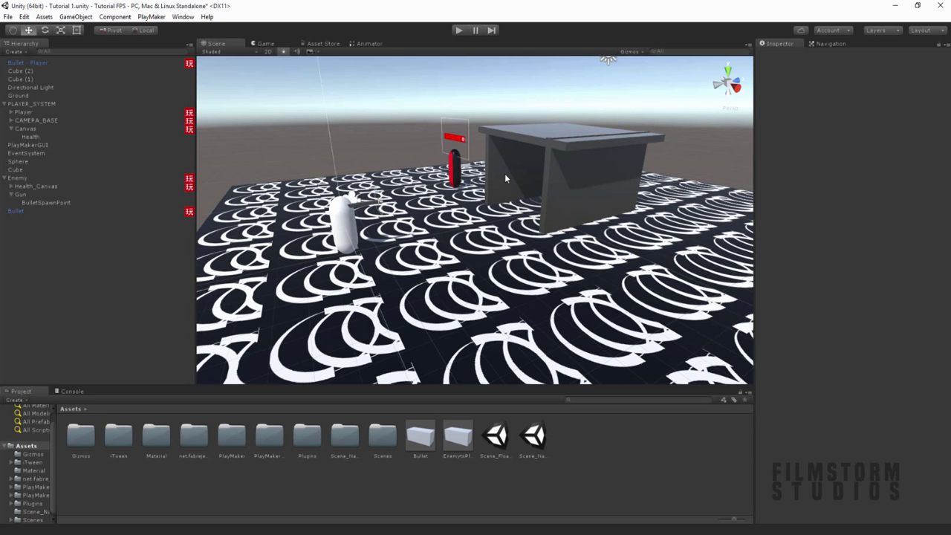
{"action": "left_click_drag", "start_coordinate": [513, 172], "coordinate": [342, 159], "text": "alt"}
{"action": "scroll", "coordinate": [416, 174], "scroll_direction": "up", "scroll_amount": 5}
{"action": "scroll", "coordinate": [367, 170], "scroll_direction": "down", "scroll_amount": 5}
{"action": "left_click_drag", "start_coordinate": [423, 171], "coordinate": [519, 190], "text": "alt"}
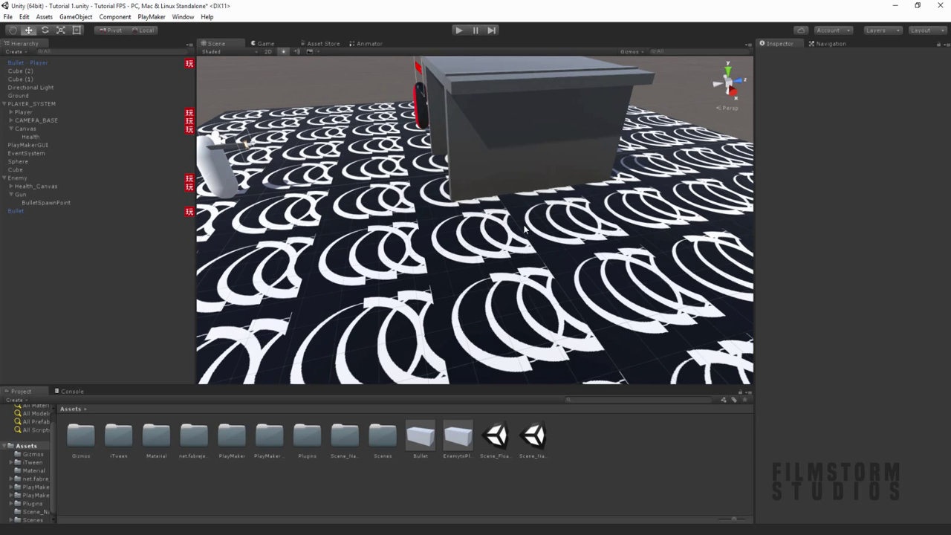
{"action": "left_click_drag", "start_coordinate": [529, 249], "coordinate": [505, 191], "text": "alt"}
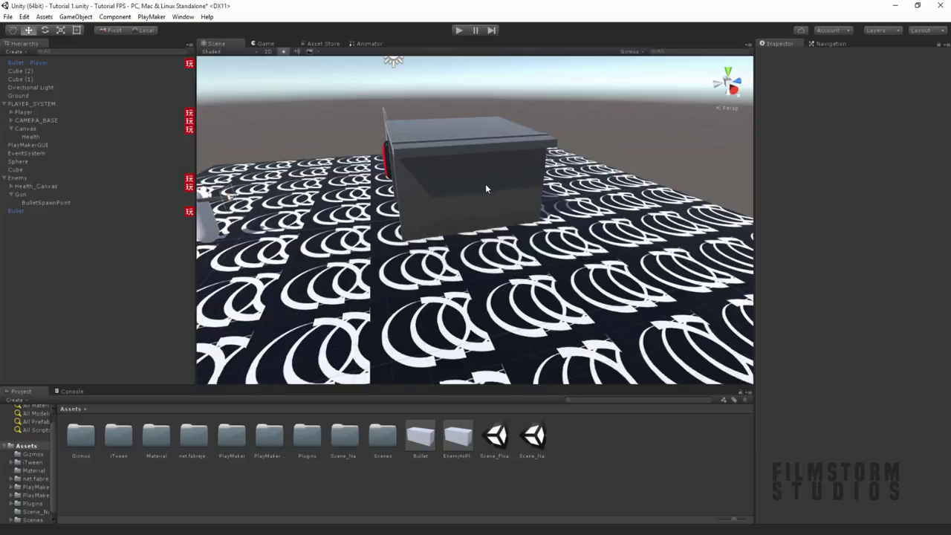
{"action": "left_click_drag", "start_coordinate": [514, 197], "coordinate": [477, 192], "text": "alt"}
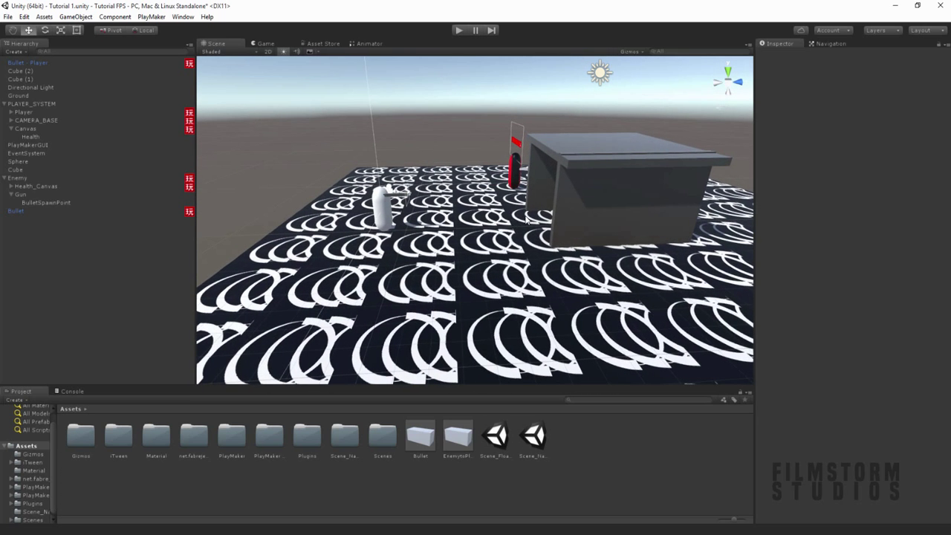